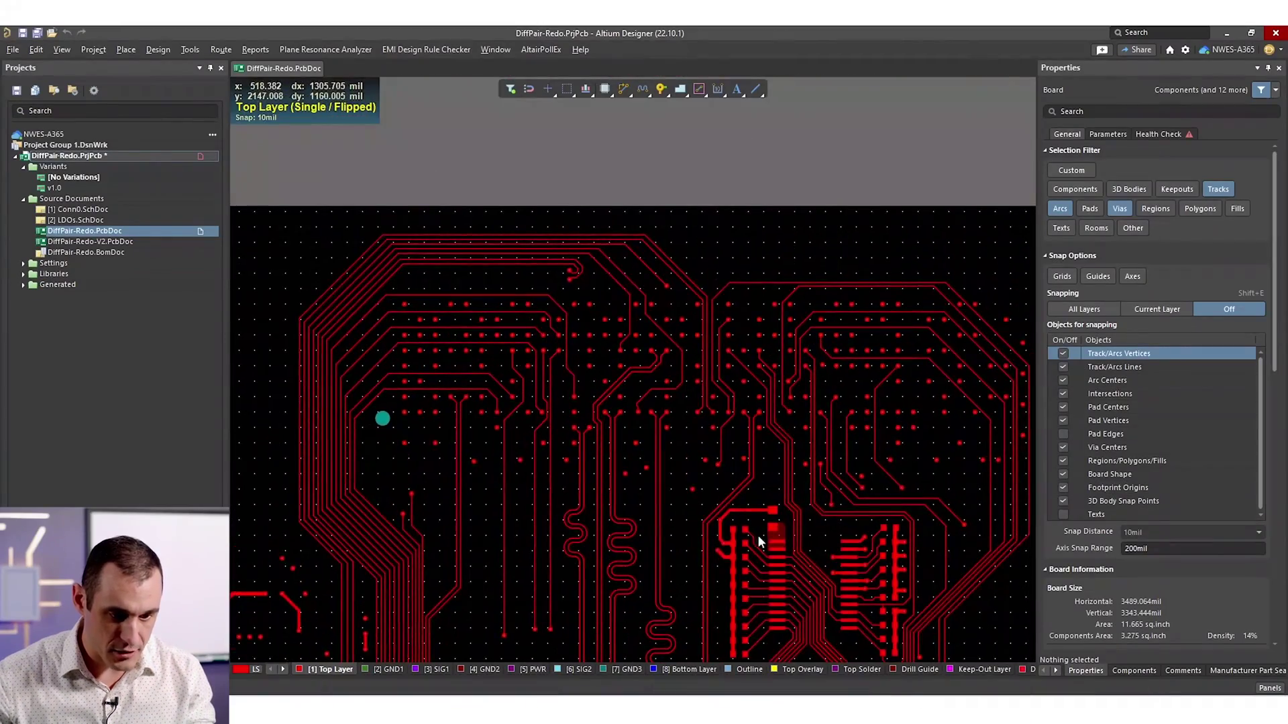
pyautogui.scroll(-5, 760, 542)
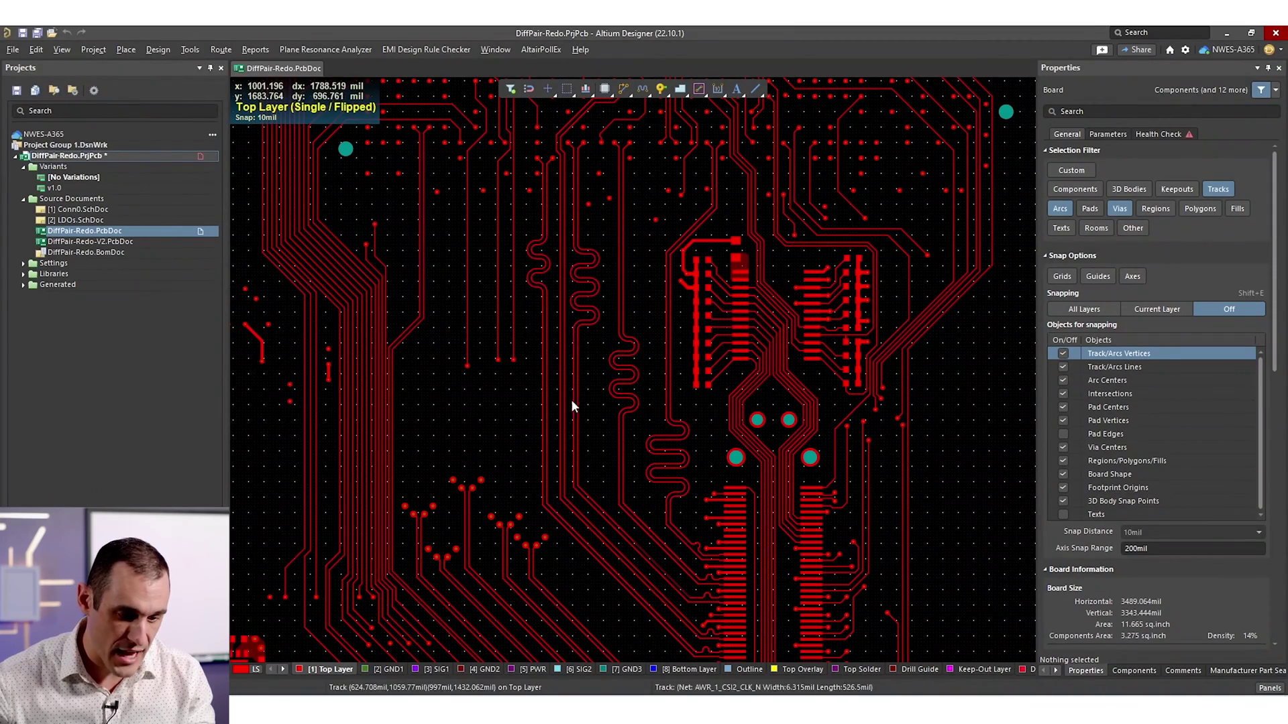
# Step: Zoom and pan around the board to inspect the routed traces
pyautogui.scroll(-3, 574, 416)
pyautogui.scroll(5, 572, 537)
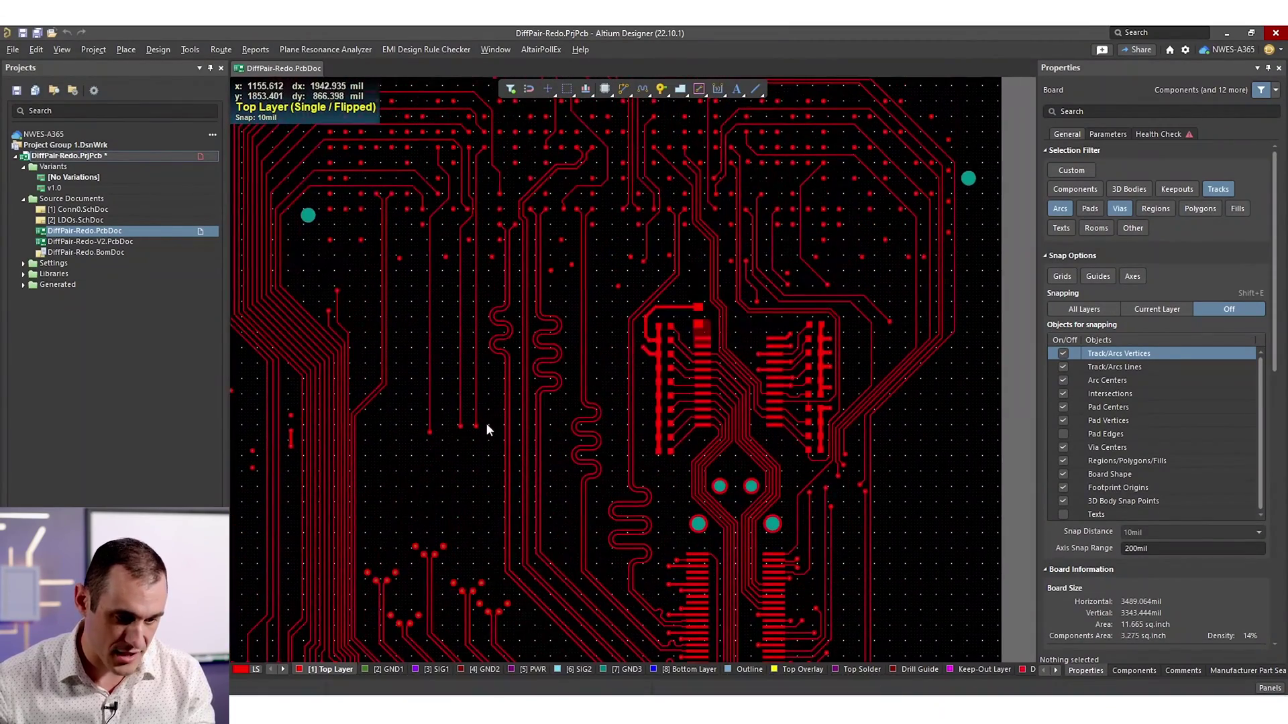
pyautogui.moveTo(488, 422); pyautogui.dragTo(524, 423, button='right')
pyautogui.keyDown('ctrl'); pyautogui.scroll(-3, 715, 457); pyautogui.keyUp('ctrl')
pyautogui.keyDown('ctrl'); pyautogui.scroll(3, 586, 415); pyautogui.keyUp('ctrl')
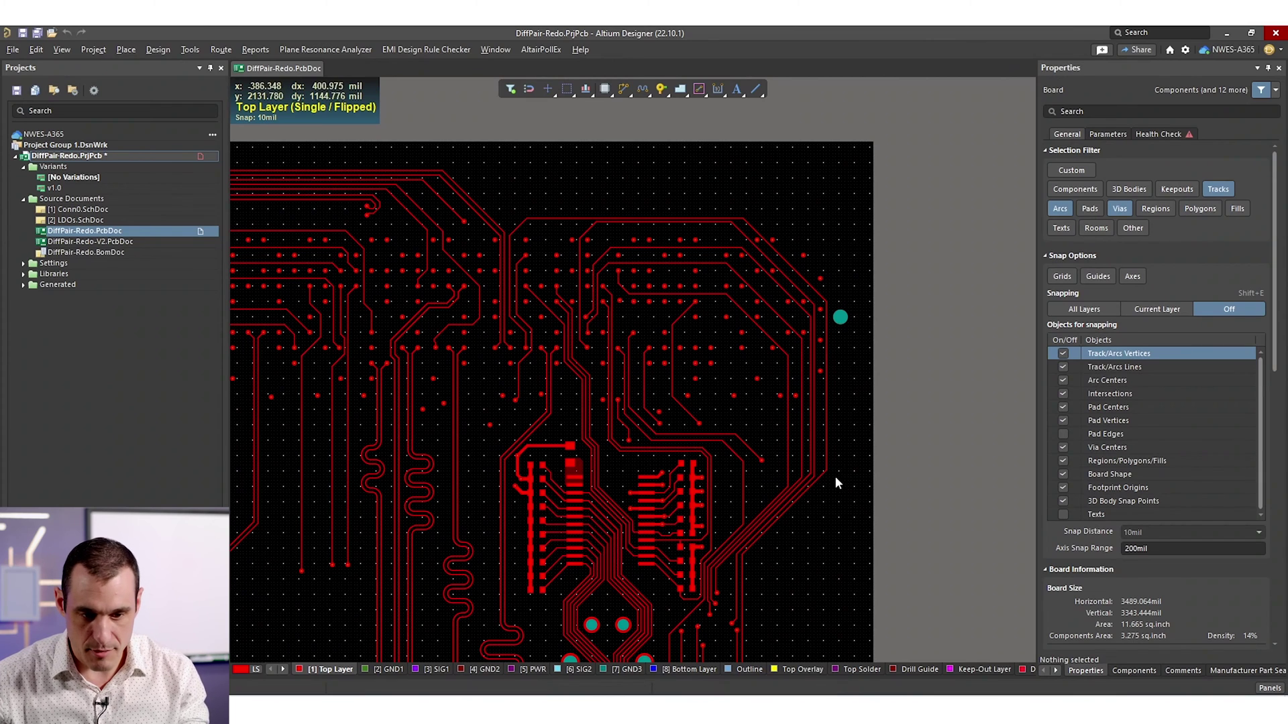
pyautogui.scroll(-3, 805, 450)
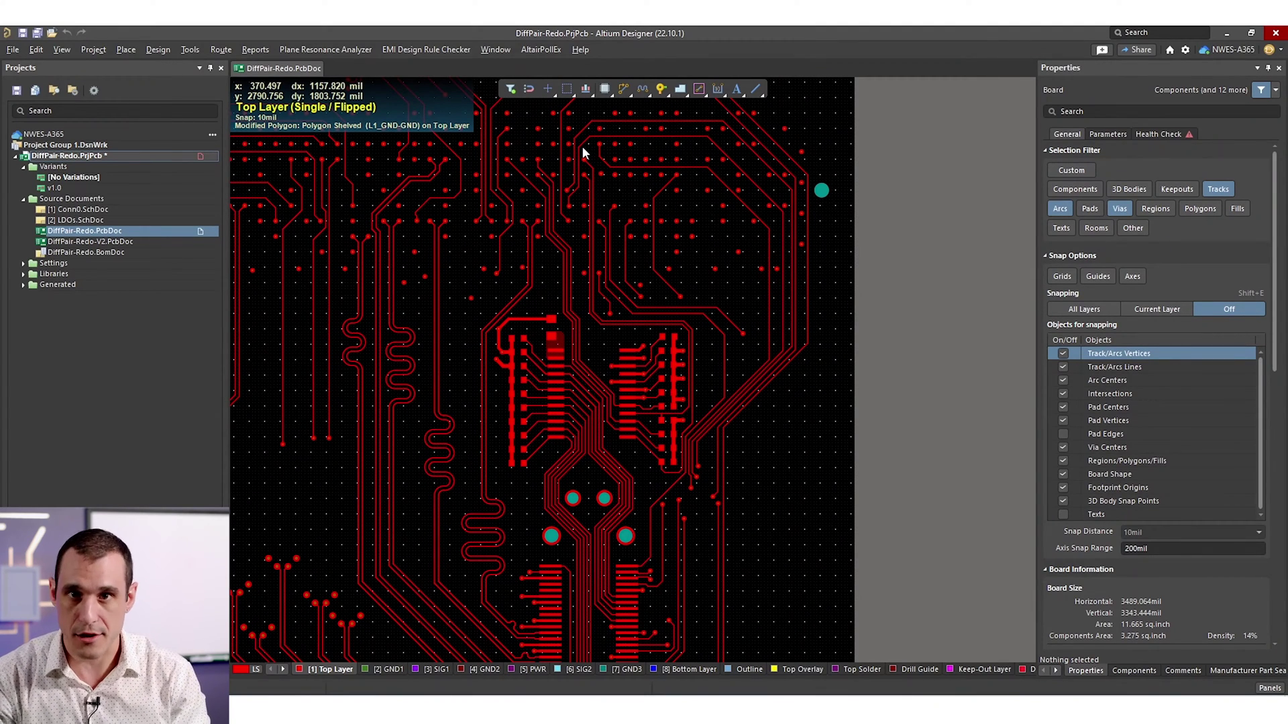
# Step: Review the Matched Lengths rules in the design rules editor and close it unchanged
pyautogui.click(158, 50)
pyautogui.click(188, 102)
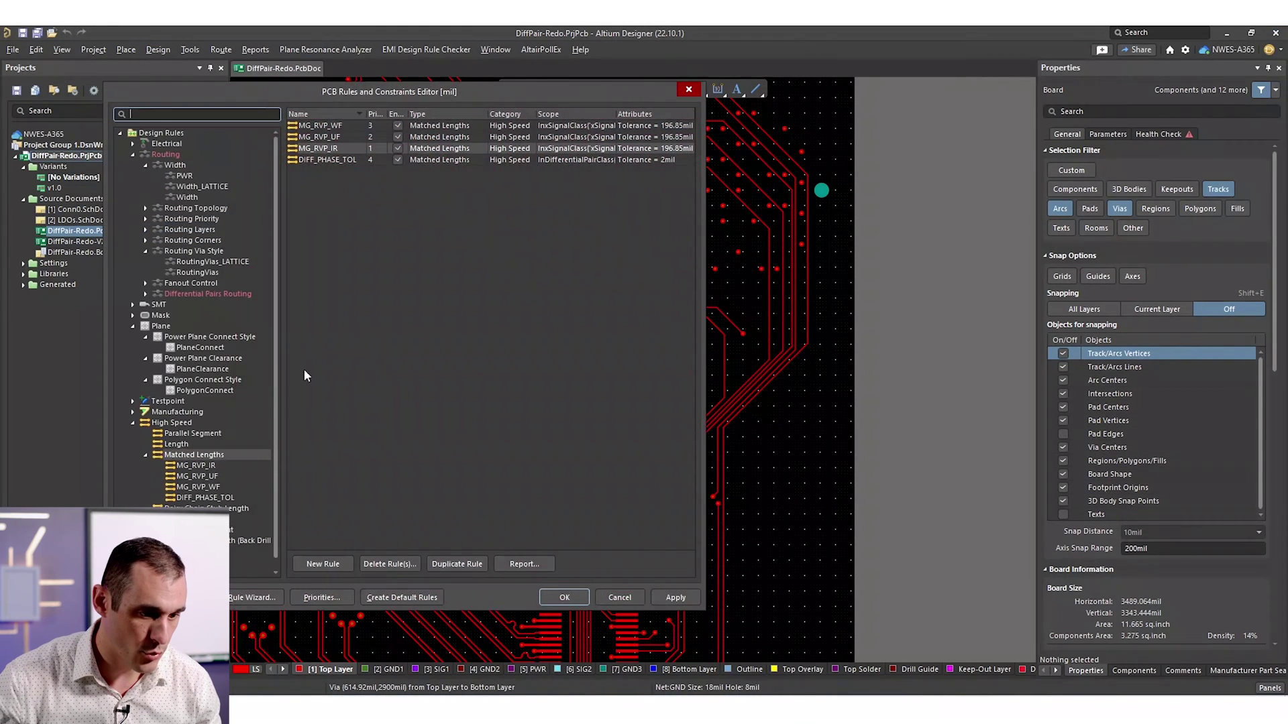
pyautogui.scroll(-1, 224, 368)
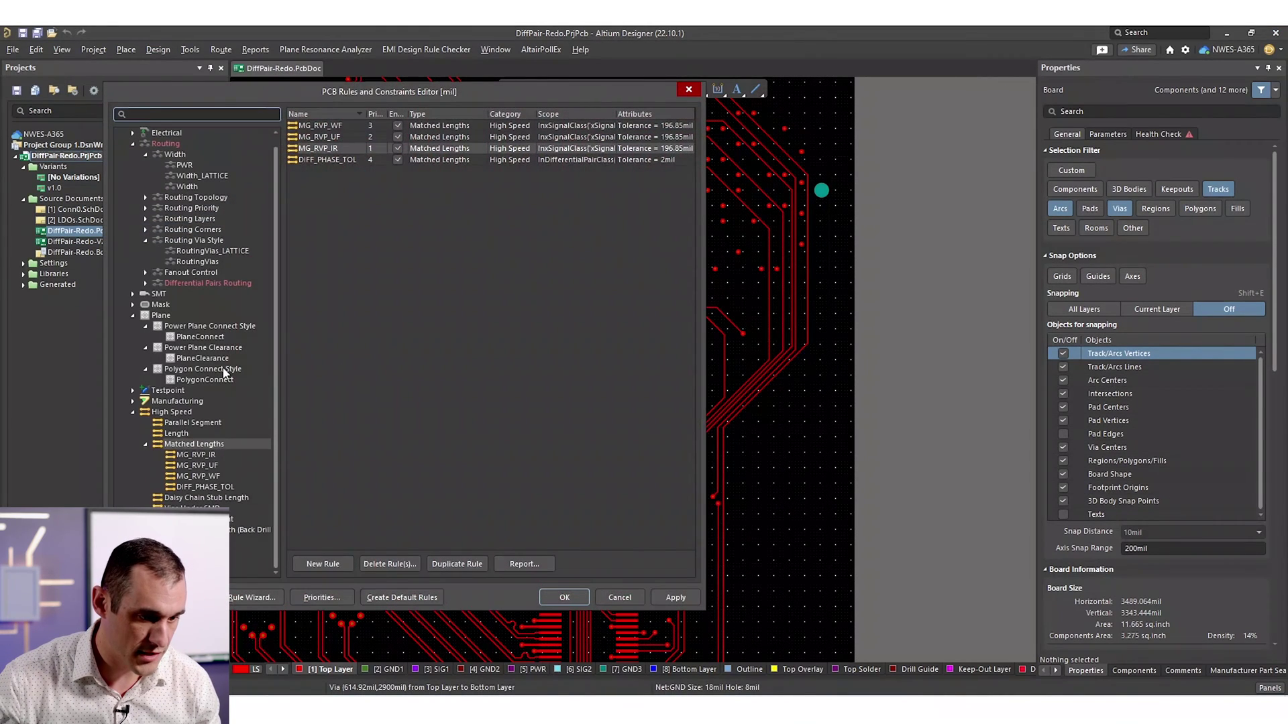
pyautogui.click(196, 445)
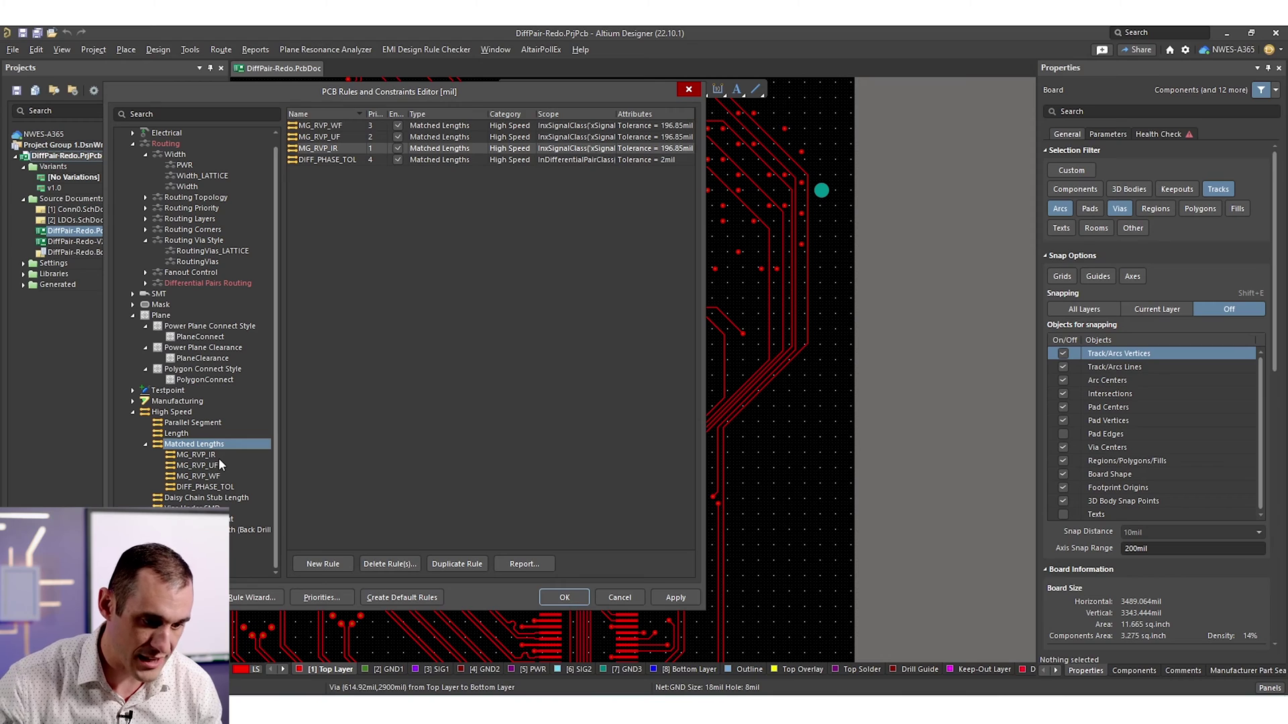
pyautogui.click(619, 598)
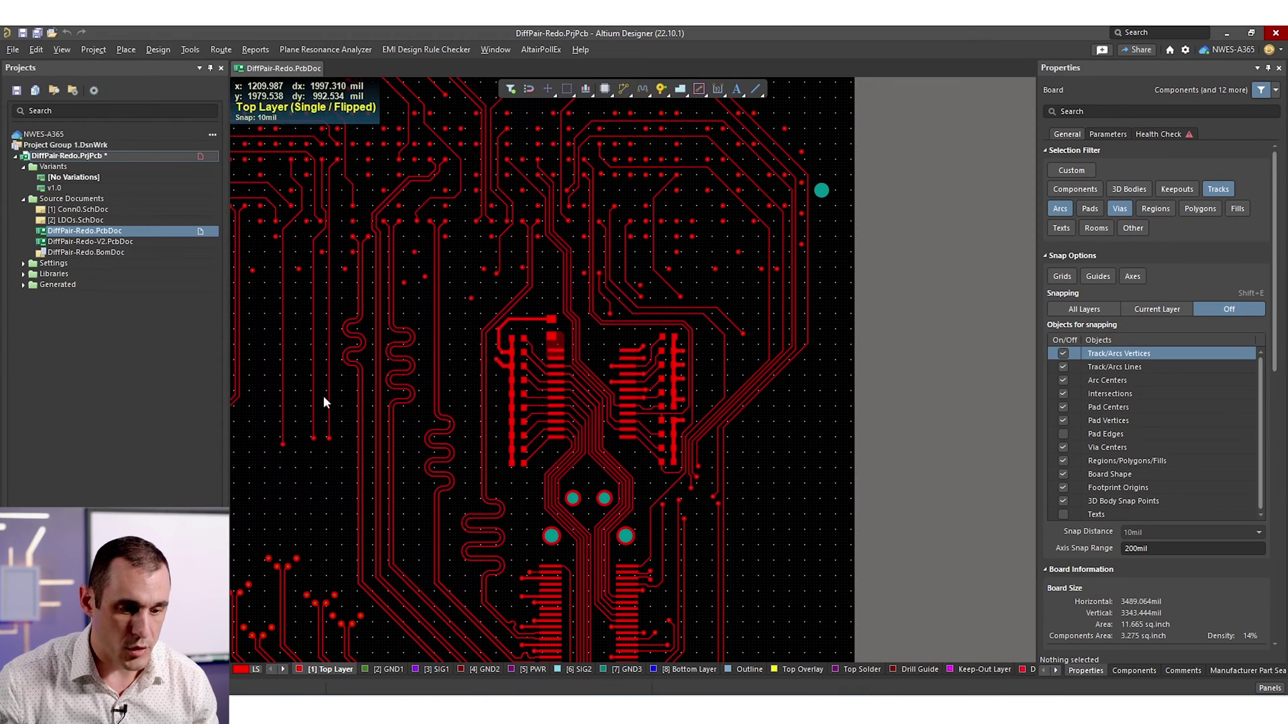
# Step: Shift the view to the left traces and recheck the Matched Lengths rules without changes
pyautogui.moveTo(321, 406); pyautogui.dragTo(563, 399, button='right')
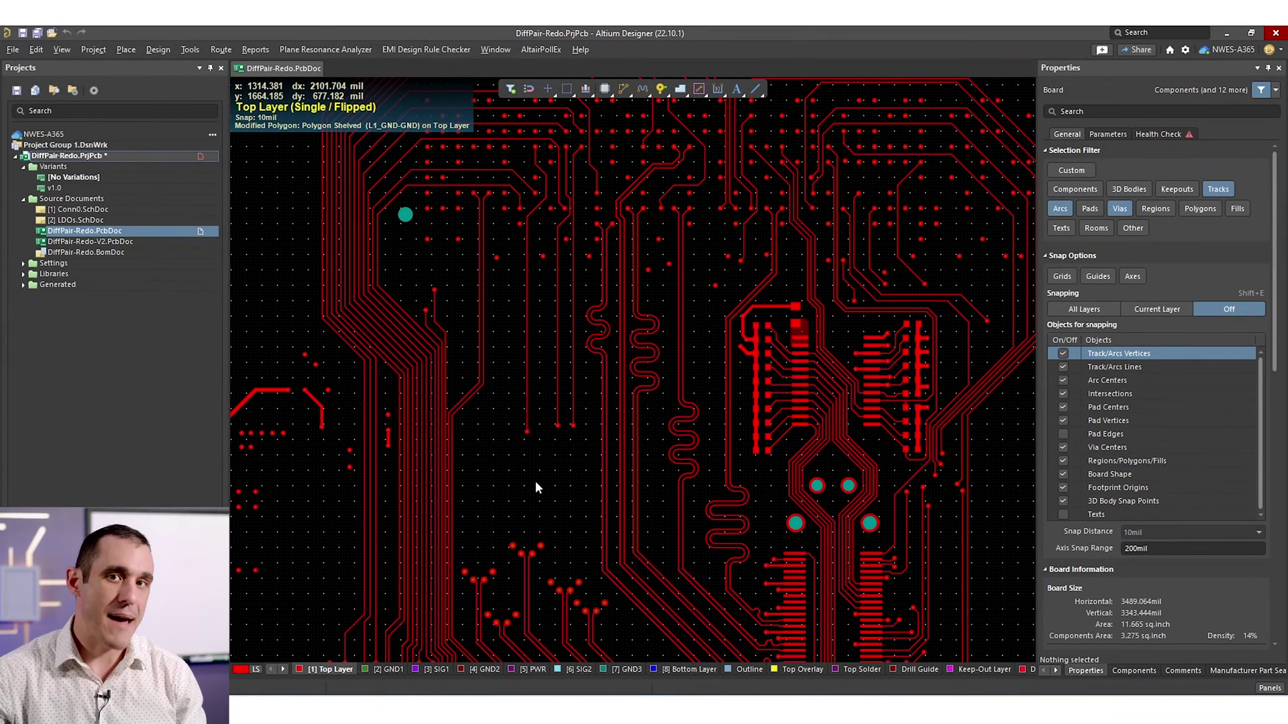
pyautogui.click(188, 50)
pyautogui.click(177, 112)
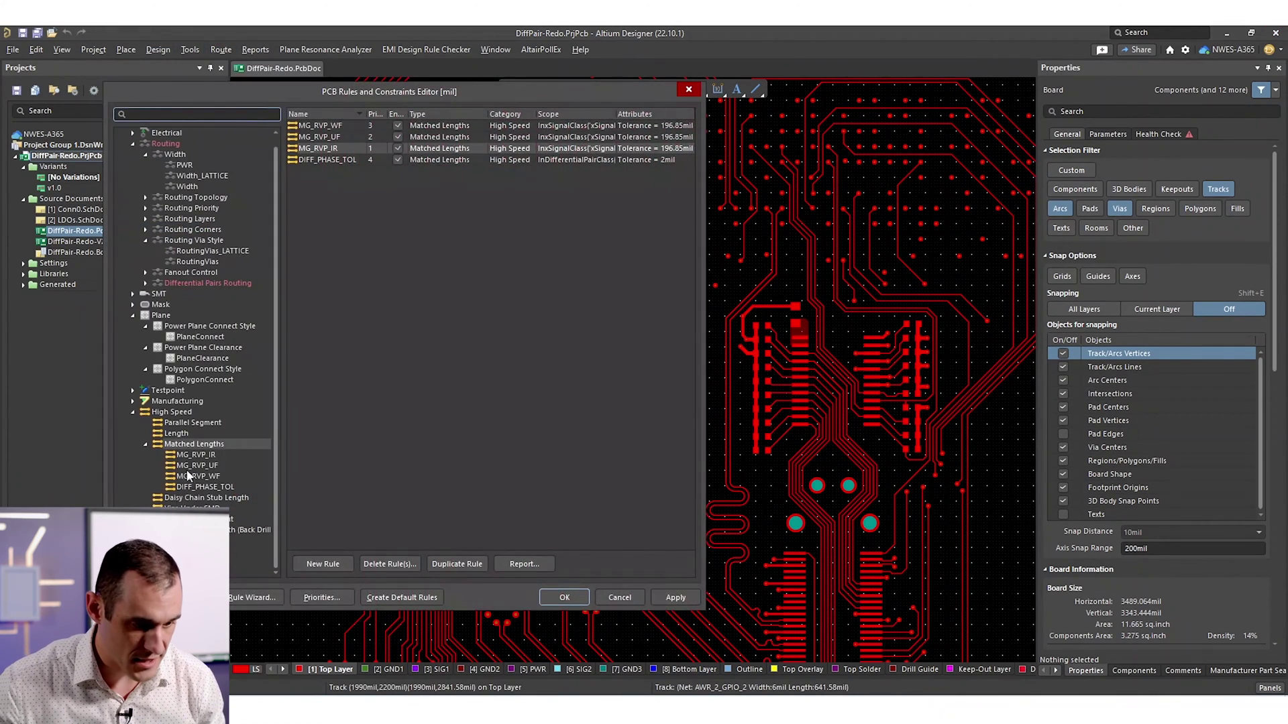
pyautogui.click(196, 445)
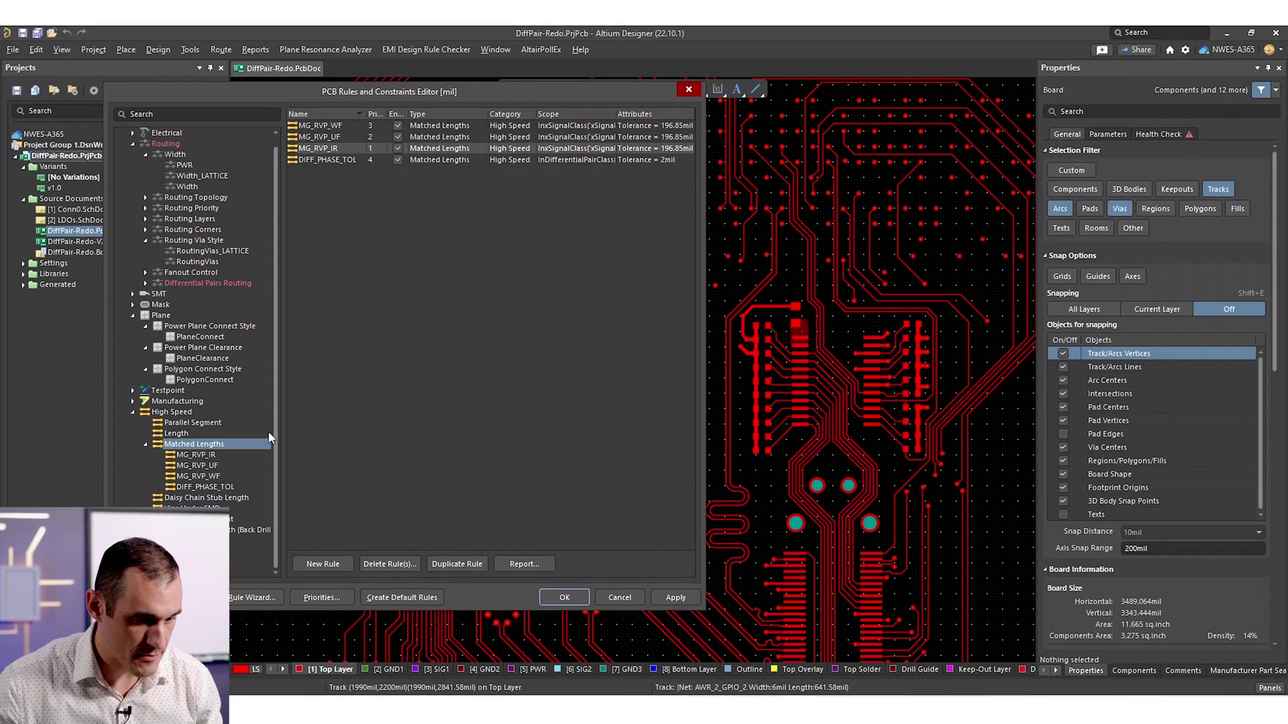
pyautogui.click(619, 598)
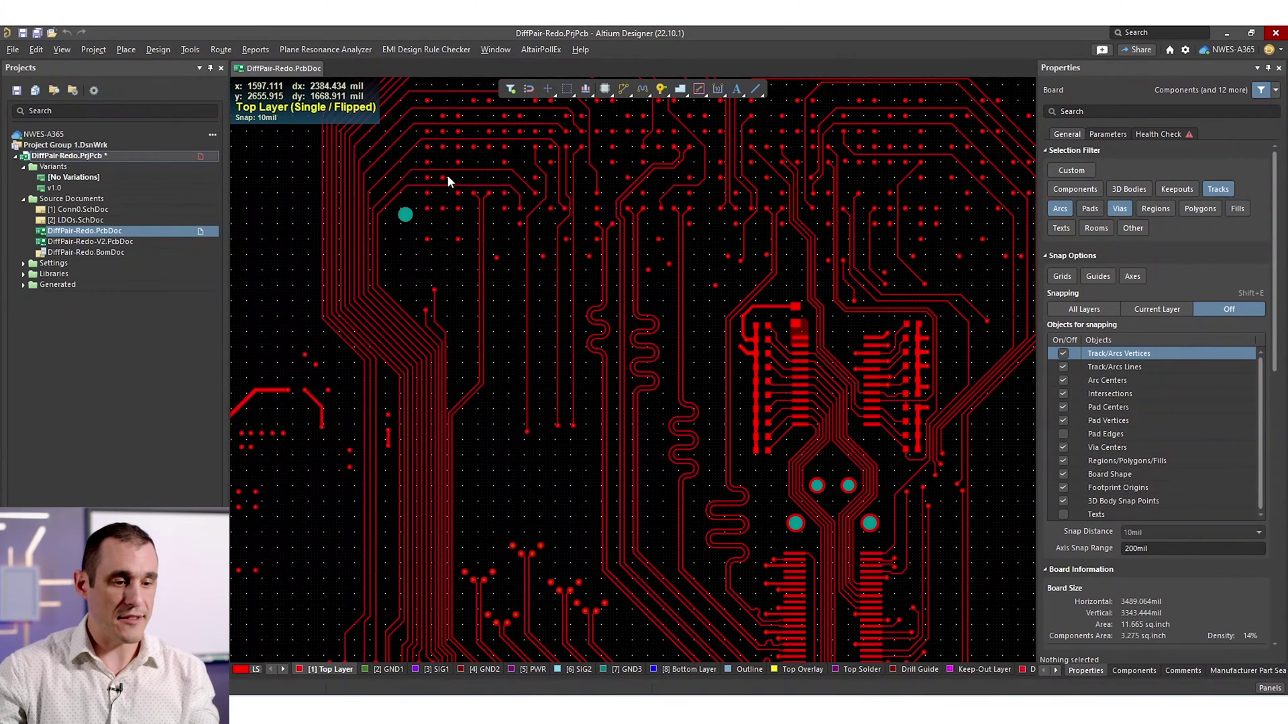
# Step: Run Tools » Equalize Net Lengths with default settings and cancel the DRC warning
pyautogui.click(190, 51)
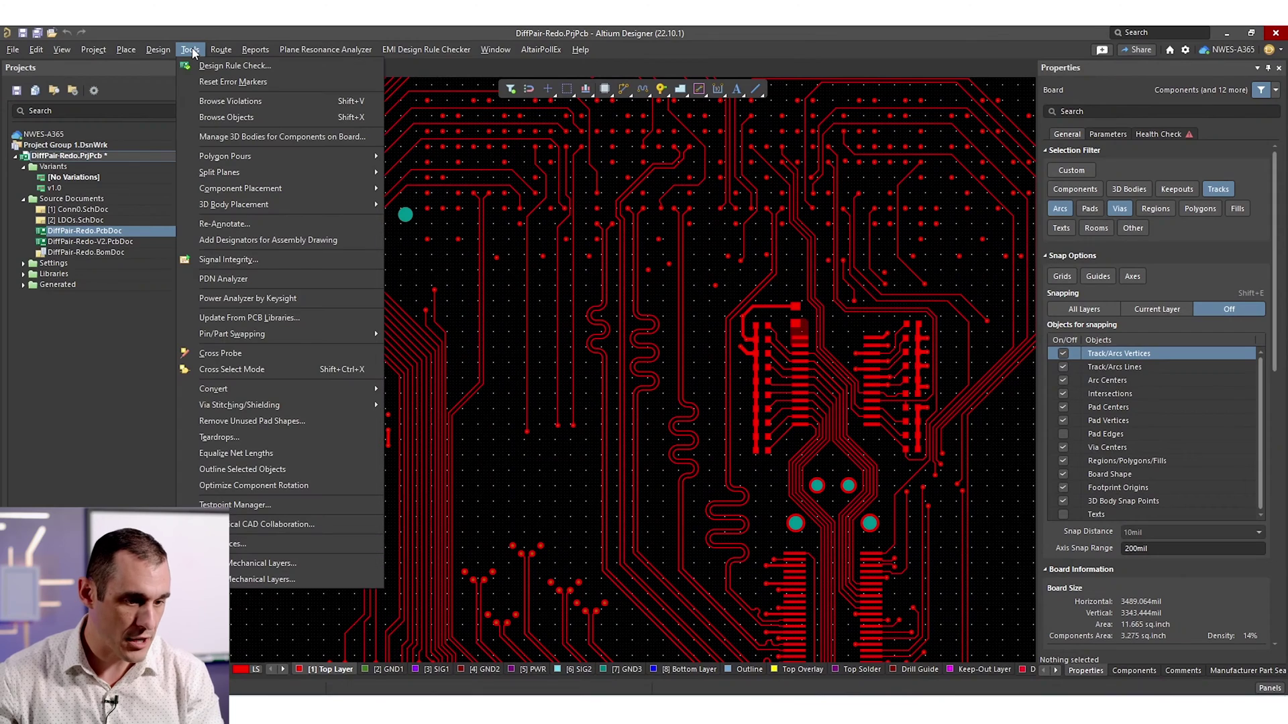
pyautogui.click(325, 451)
pyautogui.click(715, 452)
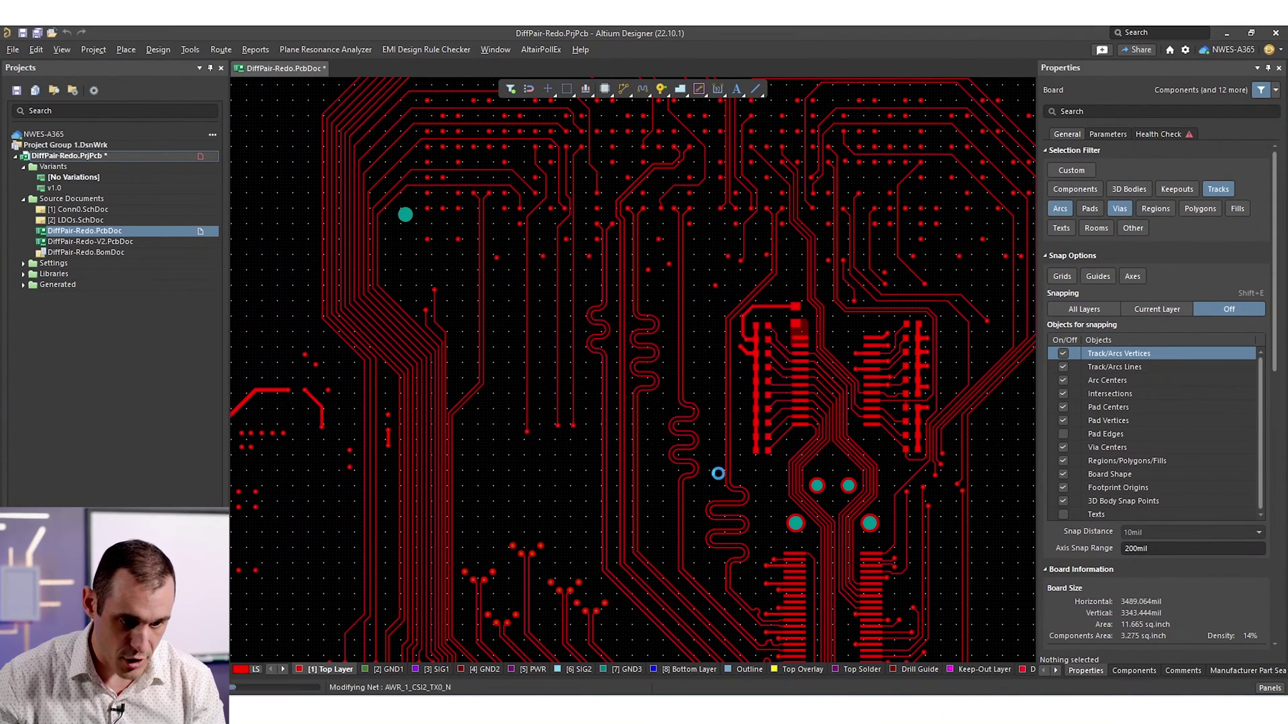
pyautogui.click(817, 406)
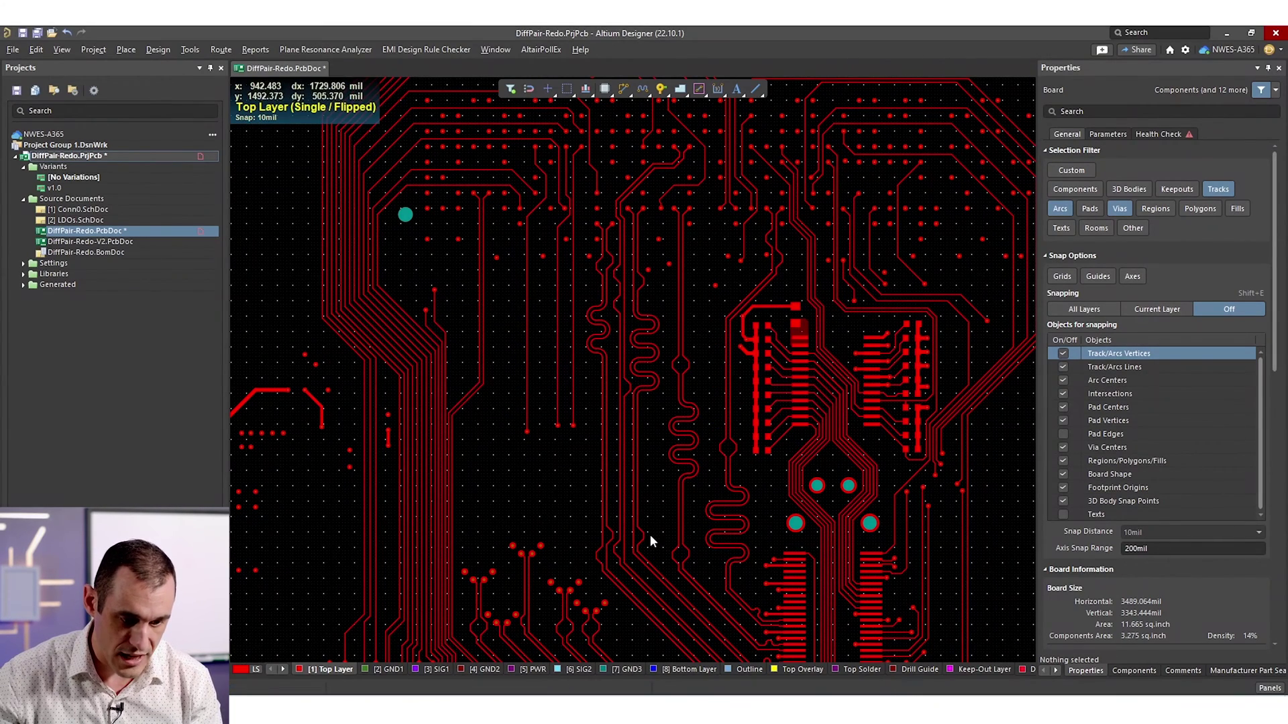
# Step: Pan across the board to inspect the new meanders around the chip and fan-out
pyautogui.moveTo(633, 546); pyautogui.dragTo(451, 322, button='right')
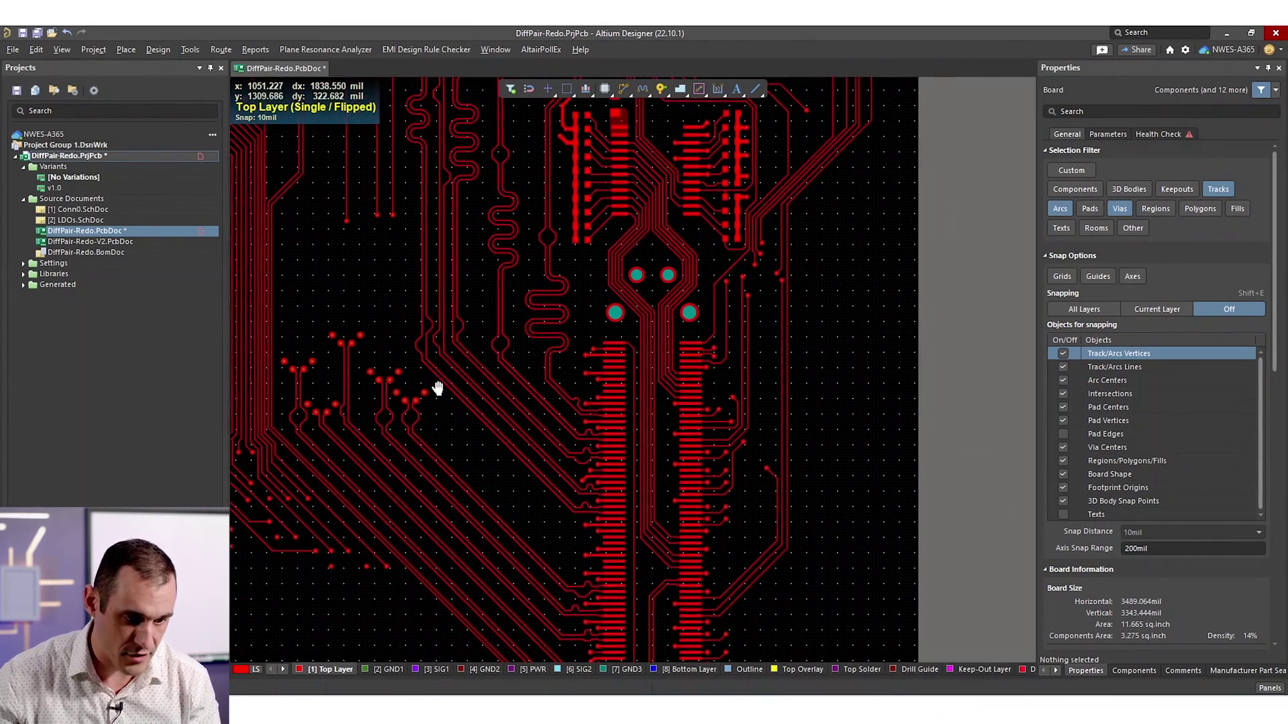
pyautogui.moveTo(431, 389); pyautogui.dragTo(565, 437, button='right')
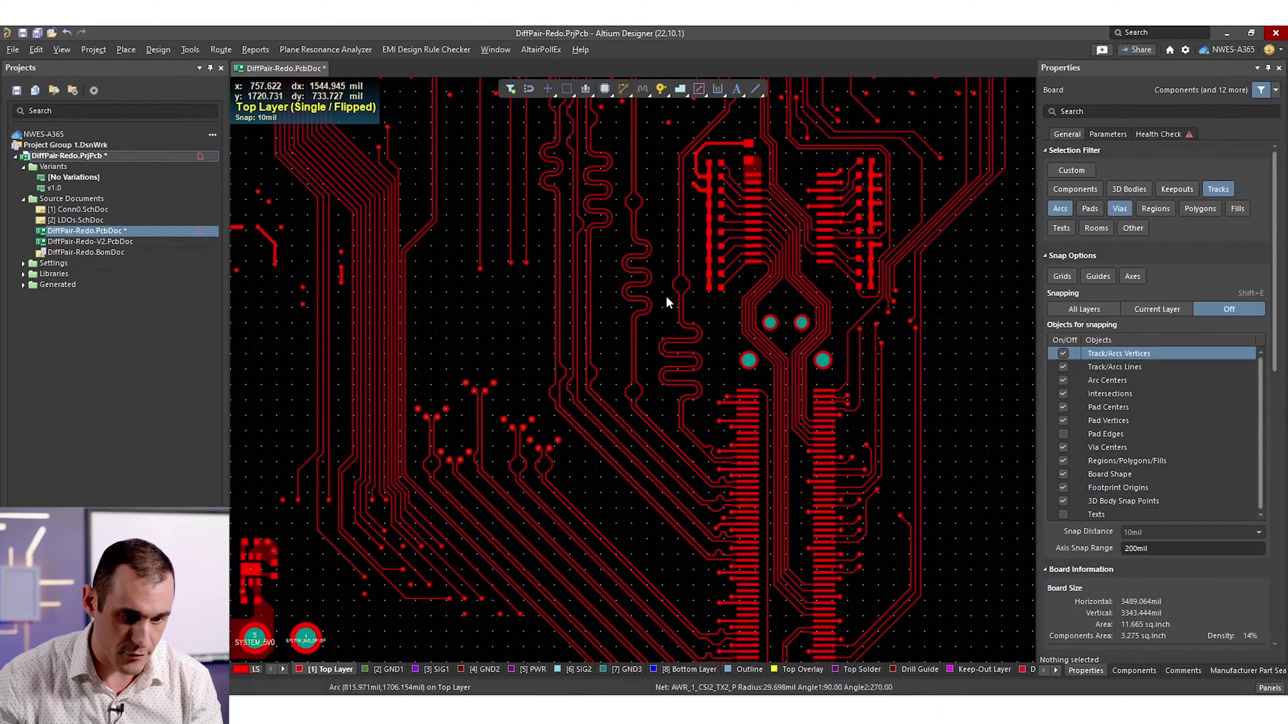
pyautogui.moveTo(528, 298); pyautogui.dragTo(588, 410, button='right')
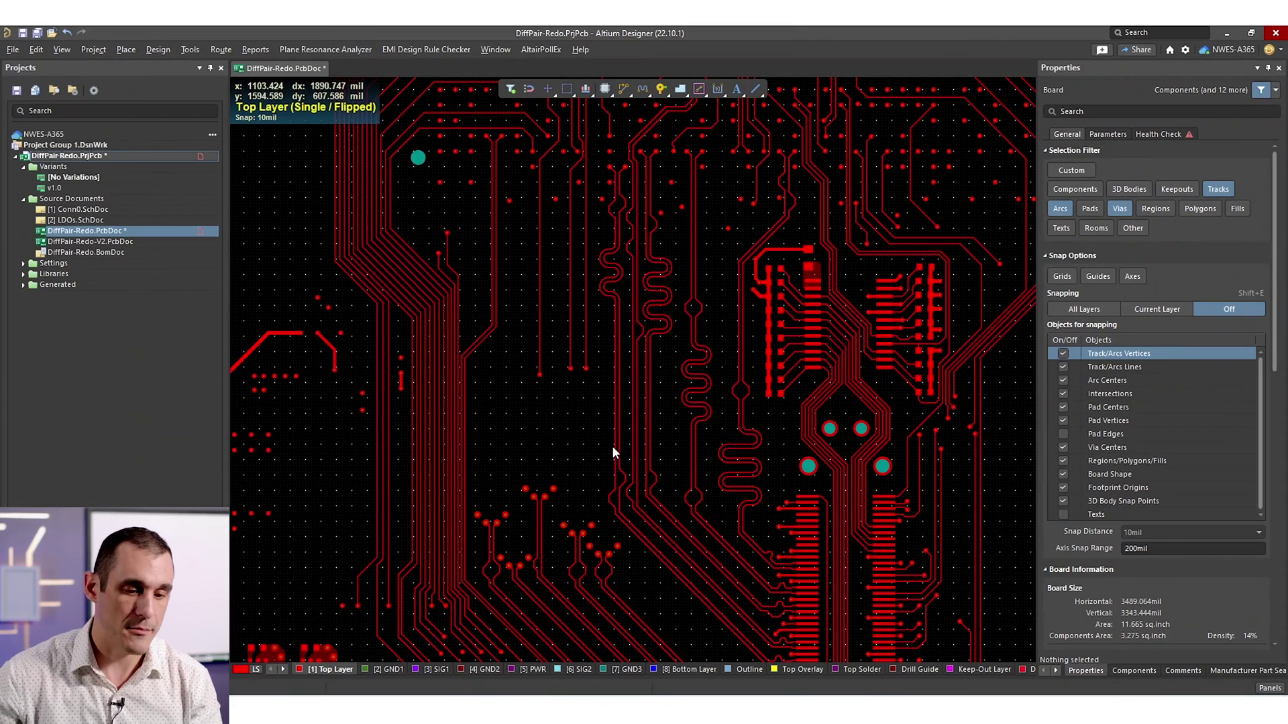
pyautogui.moveTo(731, 389); pyautogui.dragTo(588, 468, button='right')
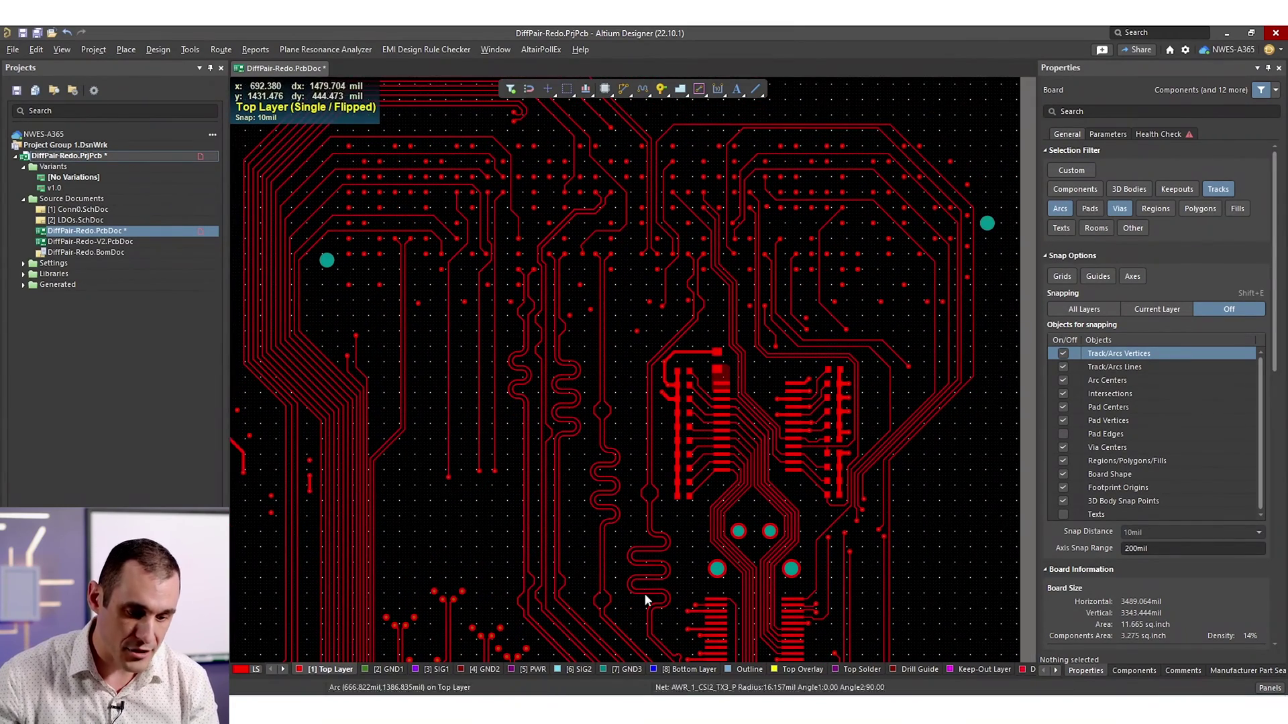
pyautogui.moveTo(645, 594); pyautogui.dragTo(526, 387, button='right')
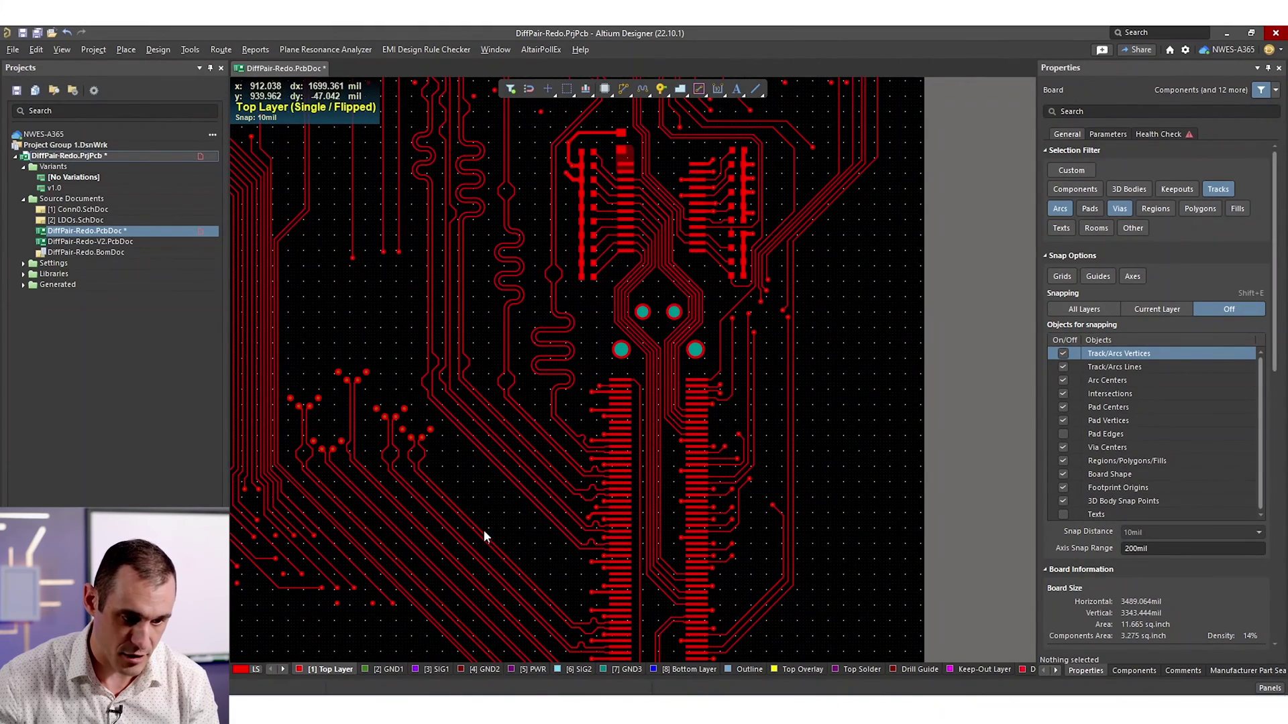
pyautogui.moveTo(484, 534); pyautogui.dragTo(702, 546, button='right')
pyautogui.moveTo(702, 408); pyautogui.dragTo(691, 545, button='right')
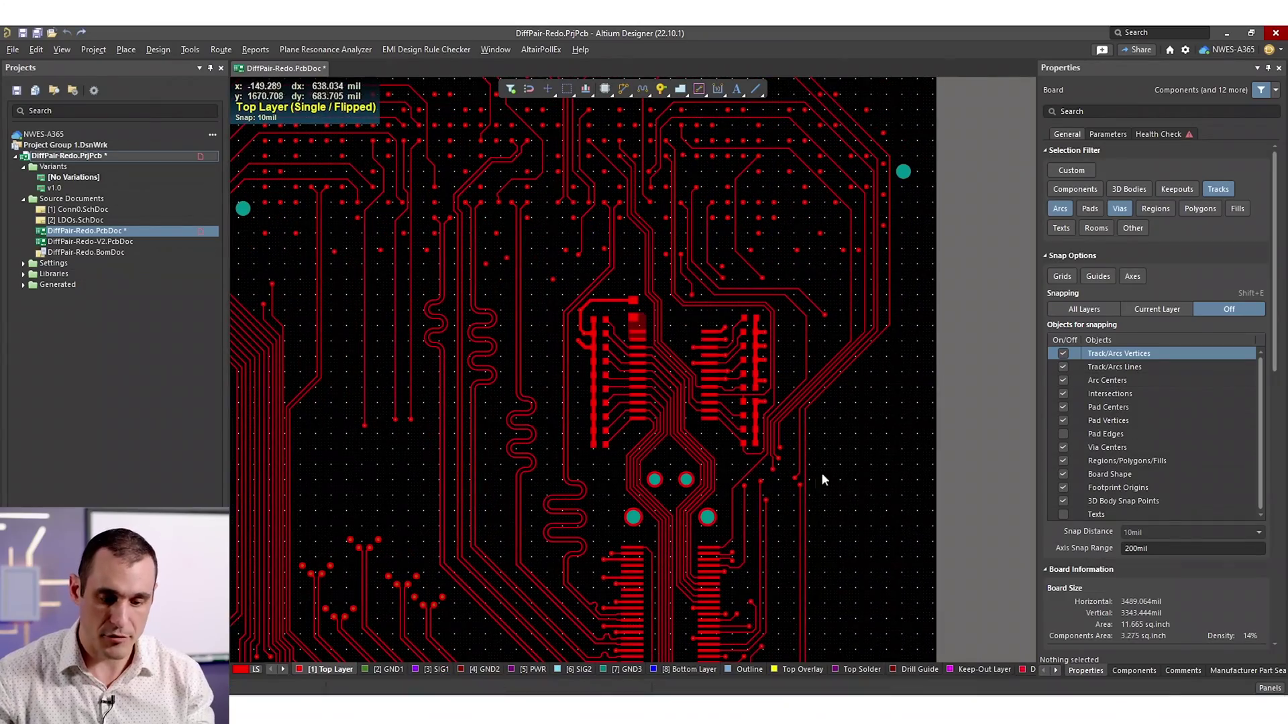
pyautogui.keyDown('ctrl'); pyautogui.scroll(5, 808, 489); pyautogui.keyUp('ctrl')
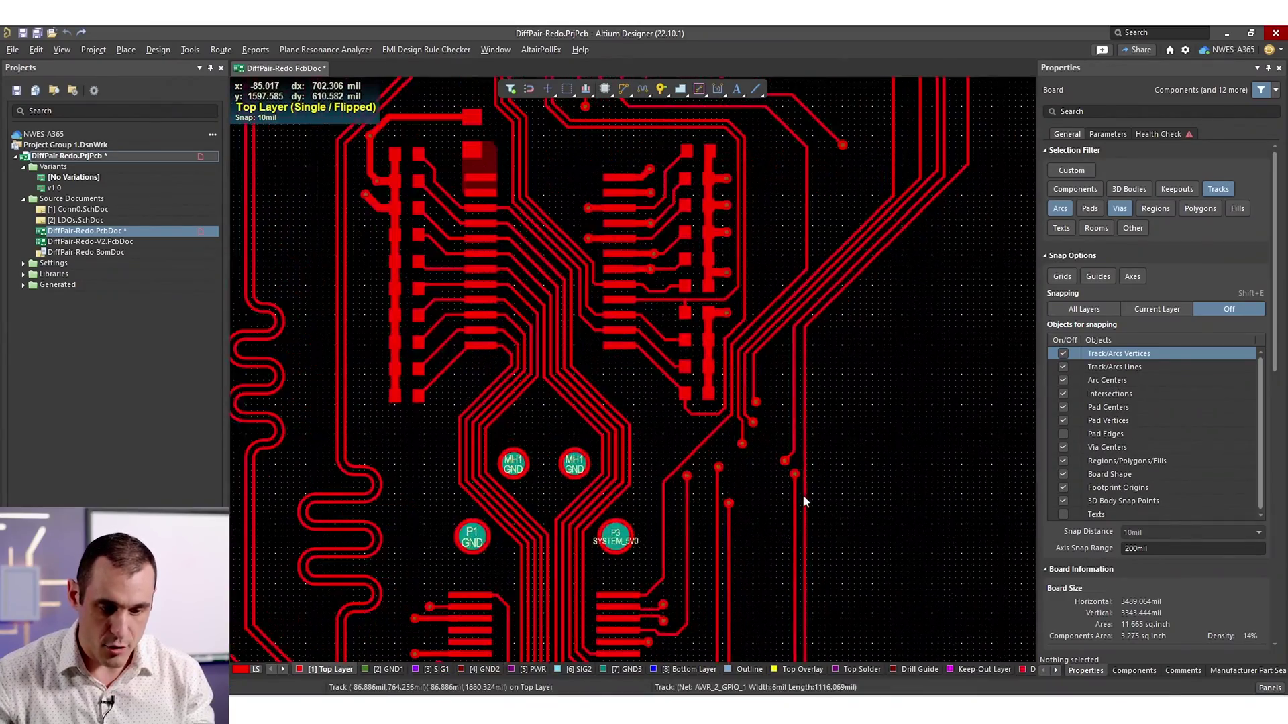
pyautogui.keyDown('ctrl'); pyautogui.scroll(3, 804, 495); pyautogui.keyUp('ctrl')
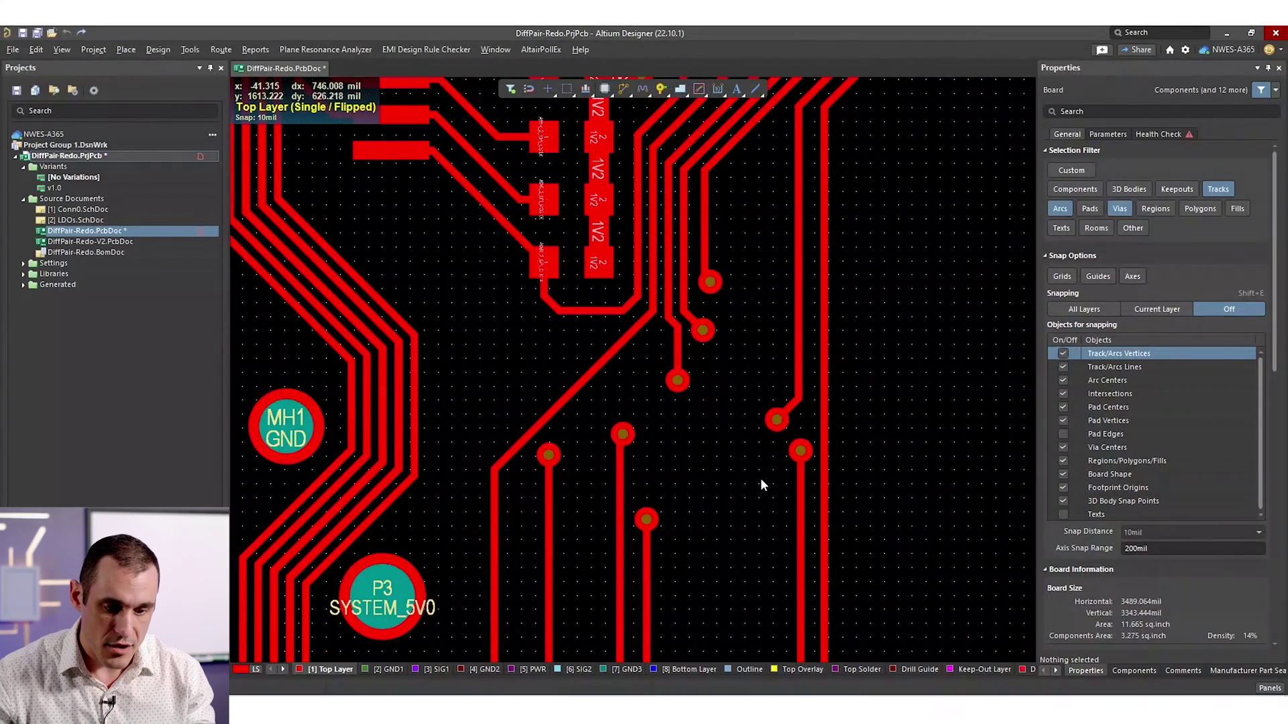
pyautogui.keyDown('ctrl'); pyautogui.scroll(3, 678, 500); pyautogui.keyUp('ctrl')
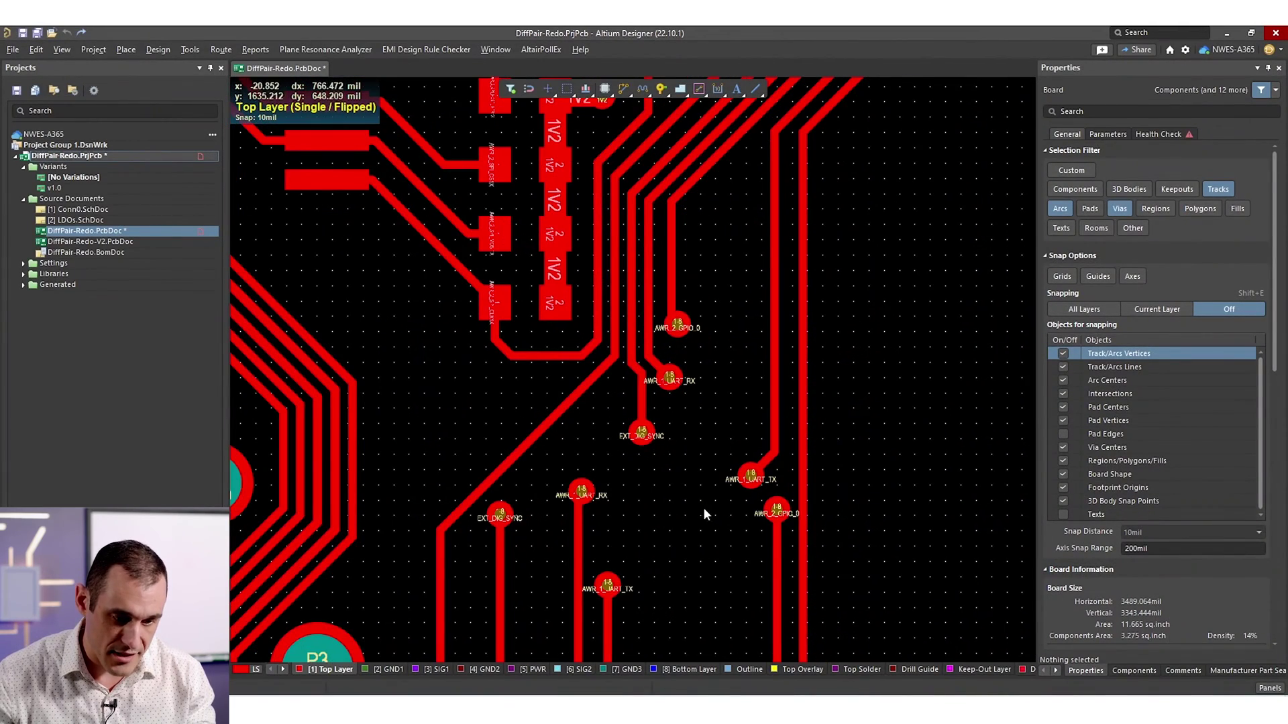
pyautogui.keyDown('ctrl'); pyautogui.scroll(2, 703, 507); pyautogui.keyUp('ctrl')
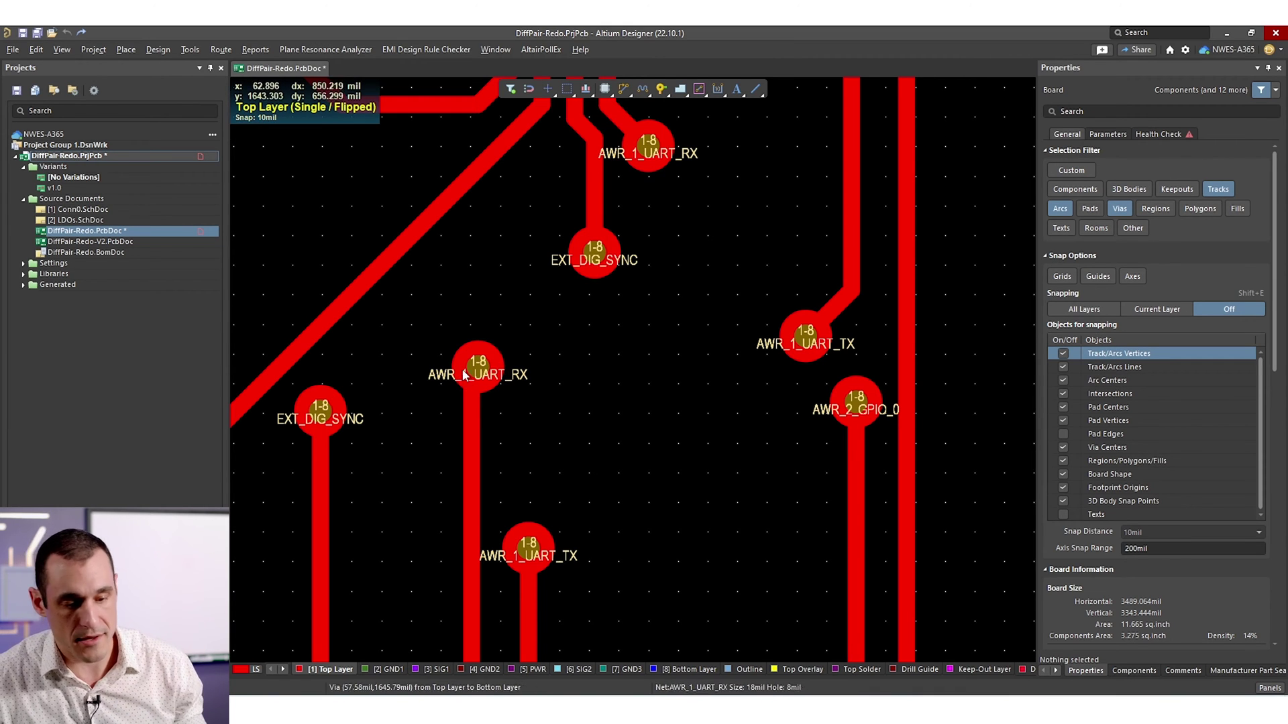
# Step: Add a new net class in Design » Classes and name it UART-MATCH
pyautogui.click(160, 49)
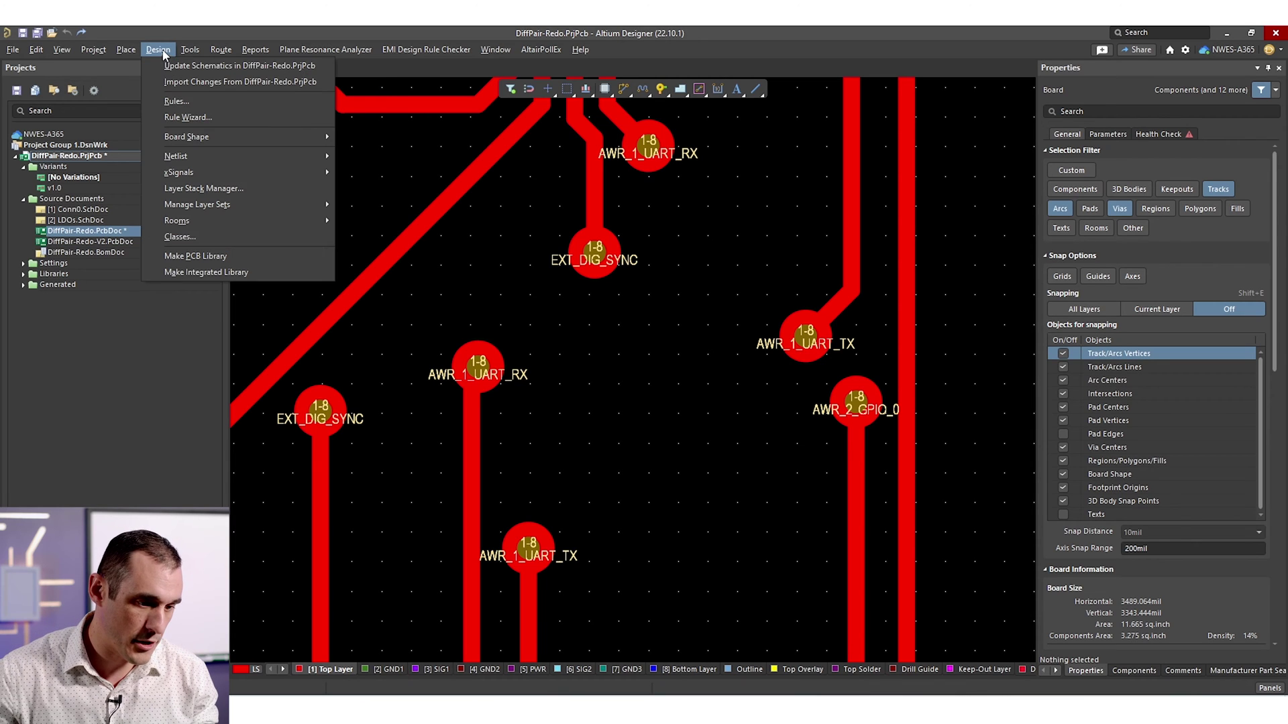
pyautogui.click(240, 238)
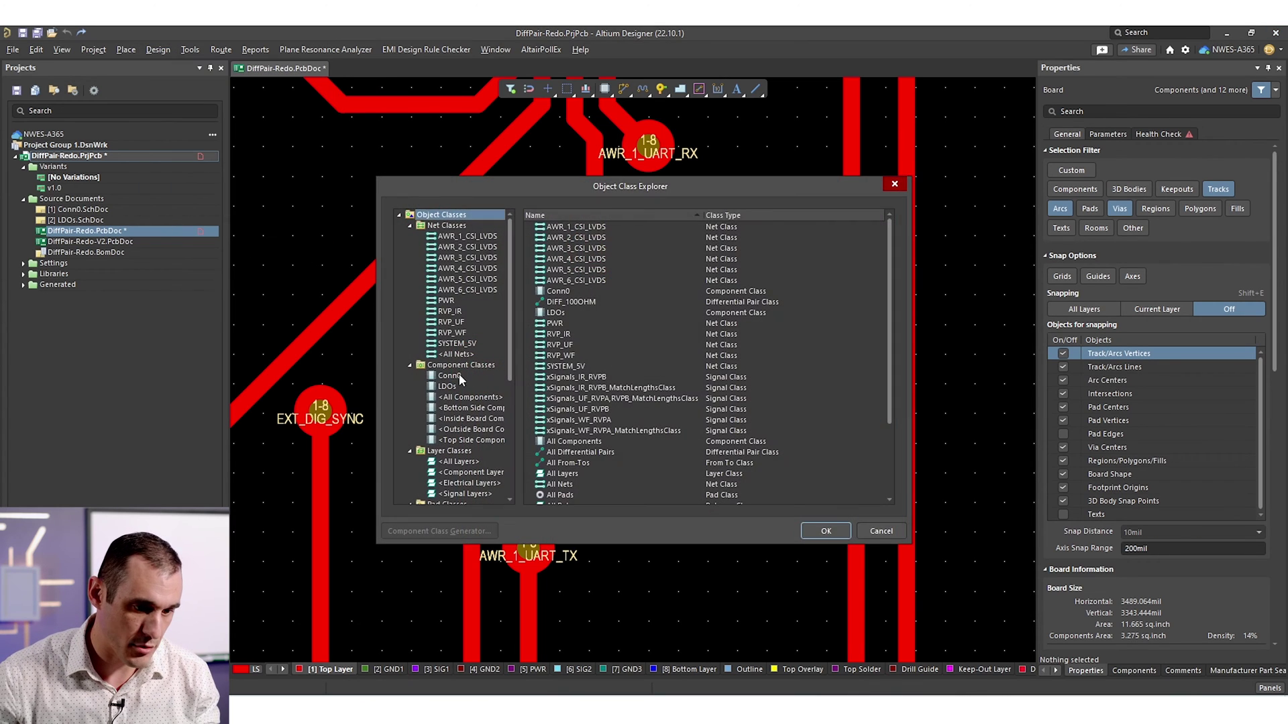
pyautogui.rightClick(447, 248)
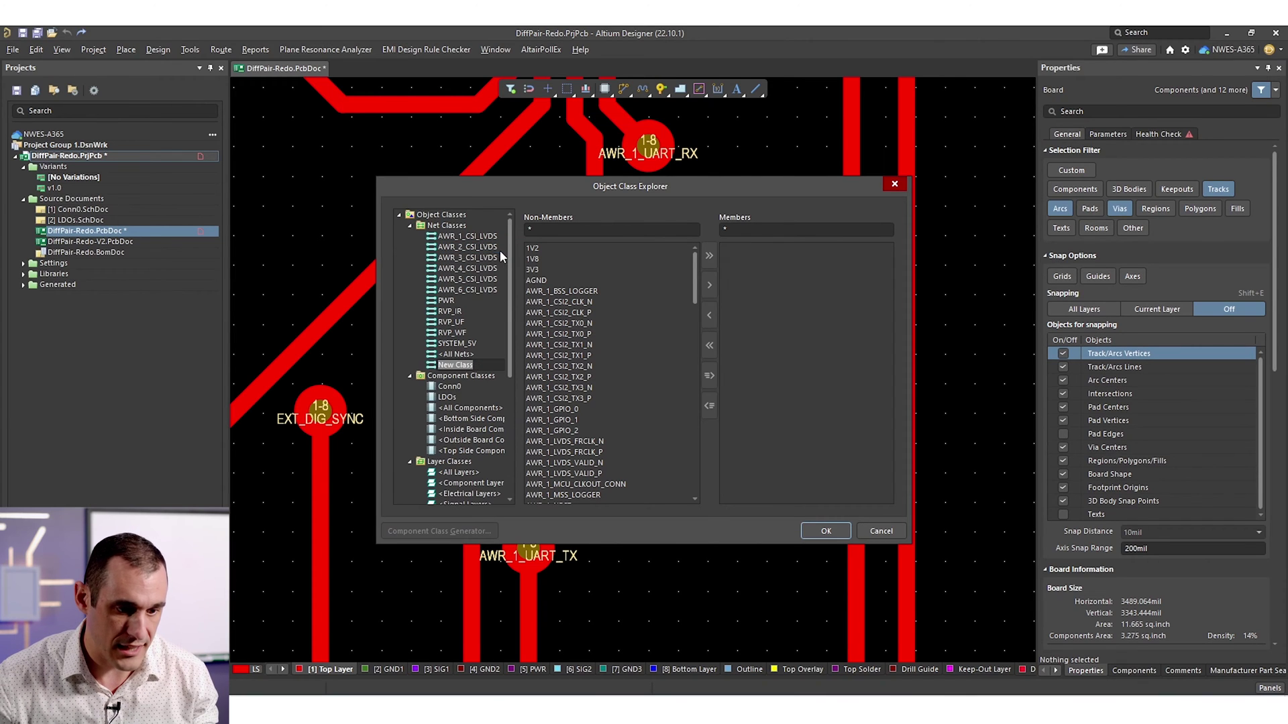
pyautogui.click(478, 365)
pyautogui.hotkey('ctrl', 'a')
pyautogui.write('UA')
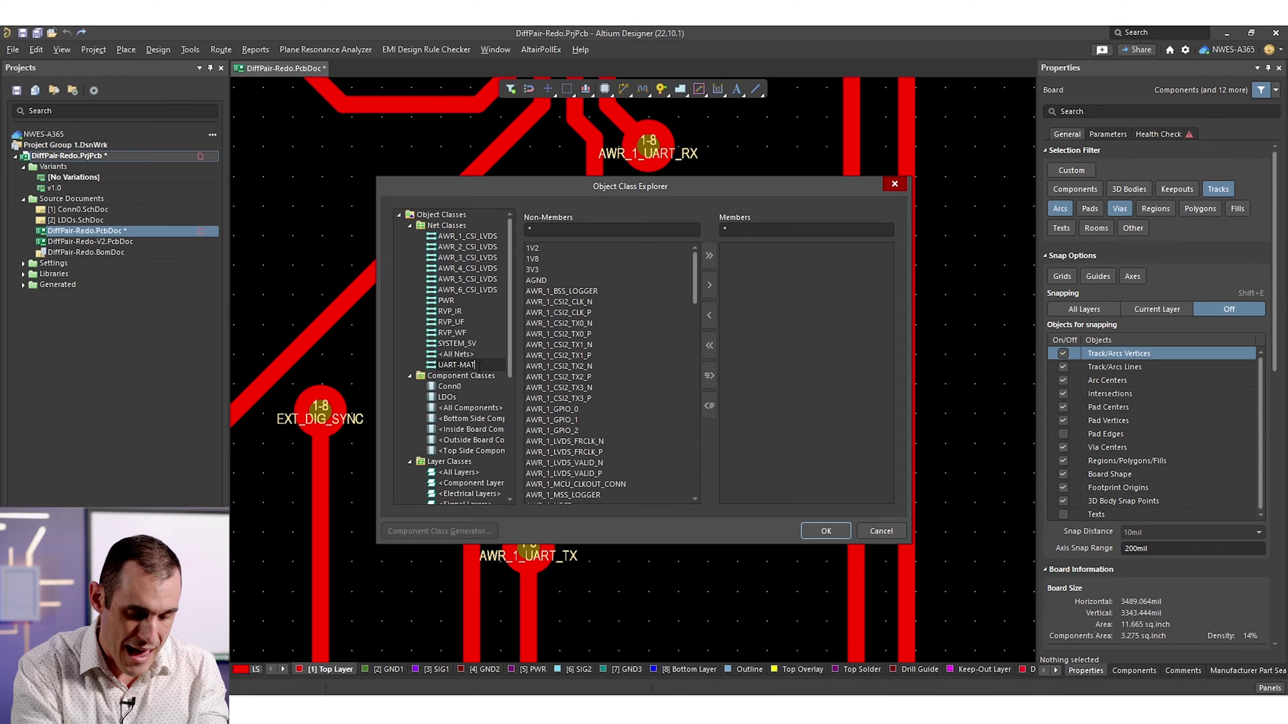
pyautogui.press('Return')
# Step: Make AWR_1_UART_RX and AWR_1_UART_TX members of UART-MATCH and close the class editor
pyautogui.scroll(-8, 586, 348)
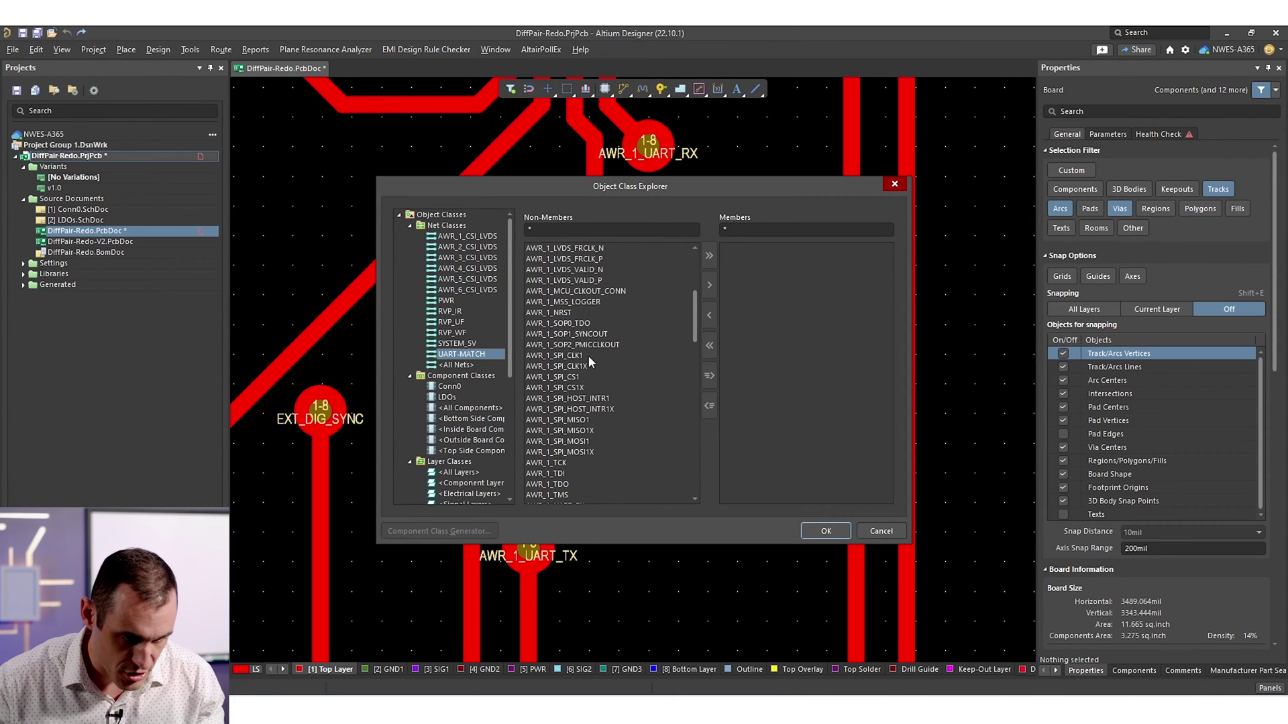
pyautogui.moveTo(605, 195); pyautogui.dragTo(660, 182)
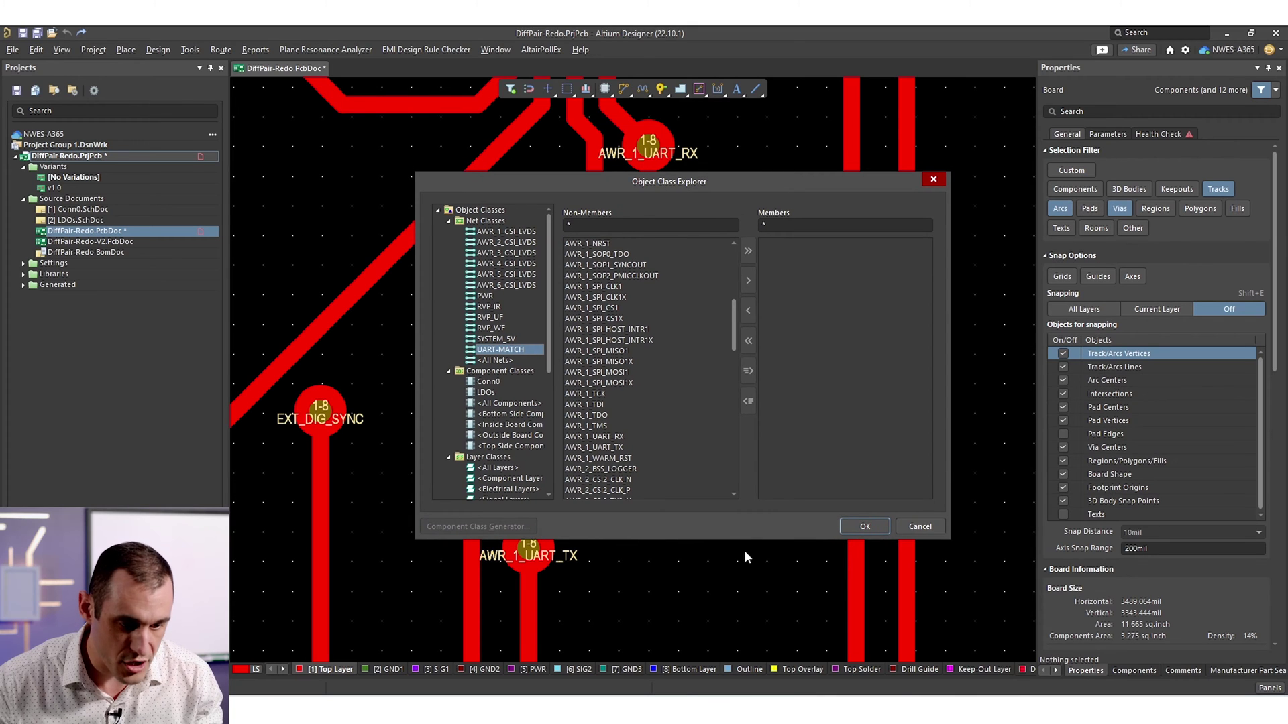
pyautogui.scroll(-2, 656, 391)
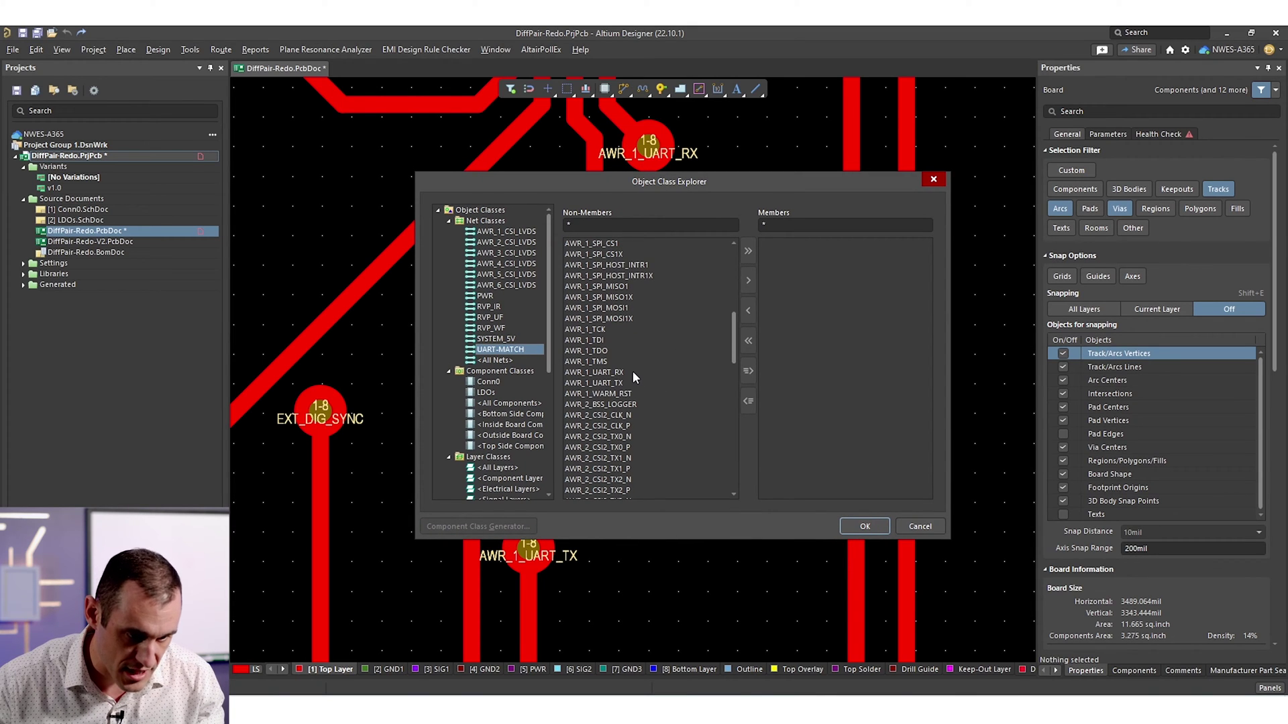
pyautogui.click(633, 372)
pyautogui.keyDown('ctrl'); pyautogui.click(635, 381); pyautogui.keyUp('ctrl')
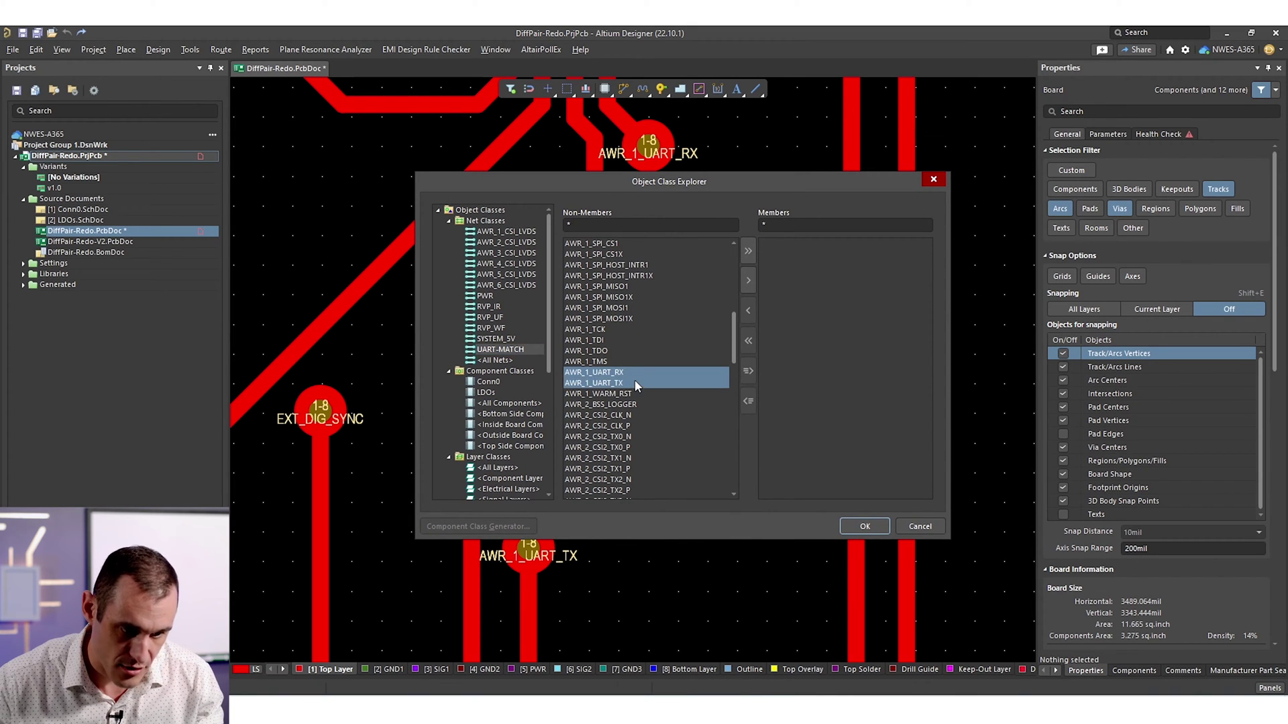
pyautogui.click(748, 273)
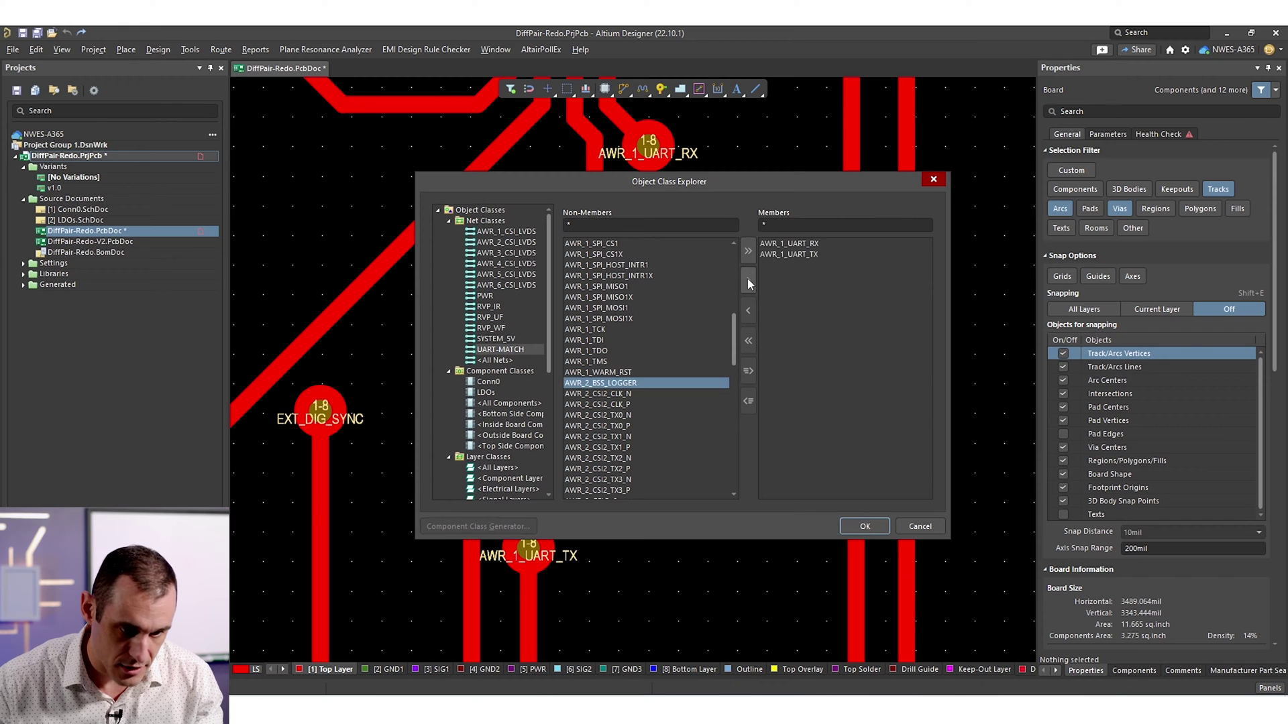
pyautogui.click(864, 526)
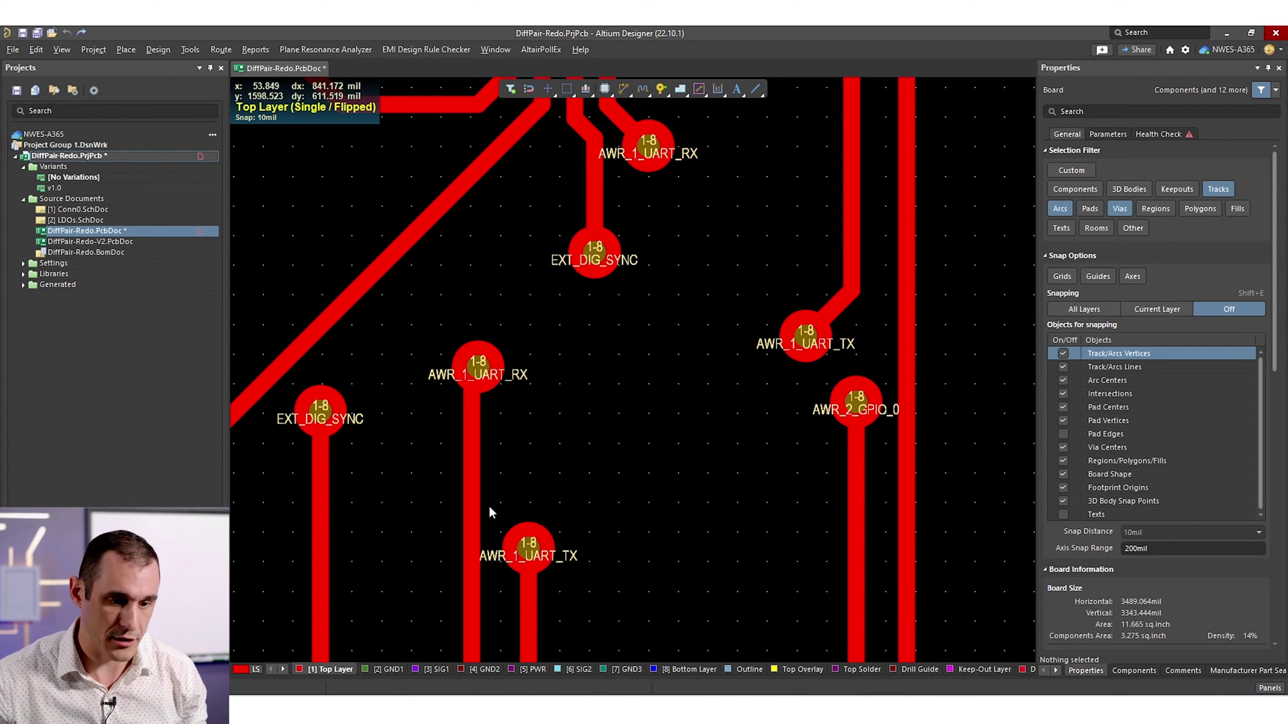
# Step: Create Matched Lengths rule MatchedLengths-TEST for net class UART-MATCH with 10mil tolerance, declining other rule fixes
pyautogui.click(159, 49)
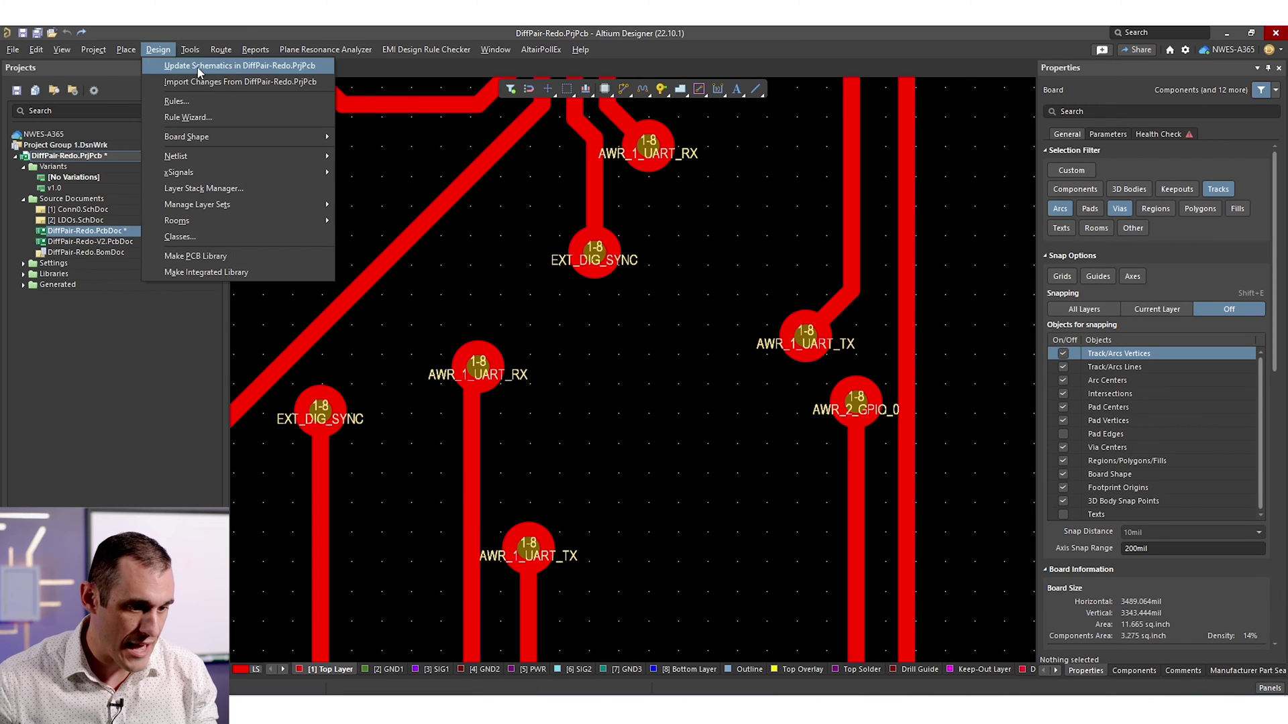
pyautogui.click(216, 101)
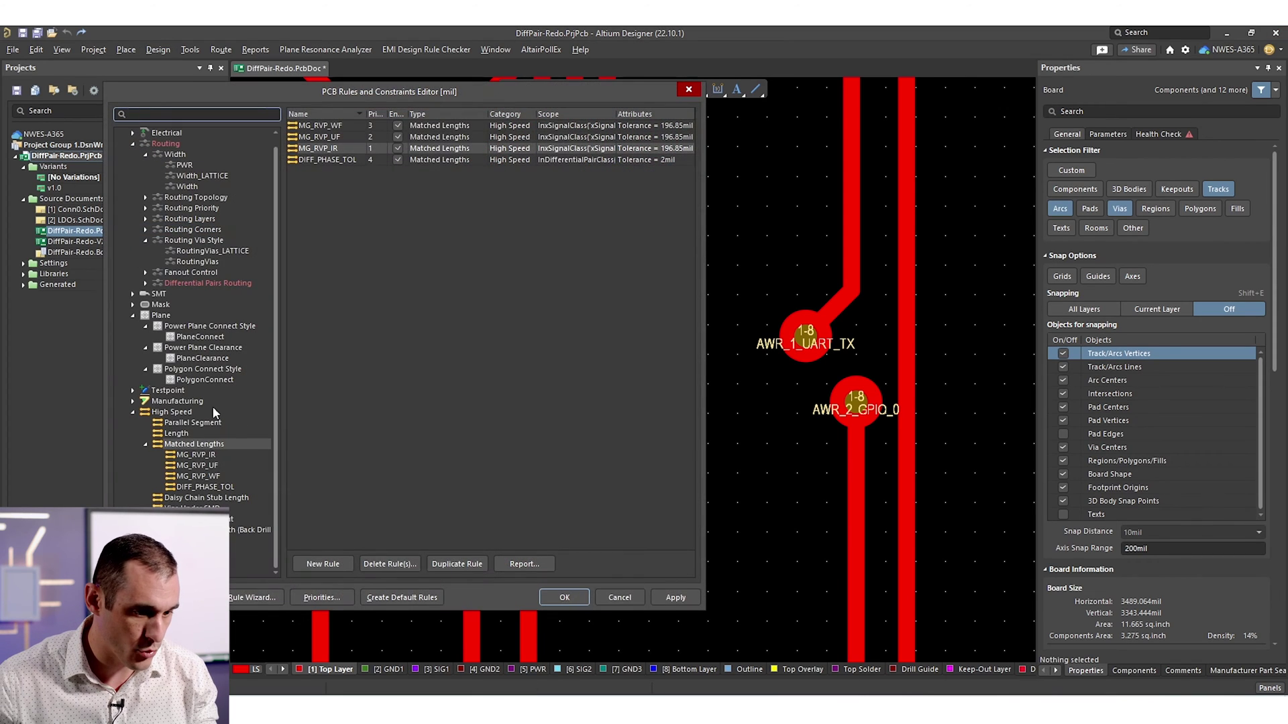
pyautogui.rightClick(208, 446)
pyautogui.click(233, 452)
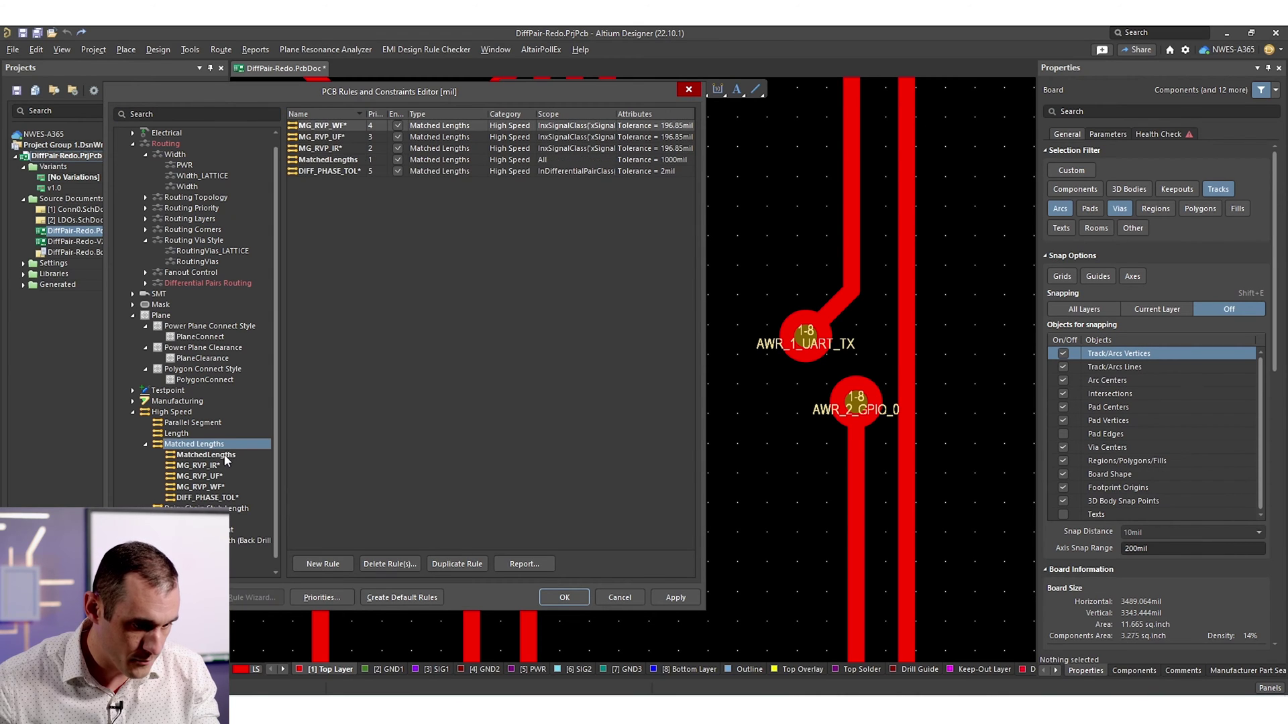
pyautogui.click(224, 457)
pyautogui.click(407, 127)
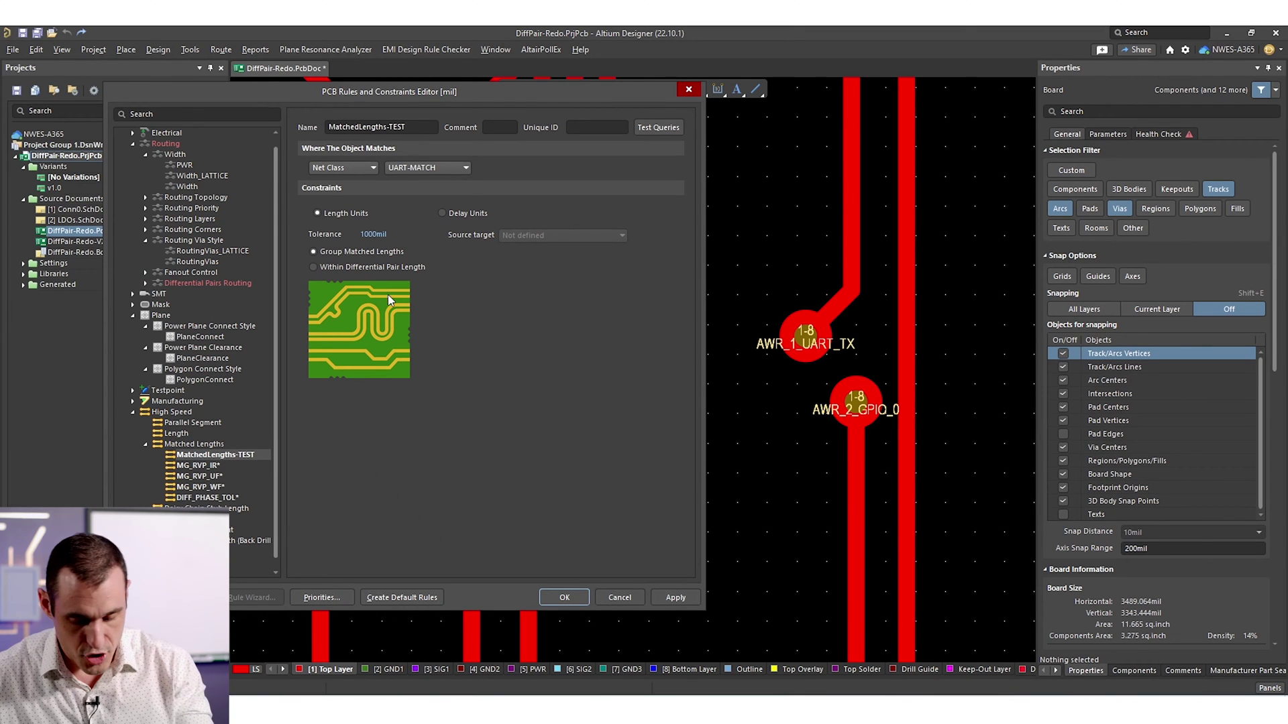
pyautogui.press('BackSpace')
pyautogui.press('BackSpace')
pyautogui.press('BackSpace')
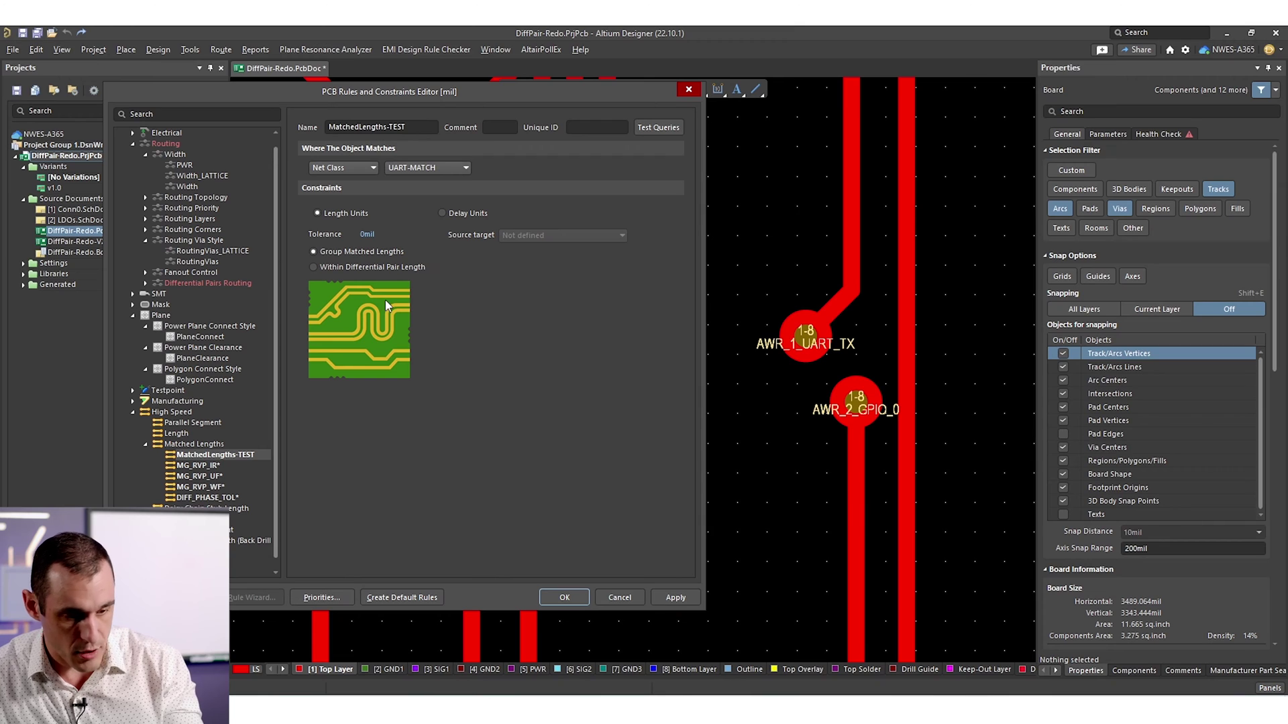
pyautogui.write('1')
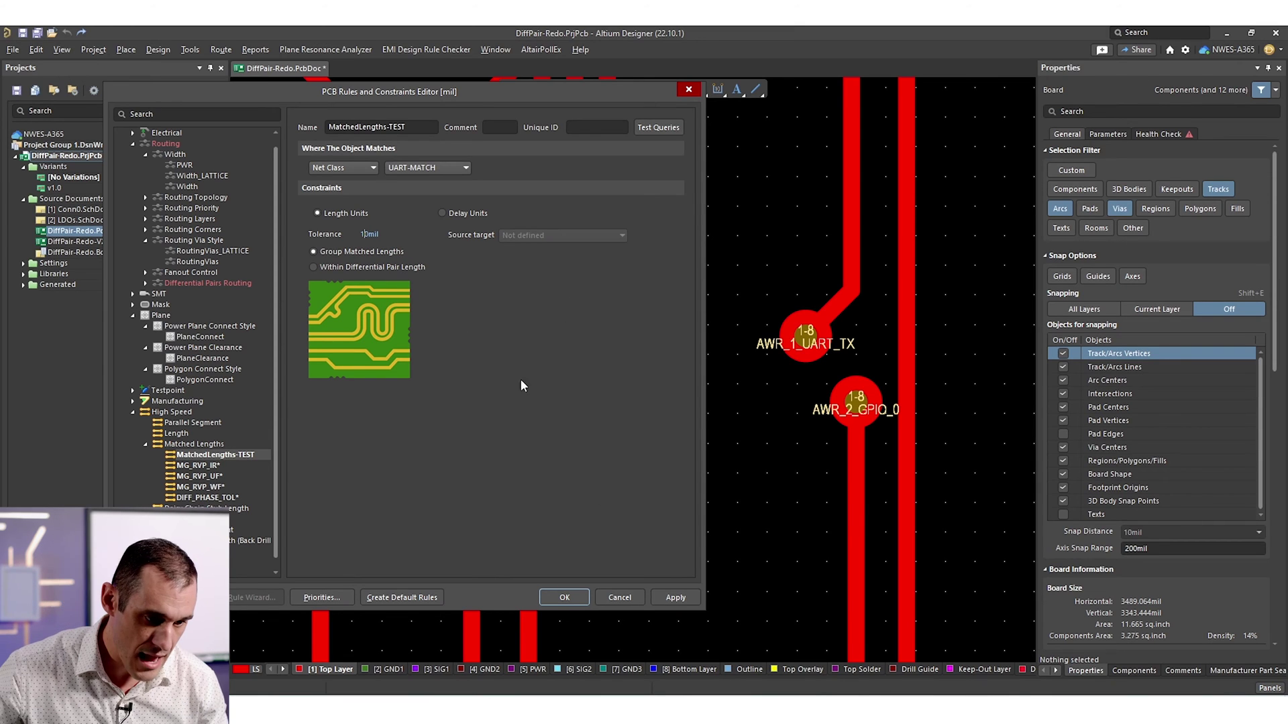
pyautogui.click(563, 599)
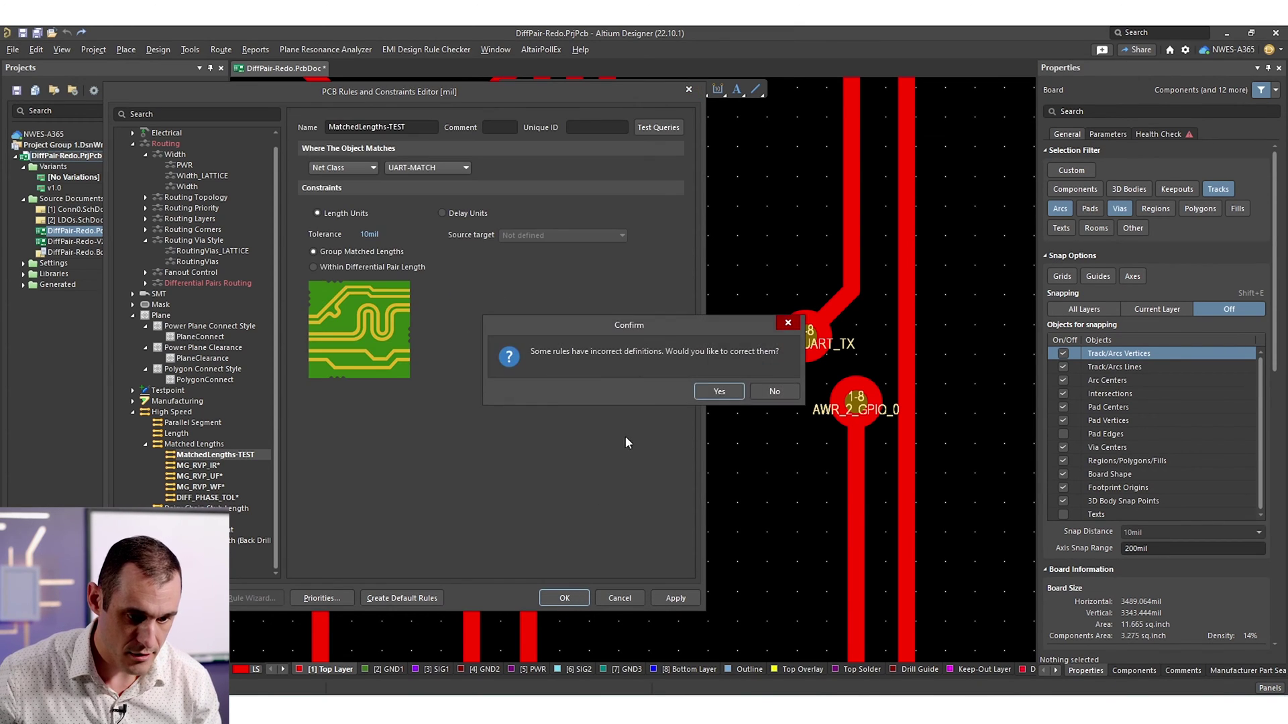
pyautogui.click(775, 393)
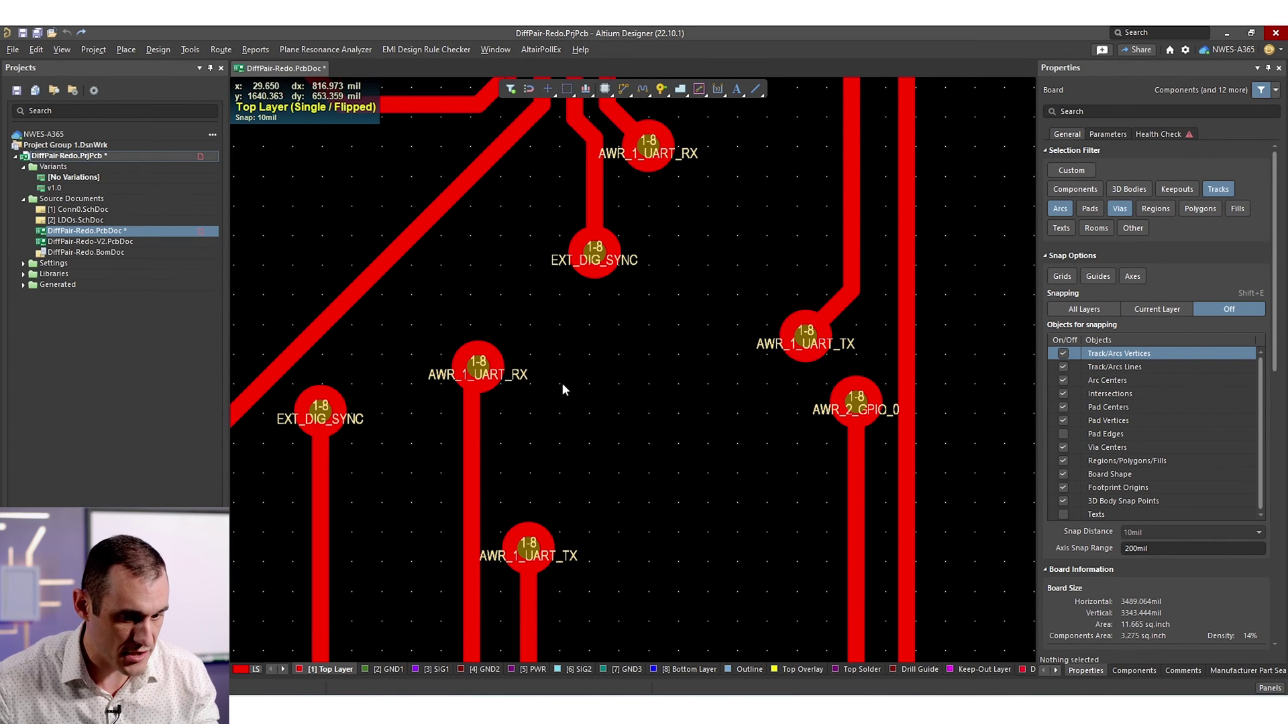
pyautogui.keyDown('ctrl'); pyautogui.scroll(-4, 562, 383); pyautogui.keyUp('ctrl')
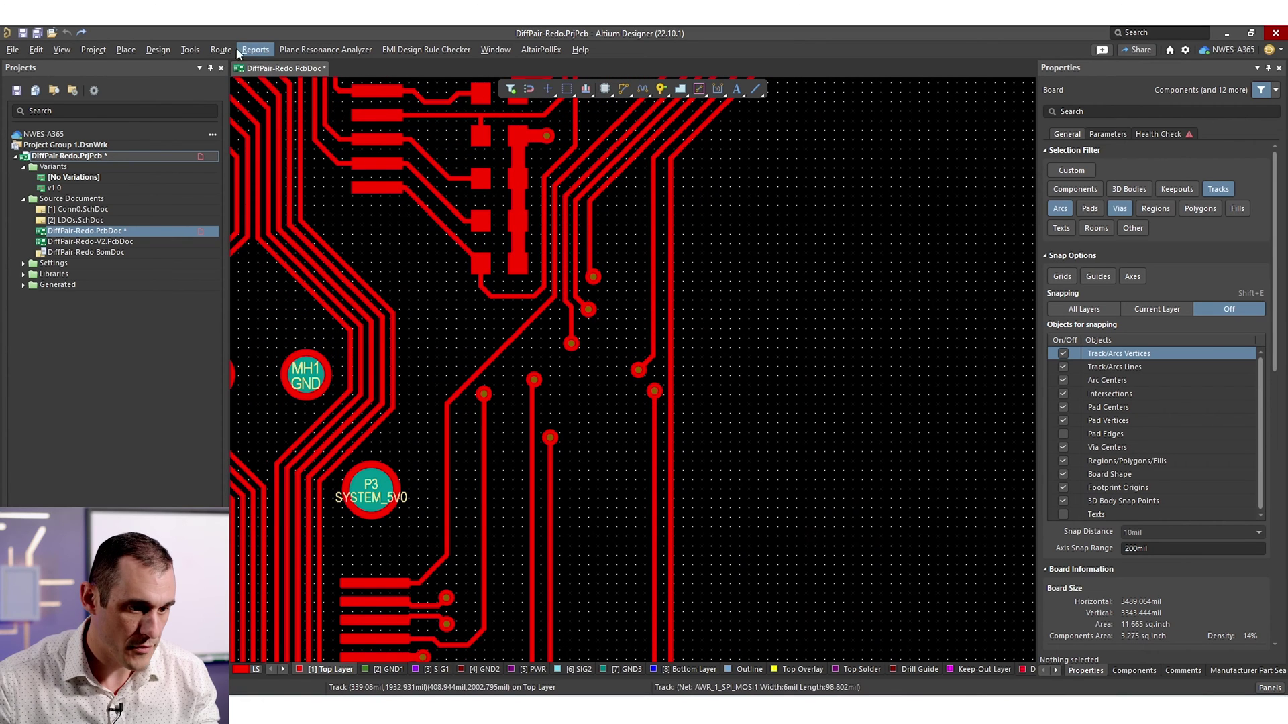
# Step: Rerun Equalize Net Lengths keeping the 45 Degrees meander style
pyautogui.click(157, 51)
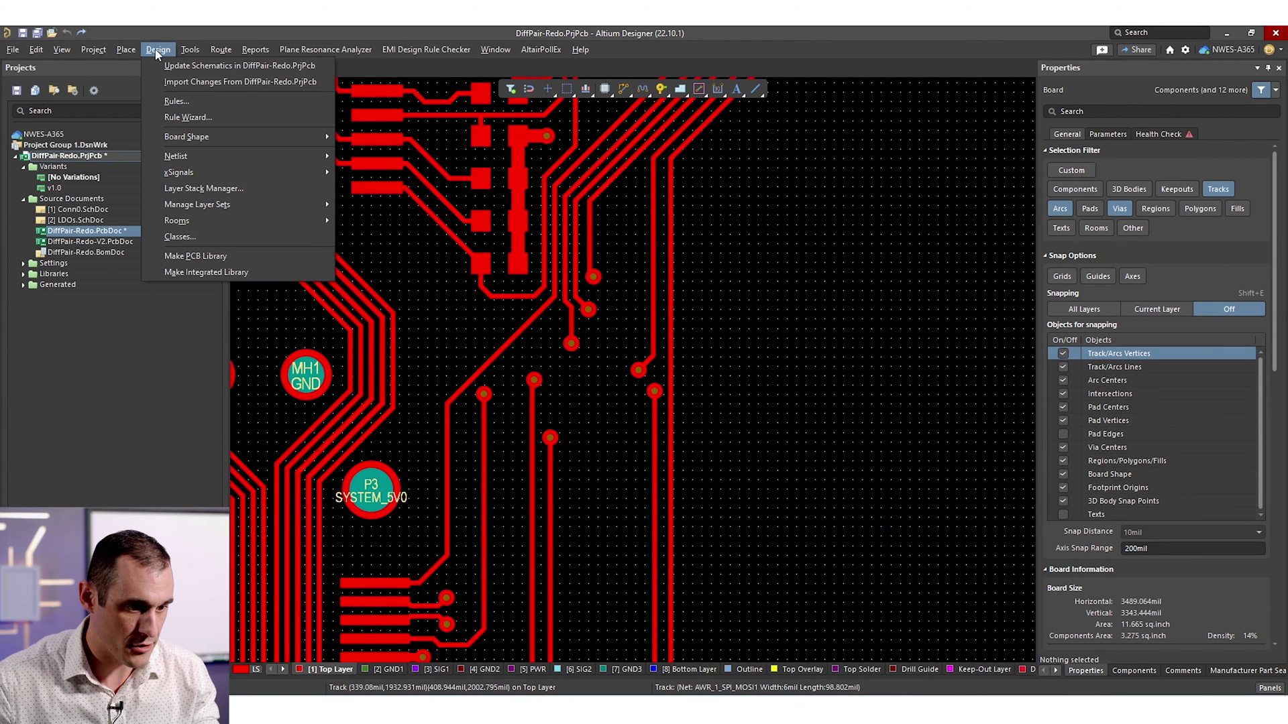
pyautogui.click(161, 56)
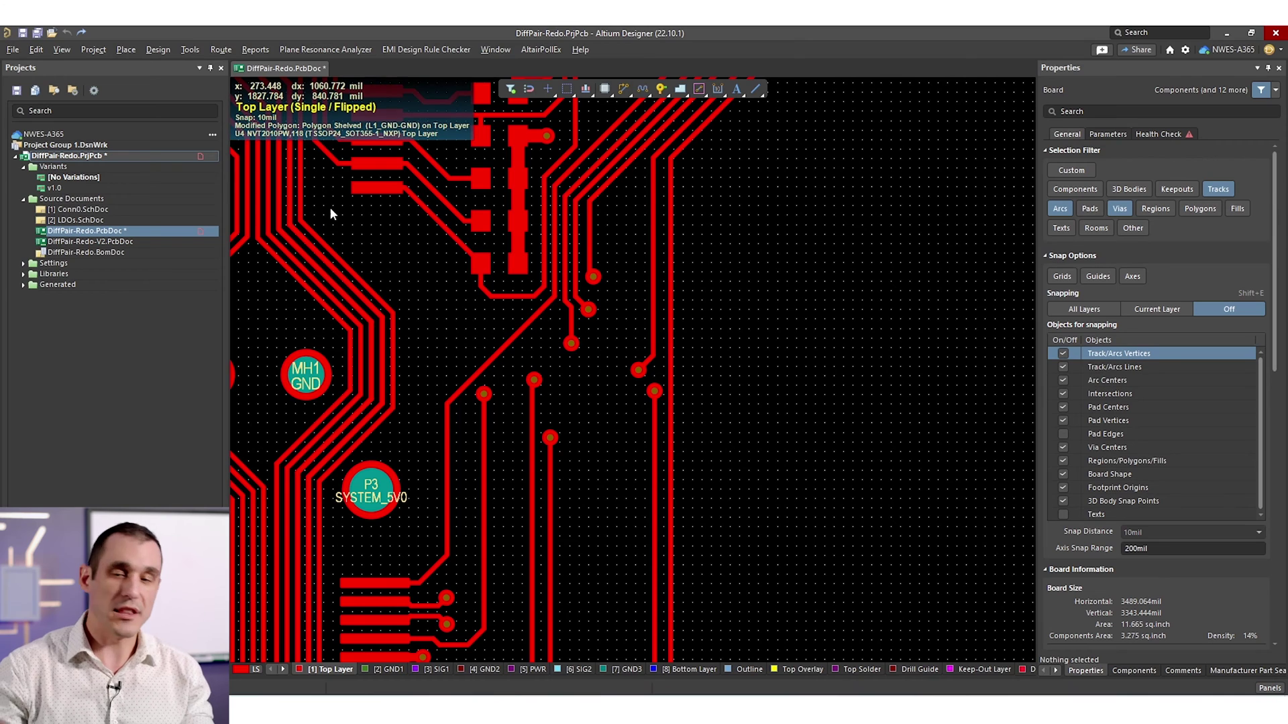
pyautogui.click(190, 50)
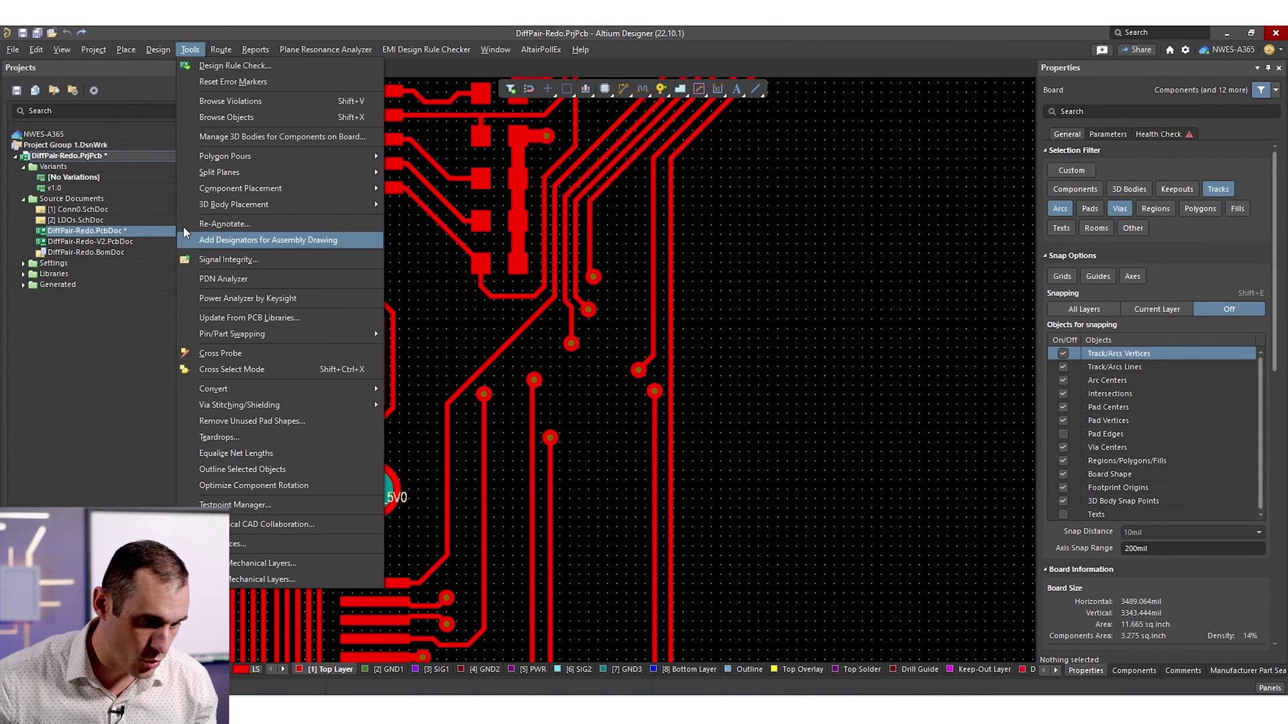
pyautogui.click(275, 454)
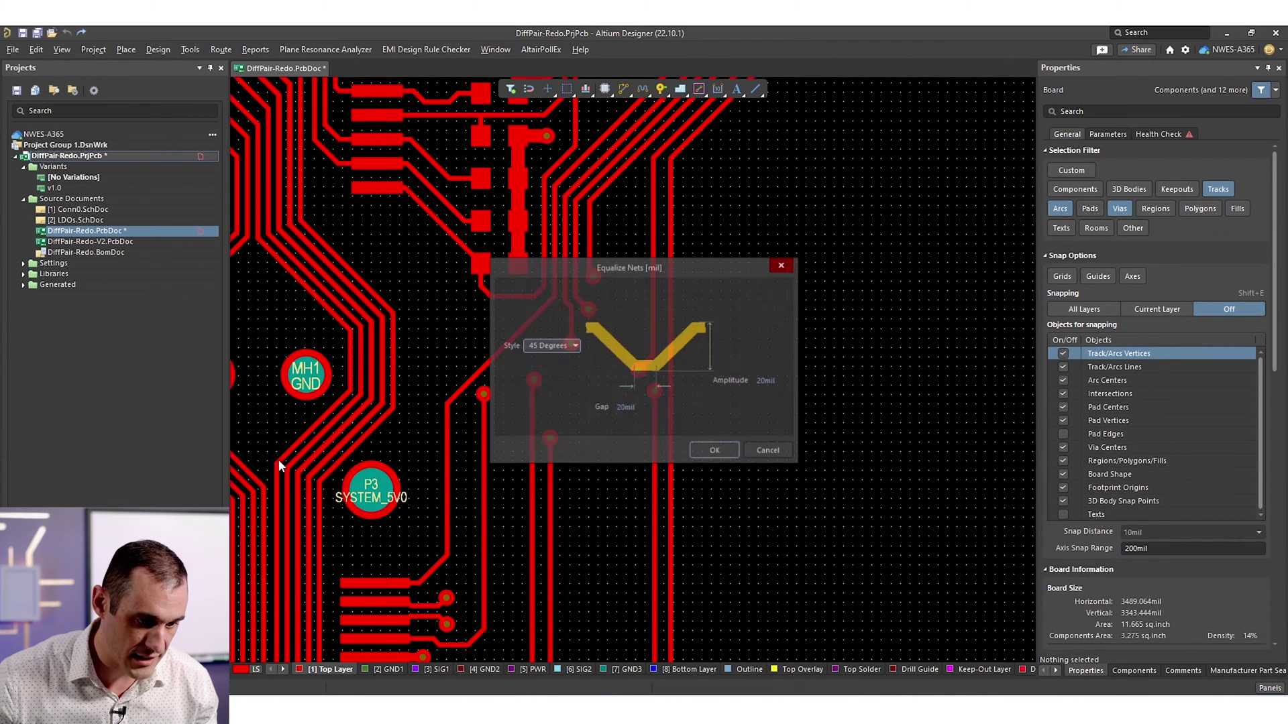
pyautogui.click(555, 346)
pyautogui.click(785, 334)
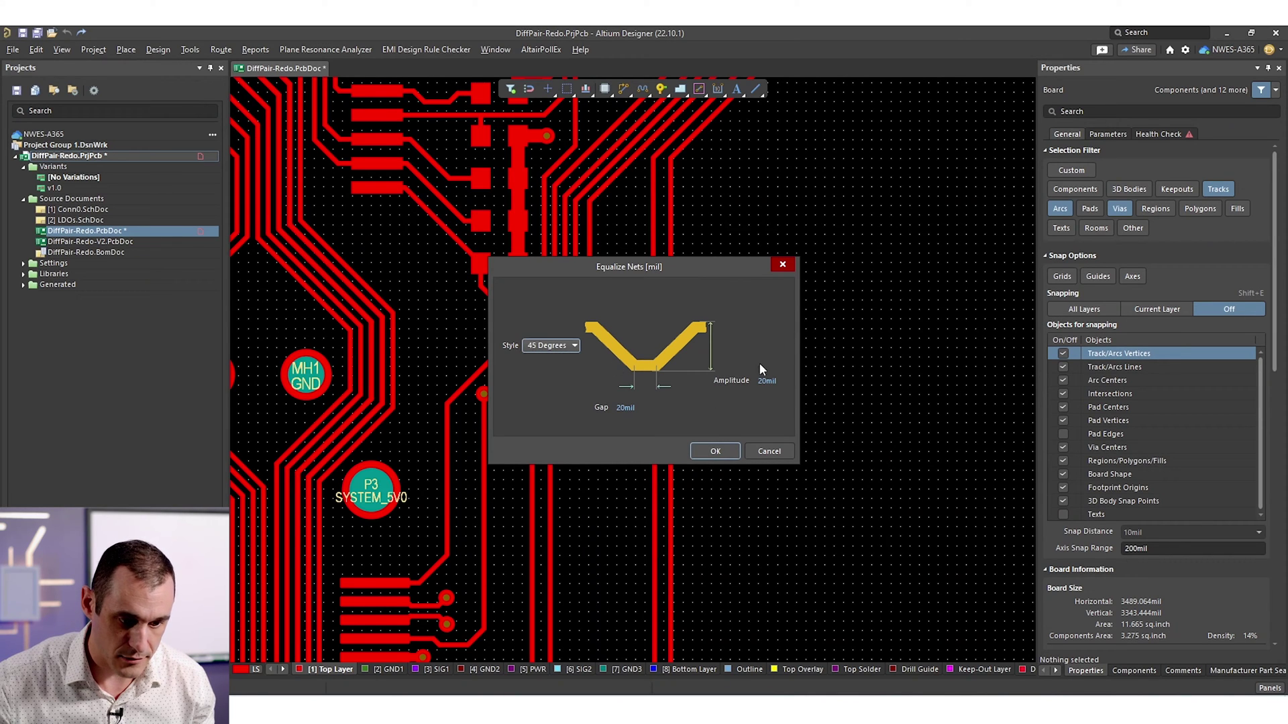
pyautogui.click(715, 451)
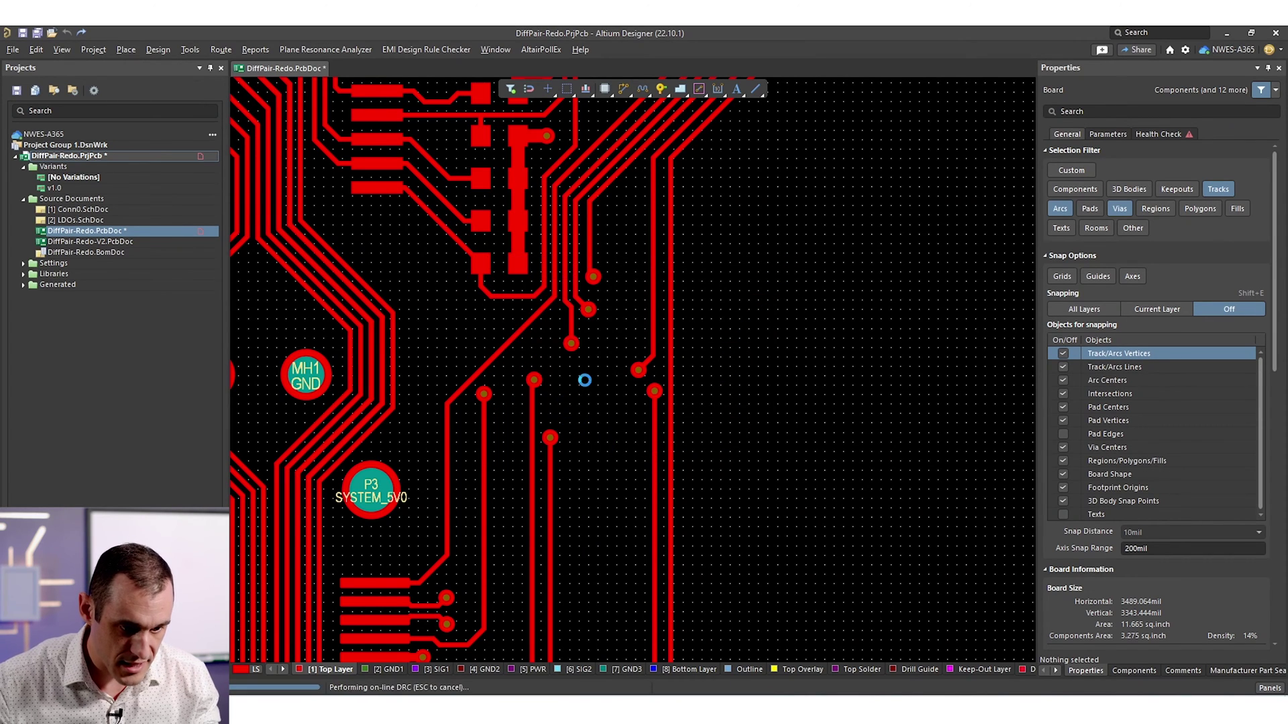
# Step: Pan over the IC and mounting holes to review the new meanders, then bring up the Design menu
pyautogui.keyDown('ctrl'); pyautogui.scroll(-1, 578, 394); pyautogui.keyUp('ctrl')
pyautogui.keyDown('ctrl'); pyautogui.scroll(-1, 578, 396); pyautogui.keyUp('ctrl')
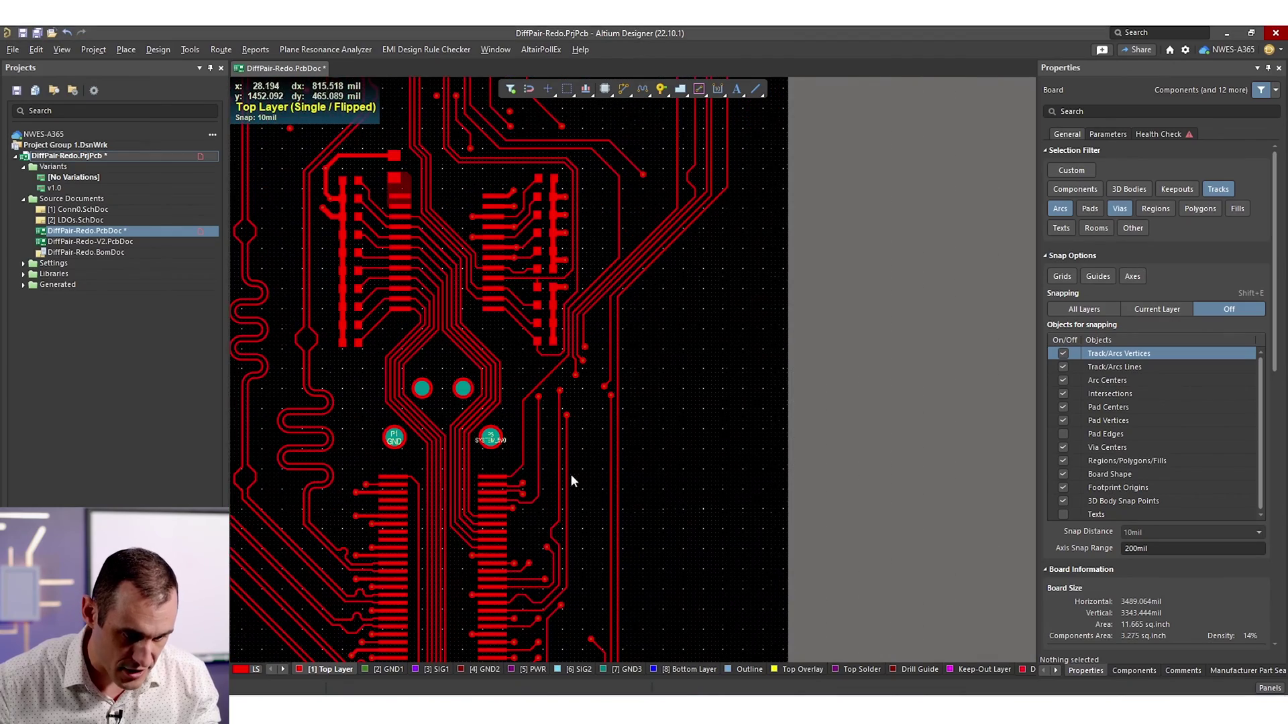
pyautogui.keyDown('ctrl'); pyautogui.scroll(-1, 571, 423); pyautogui.keyUp('ctrl')
pyautogui.keyDown('ctrl'); pyautogui.scroll(3, 557, 303); pyautogui.keyUp('ctrl')
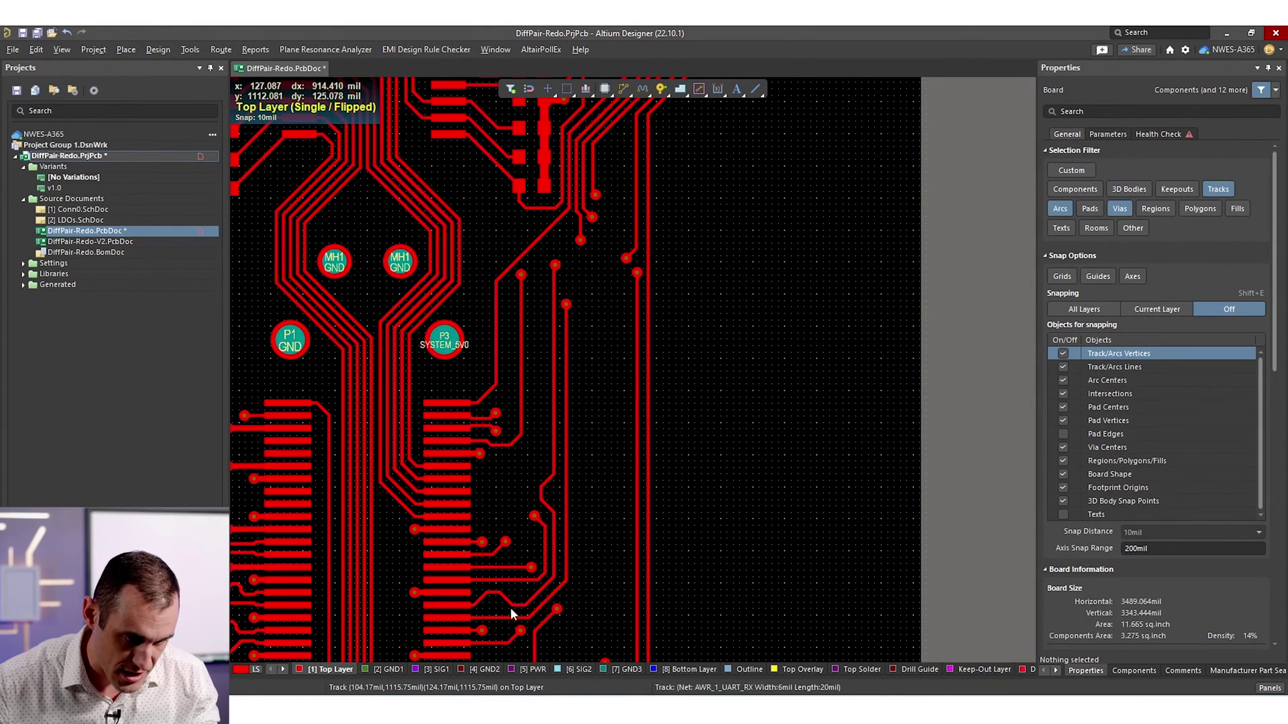
pyautogui.moveTo(430, 574); pyautogui.dragTo(617, 536, button='right')
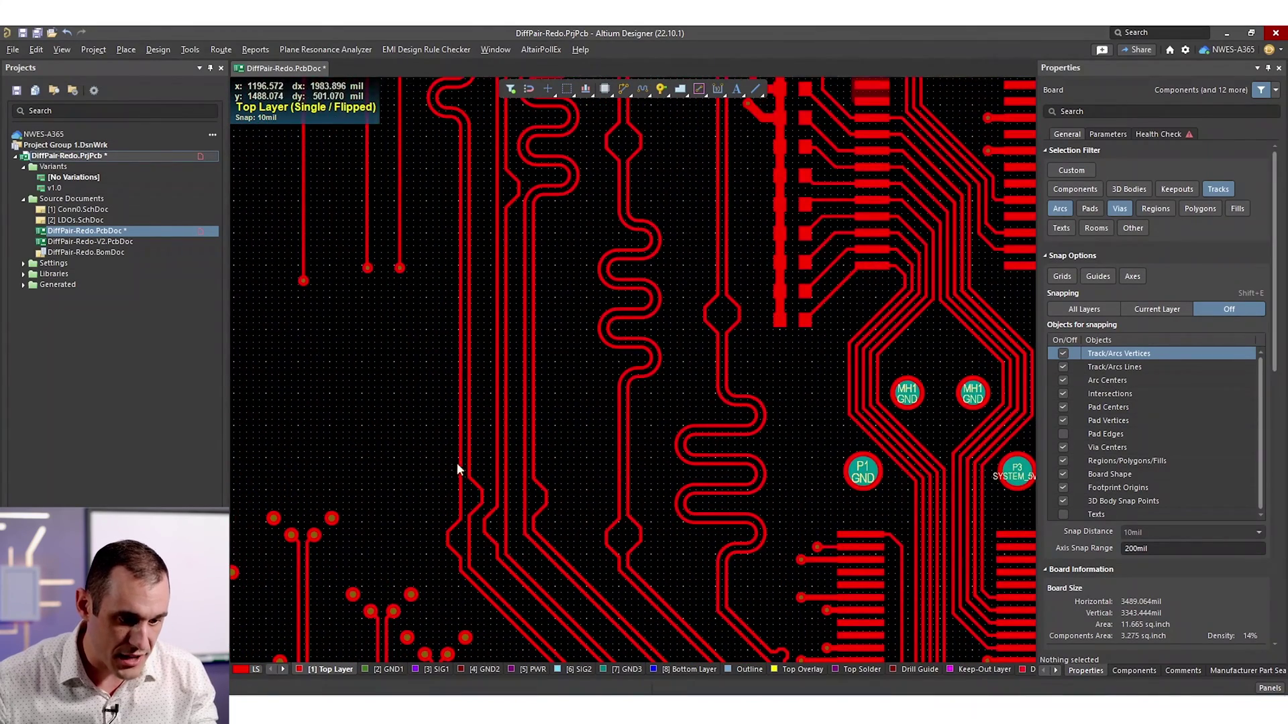
pyautogui.moveTo(478, 388); pyautogui.dragTo(602, 542, button='right')
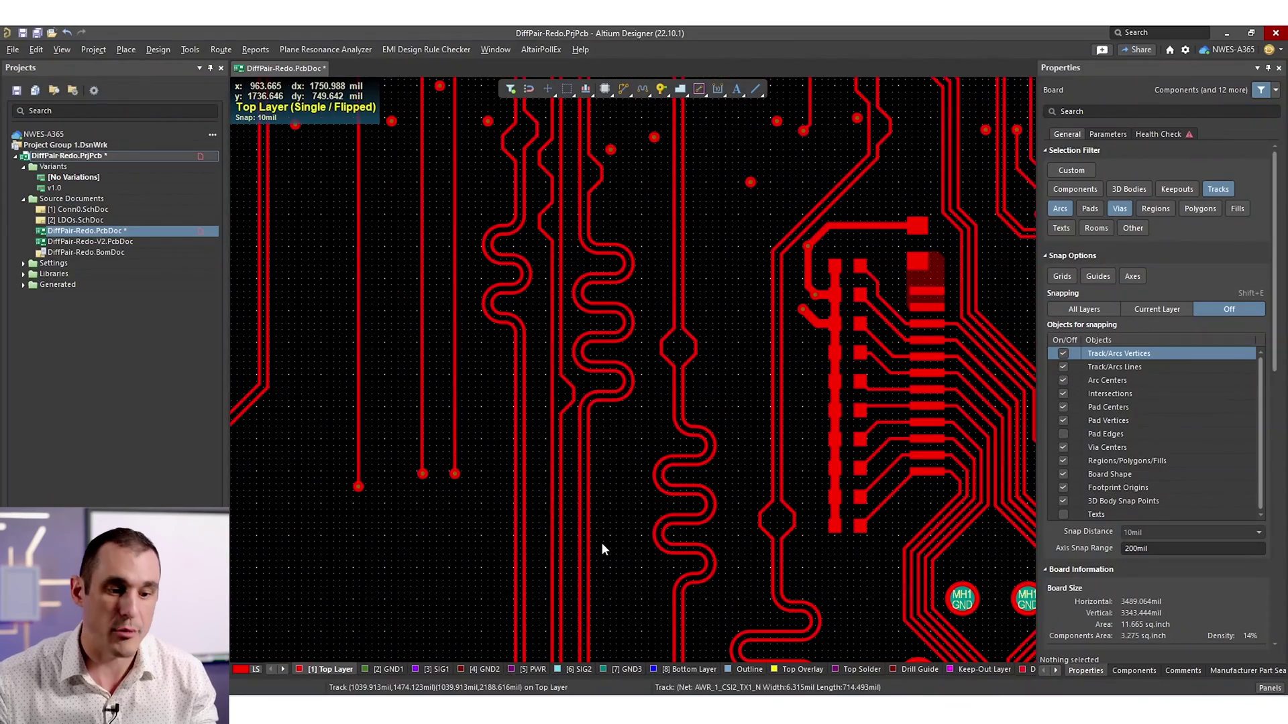
pyautogui.moveTo(739, 566); pyautogui.dragTo(201, 384, button='right')
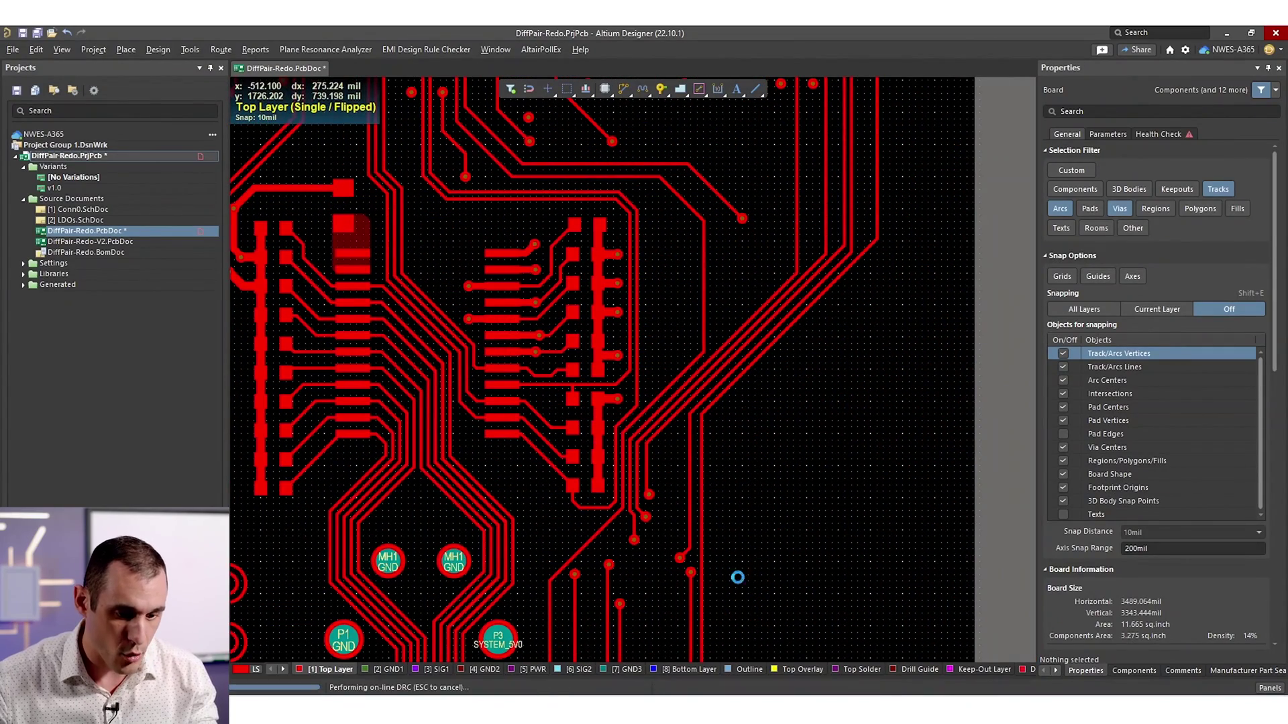
pyautogui.moveTo(772, 479); pyautogui.dragTo(747, 438, button='right')
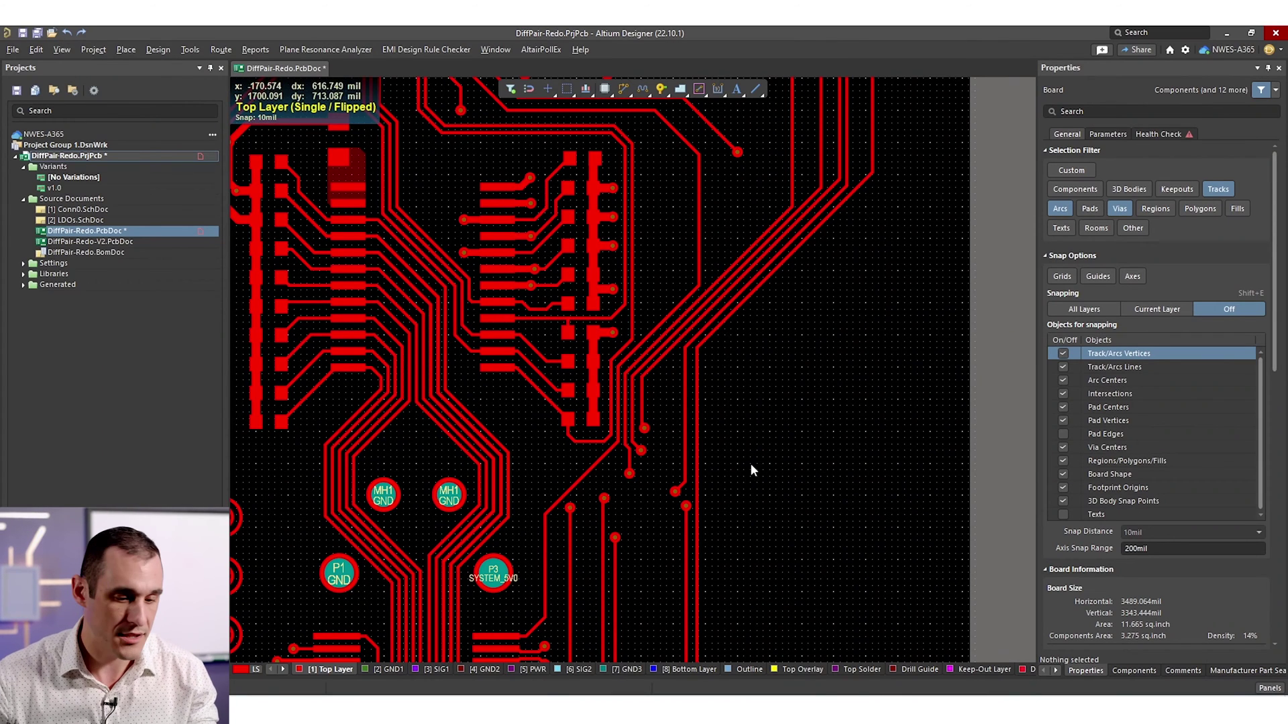
pyautogui.click(158, 51)
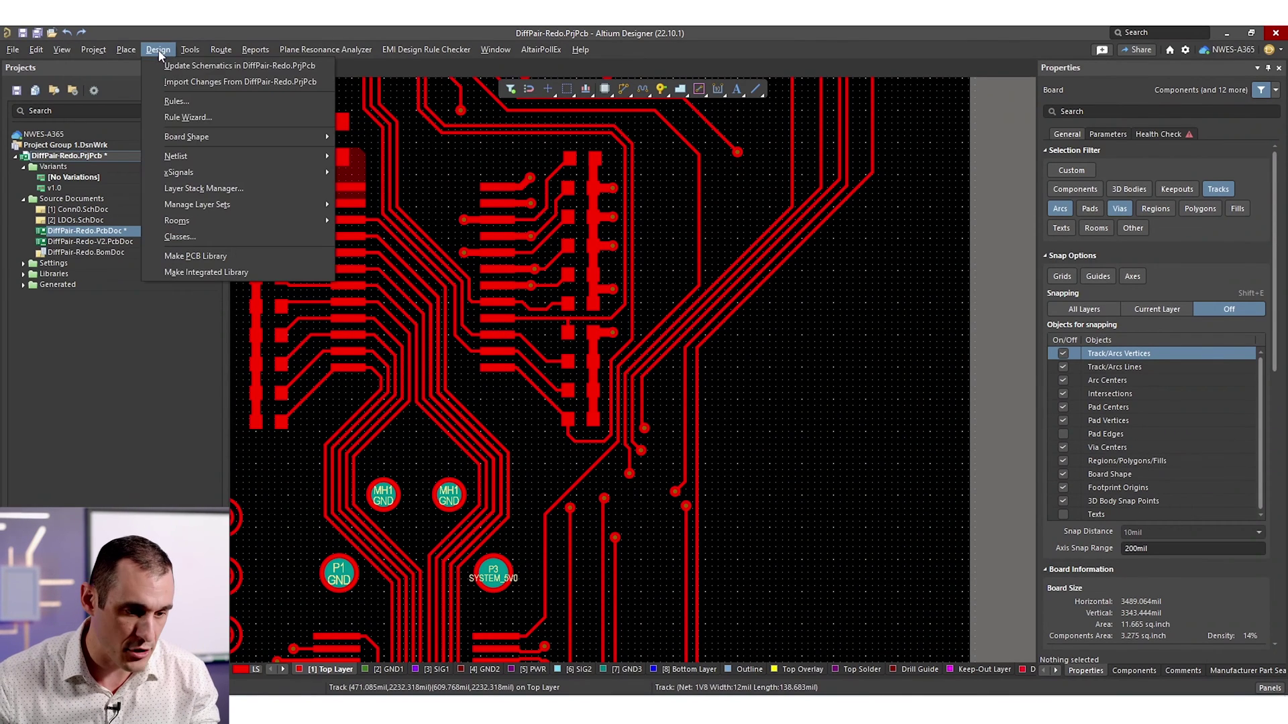
# Step: Disable the DIFF_PHASE_TOL, MG_RVP_IR, MG_RVP_UF and MG_RVP_WF matched-length rules, keeping MatchedLengths-TEST active
pyautogui.click(177, 102)
pyautogui.click(202, 466)
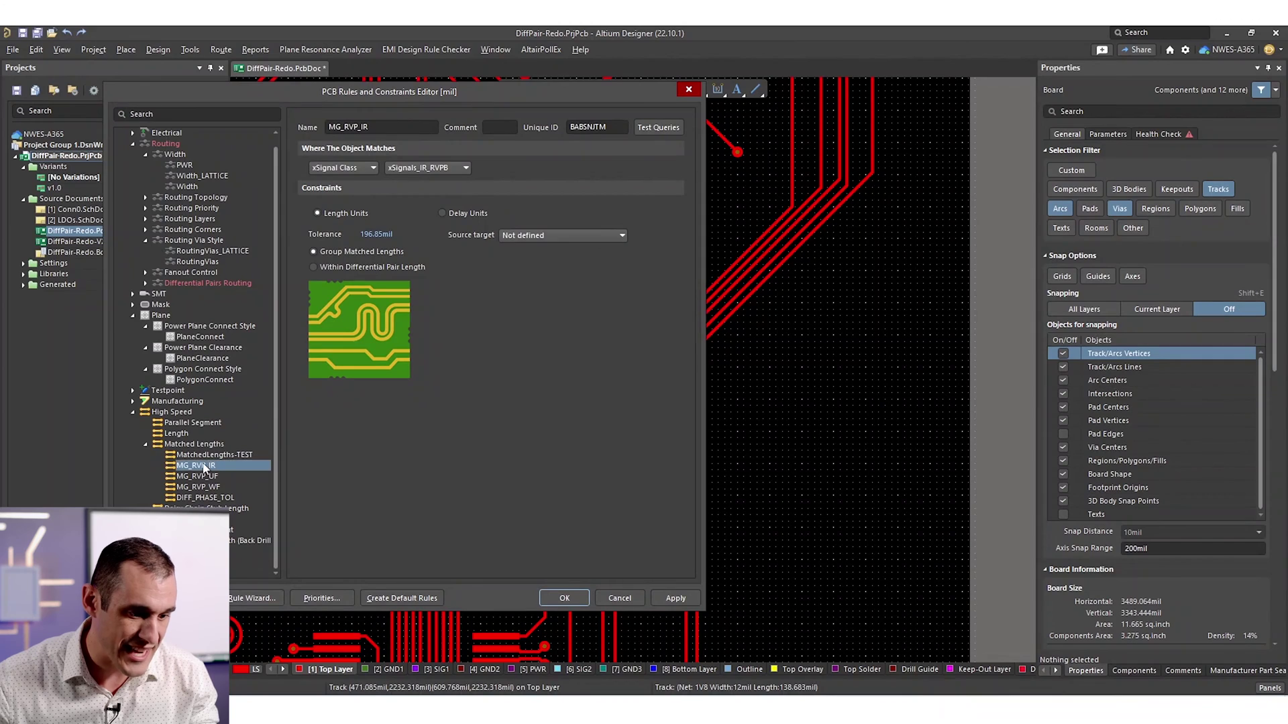
pyautogui.click(183, 444)
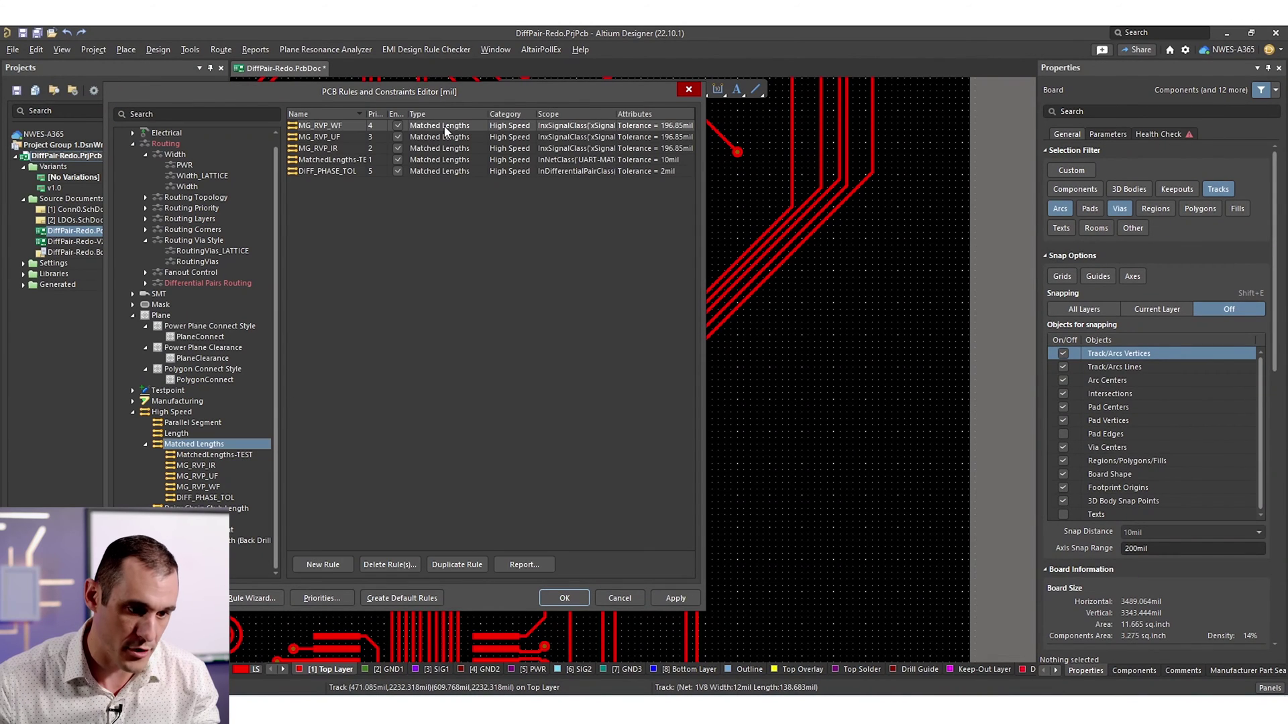
pyautogui.click(398, 171)
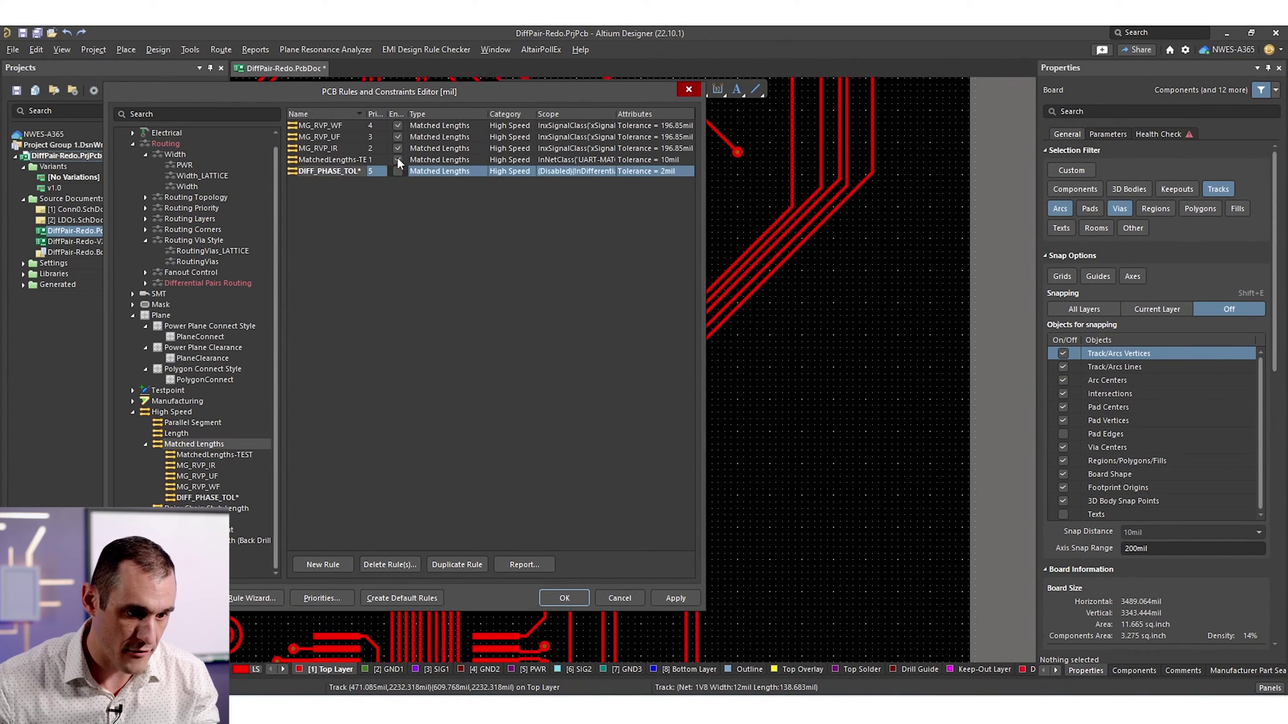
pyautogui.click(398, 148)
pyautogui.click(398, 137)
pyautogui.click(398, 126)
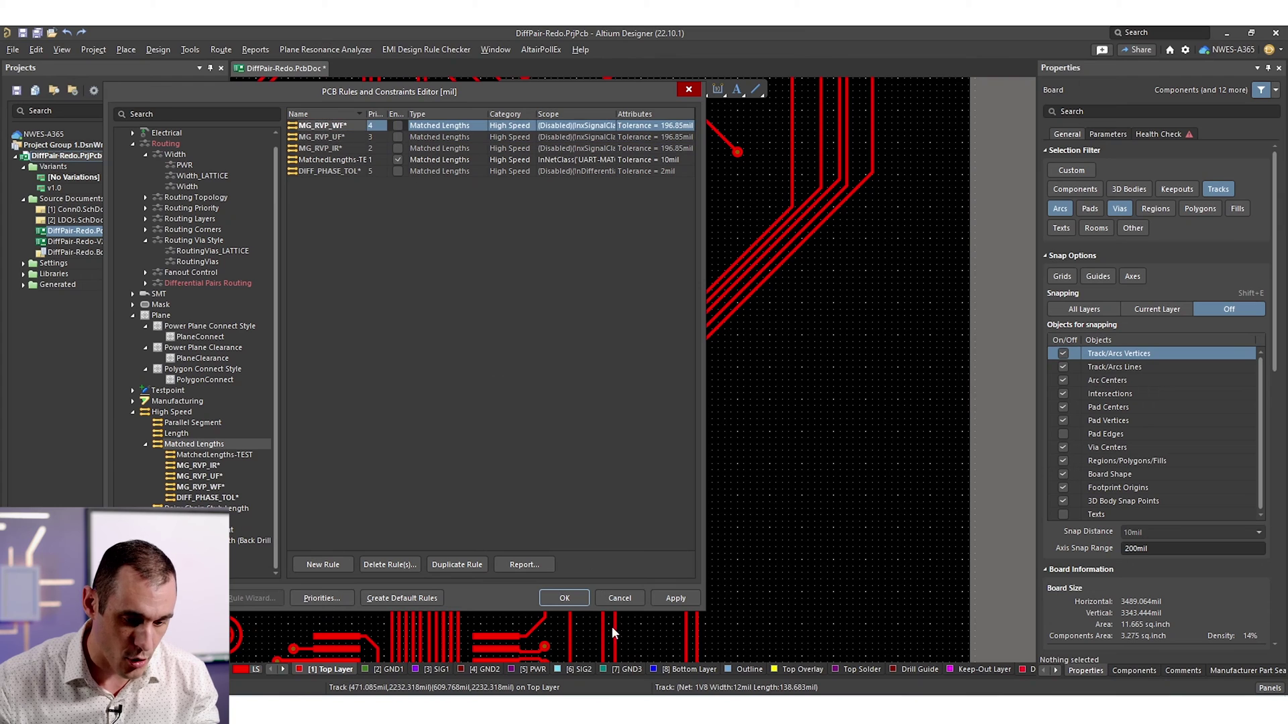
pyautogui.click(575, 599)
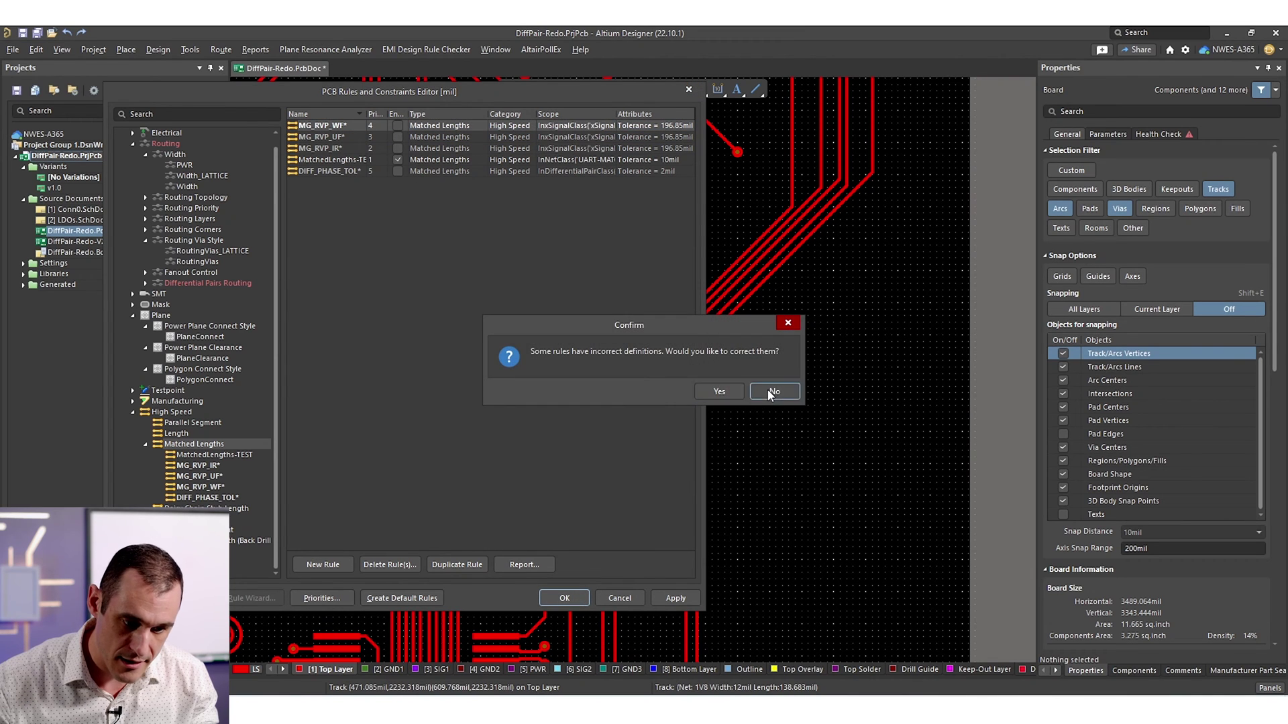
pyautogui.click(772, 392)
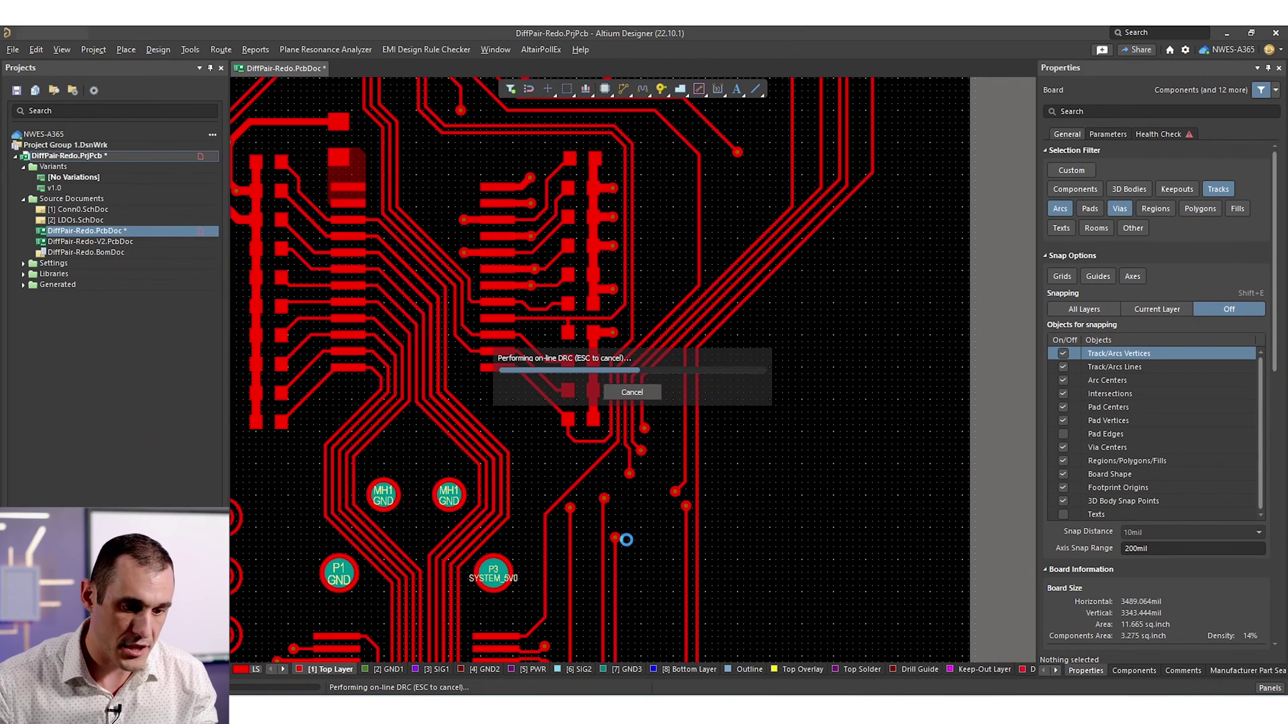
pyautogui.click(190, 49)
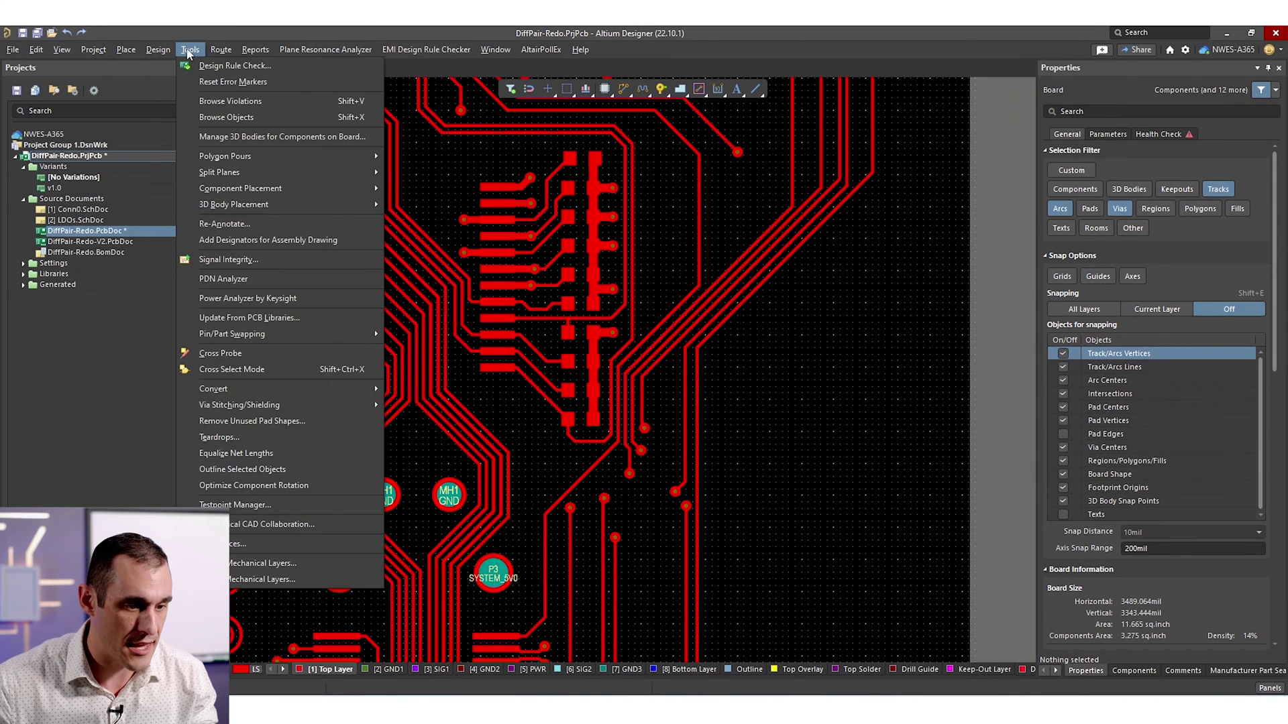
# Step: Equalize the matched net lengths and skip the design rule check
pyautogui.click(269, 457)
pyautogui.click(728, 454)
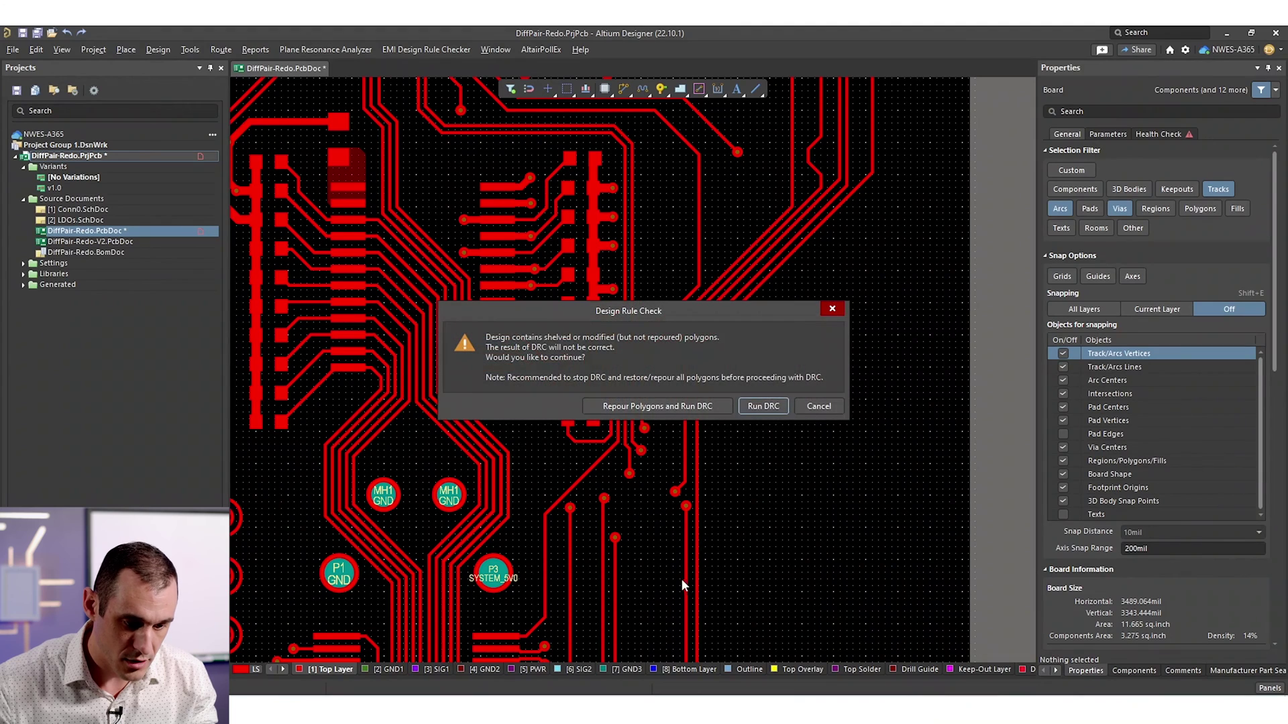
pyautogui.click(817, 407)
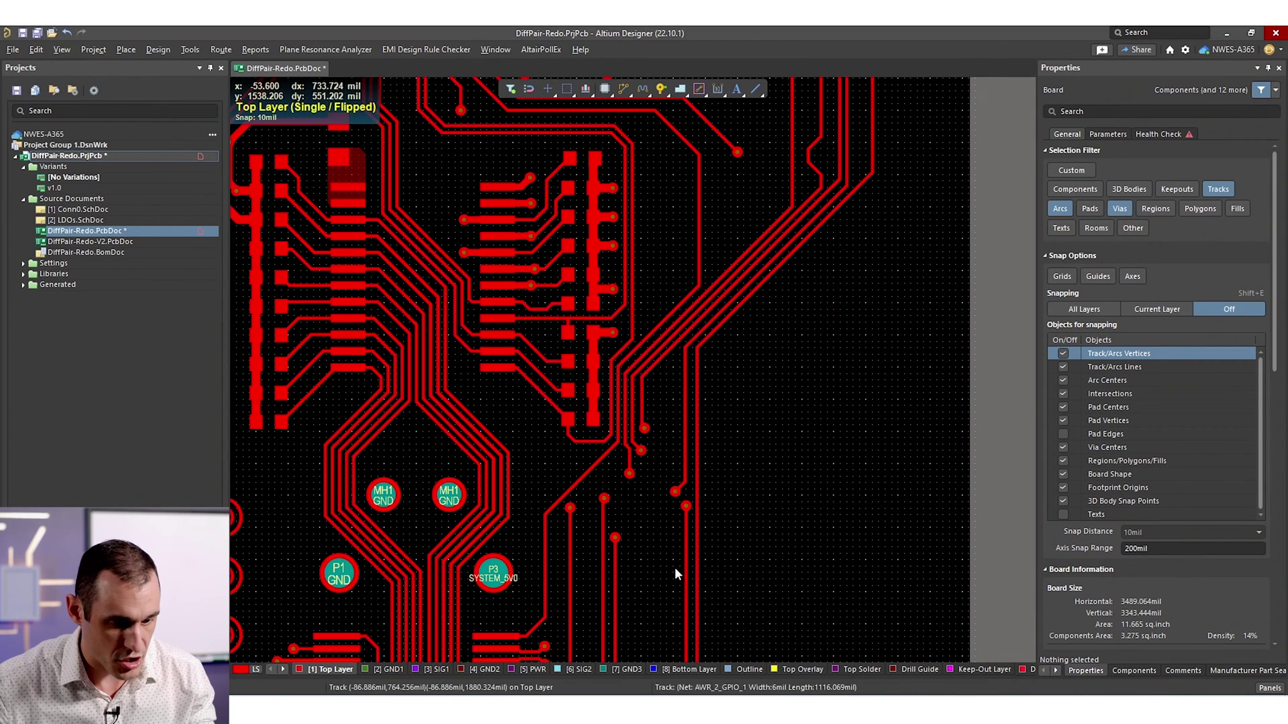
# Step: Zoom in on connector pads 77 and 78 to check the AWR_1_UART_RX and AWR_1_UART_TX traces
pyautogui.moveTo(611, 585); pyautogui.dragTo(594, 353, button='right')
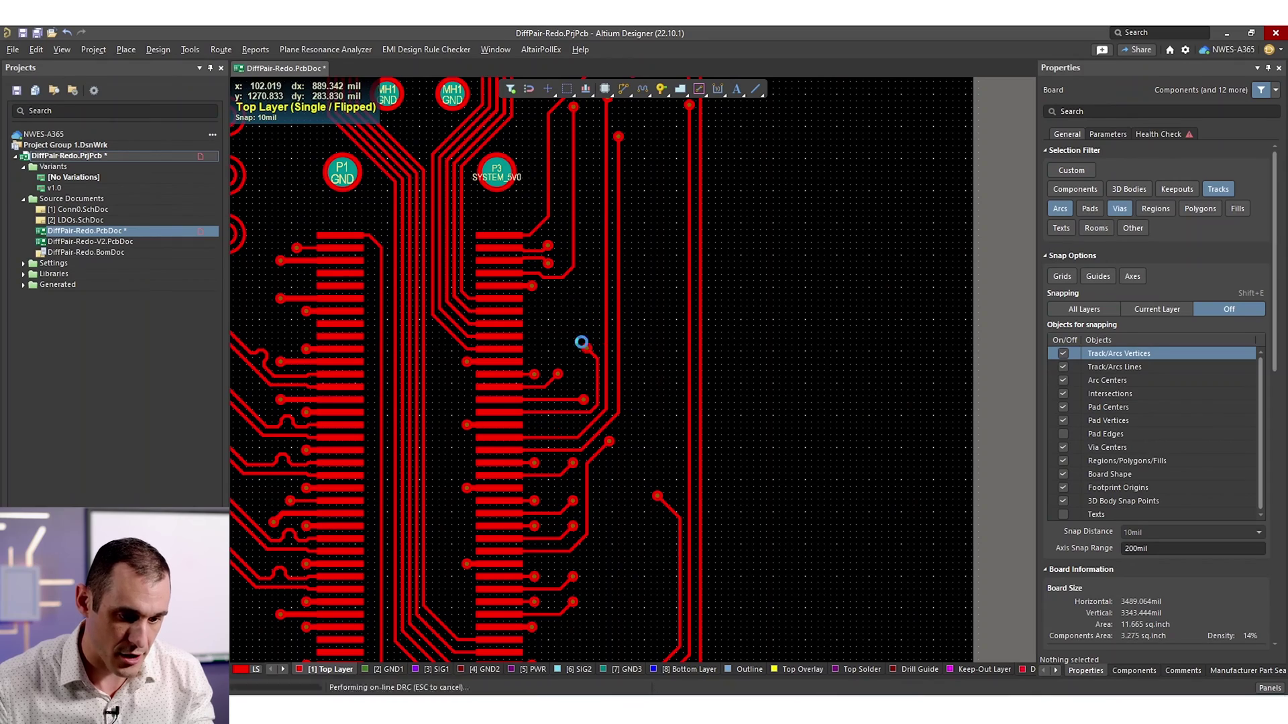
pyautogui.keyDown('ctrl'); pyautogui.scroll(-5, 615, 379); pyautogui.keyUp('ctrl')
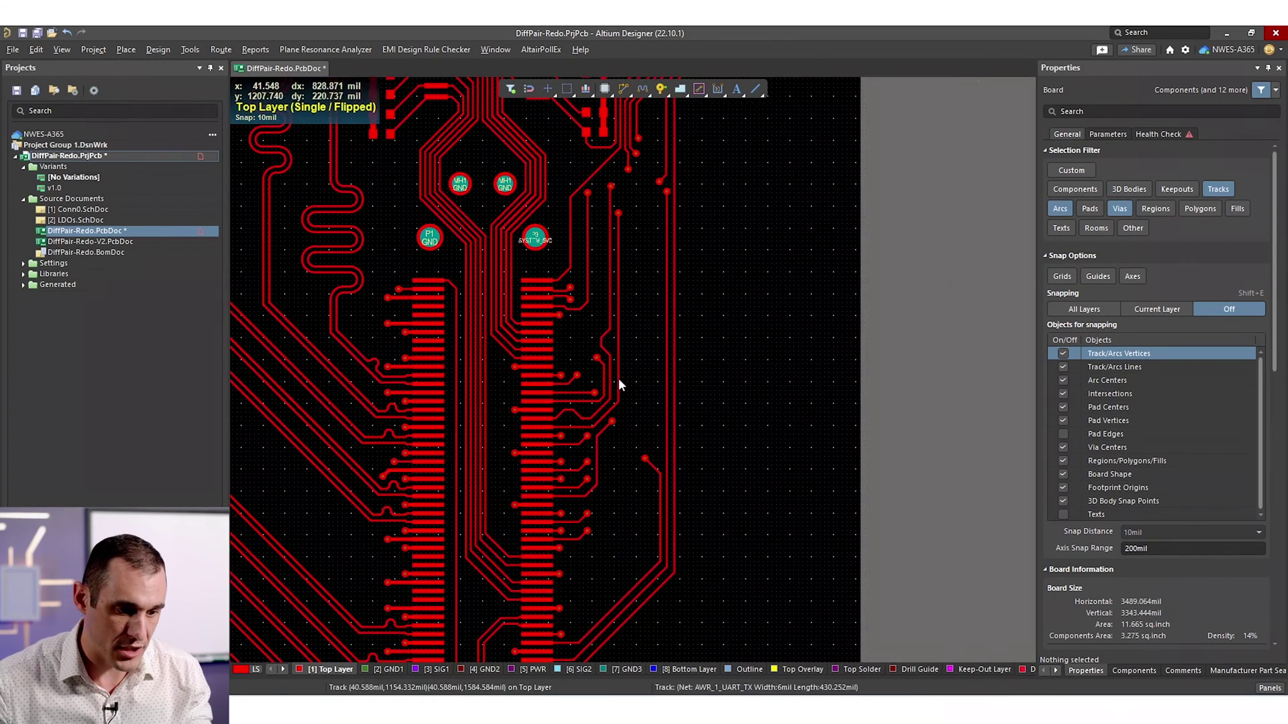
pyautogui.moveTo(595, 478); pyautogui.dragTo(810, 500, button='right')
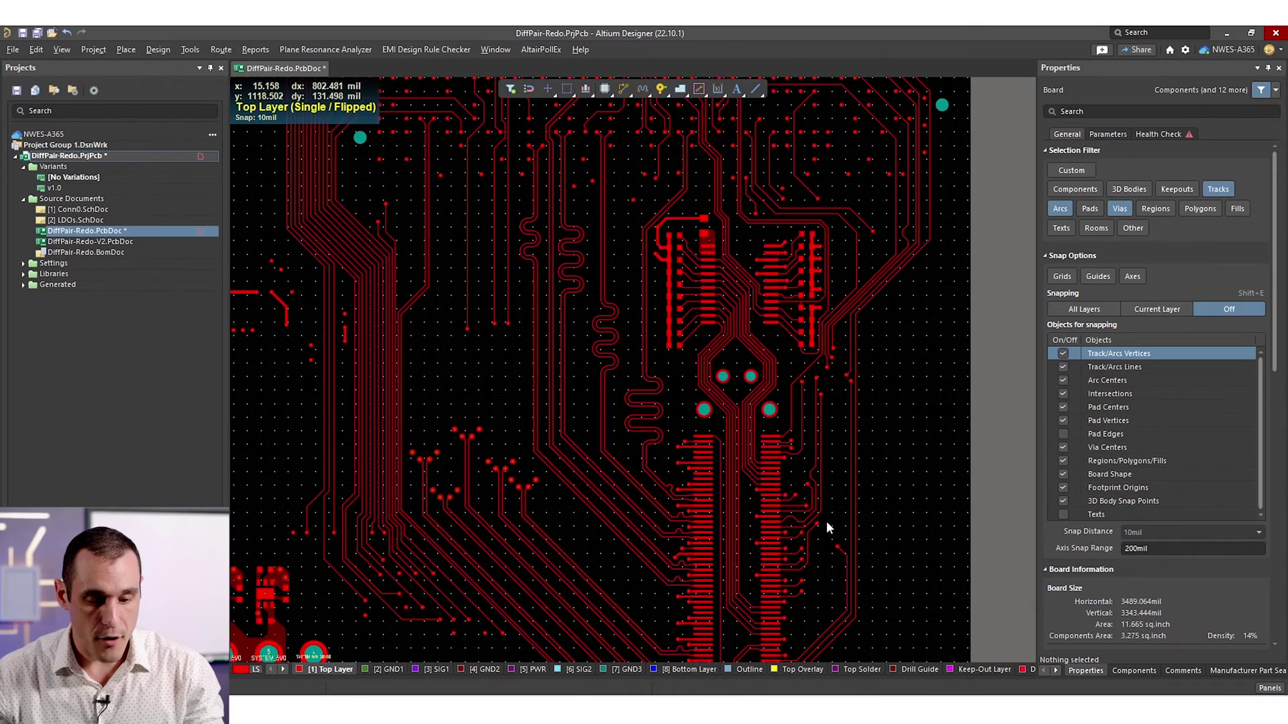
pyautogui.keyDown('ctrl'); pyautogui.scroll(6, 827, 520); pyautogui.keyUp('ctrl')
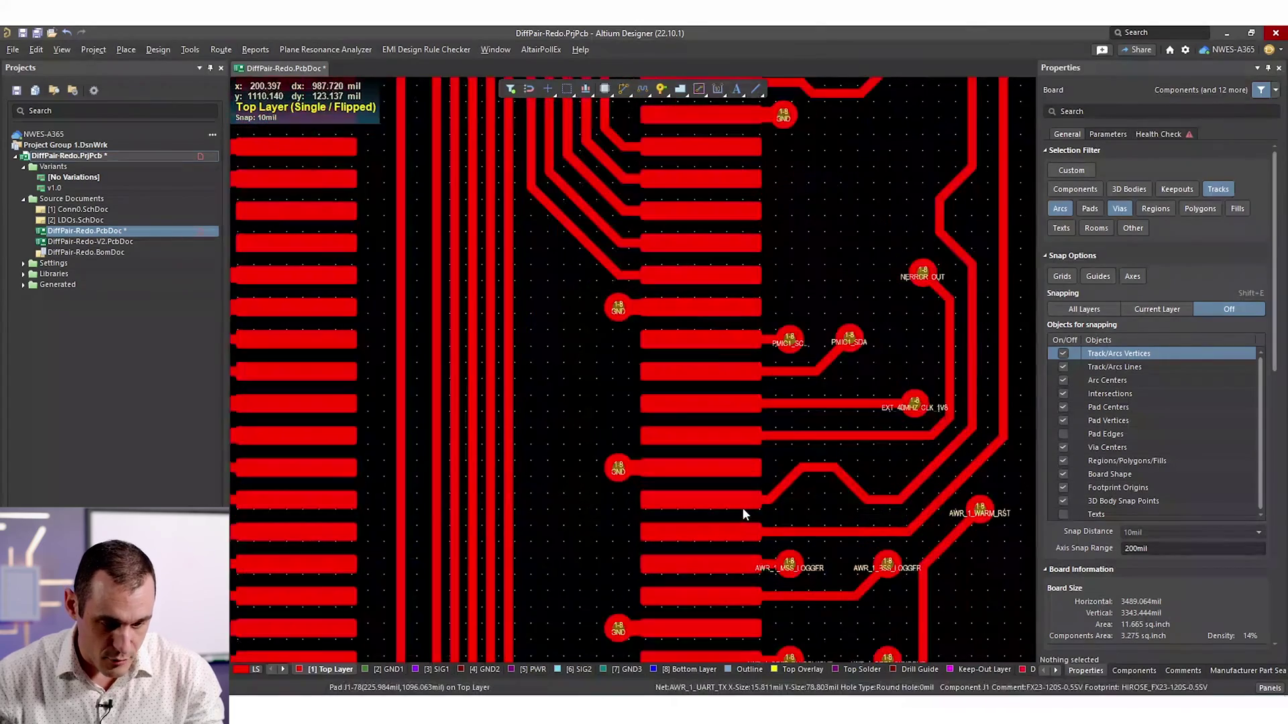
pyautogui.keyDown('ctrl'); pyautogui.scroll(3, 742, 510); pyautogui.keyUp('ctrl')
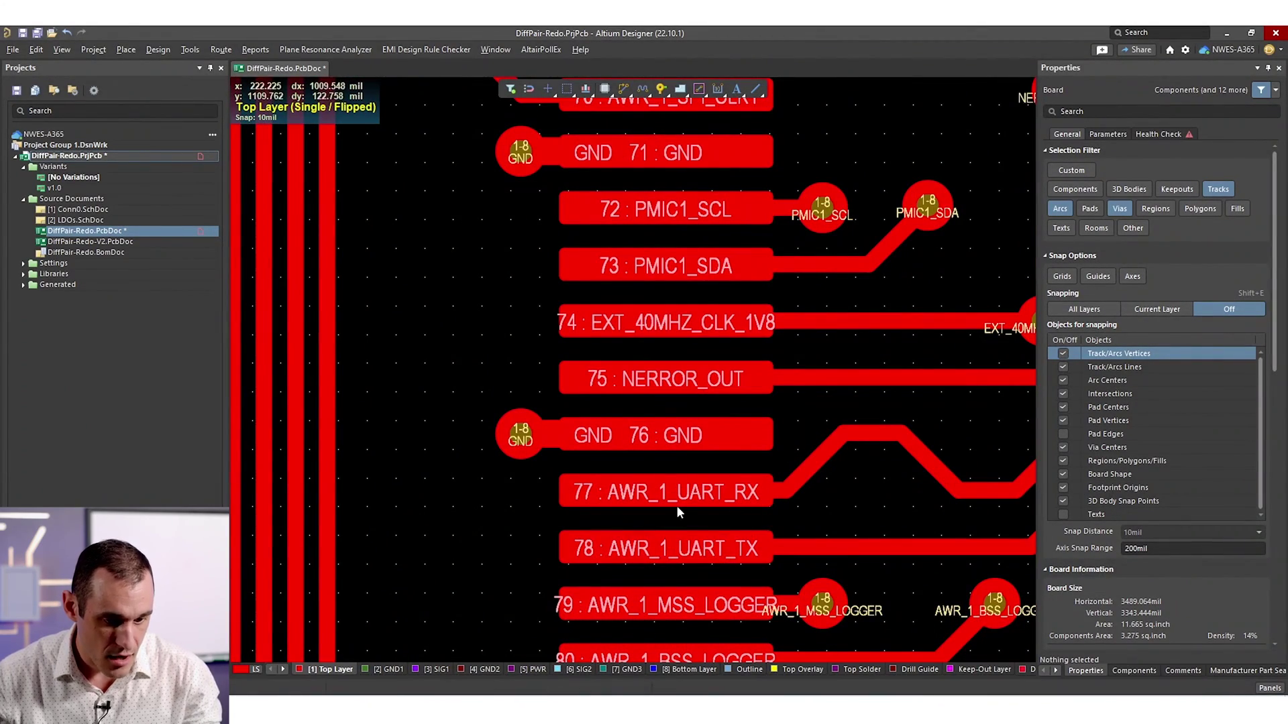
pyautogui.keyDown('ctrl'); pyautogui.scroll(-4, 684, 518); pyautogui.keyUp('ctrl')
# Step: Move AWR_2_UART_RX and AWR_2_UART_TX into UART-MATCH in Design » Classes, giving four UART nets
pyautogui.keyDown('ctrl'); pyautogui.scroll(2, 751, 526); pyautogui.keyUp('ctrl')
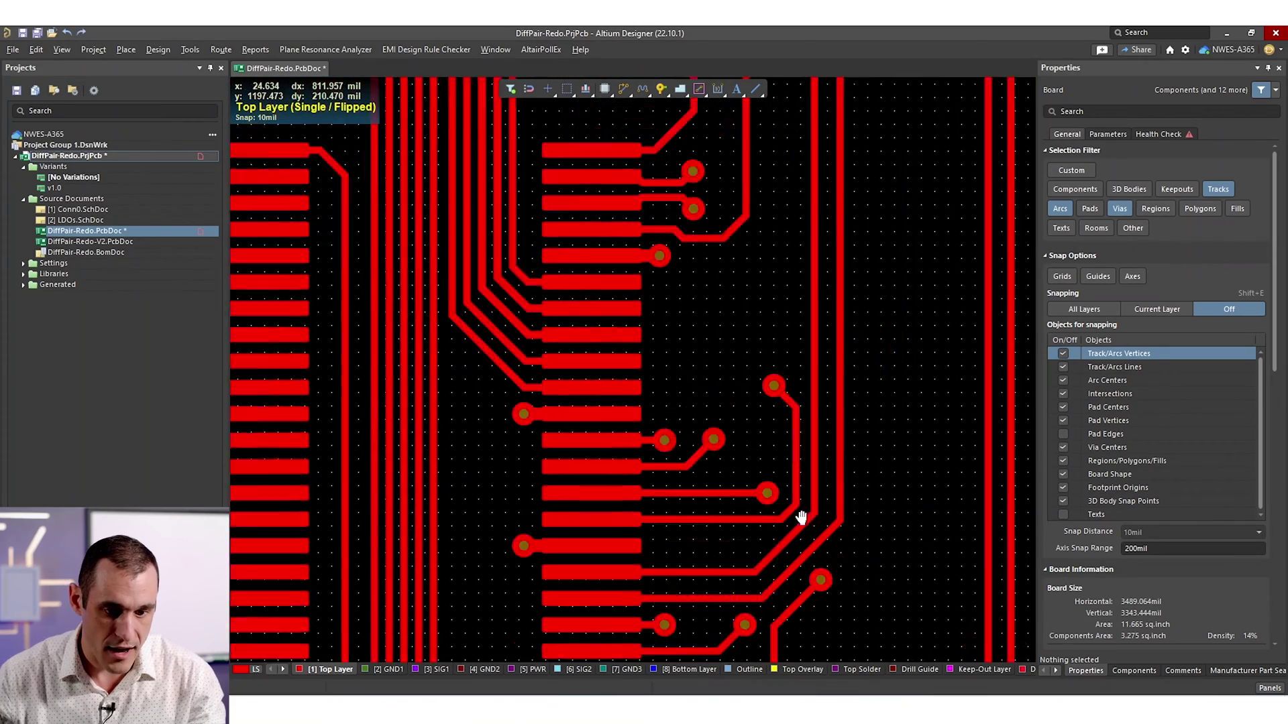
pyautogui.moveTo(802, 518); pyautogui.dragTo(699, 574, button='right')
pyautogui.keyDown('ctrl'); pyautogui.scroll(-3, 699, 574); pyautogui.keyUp('ctrl')
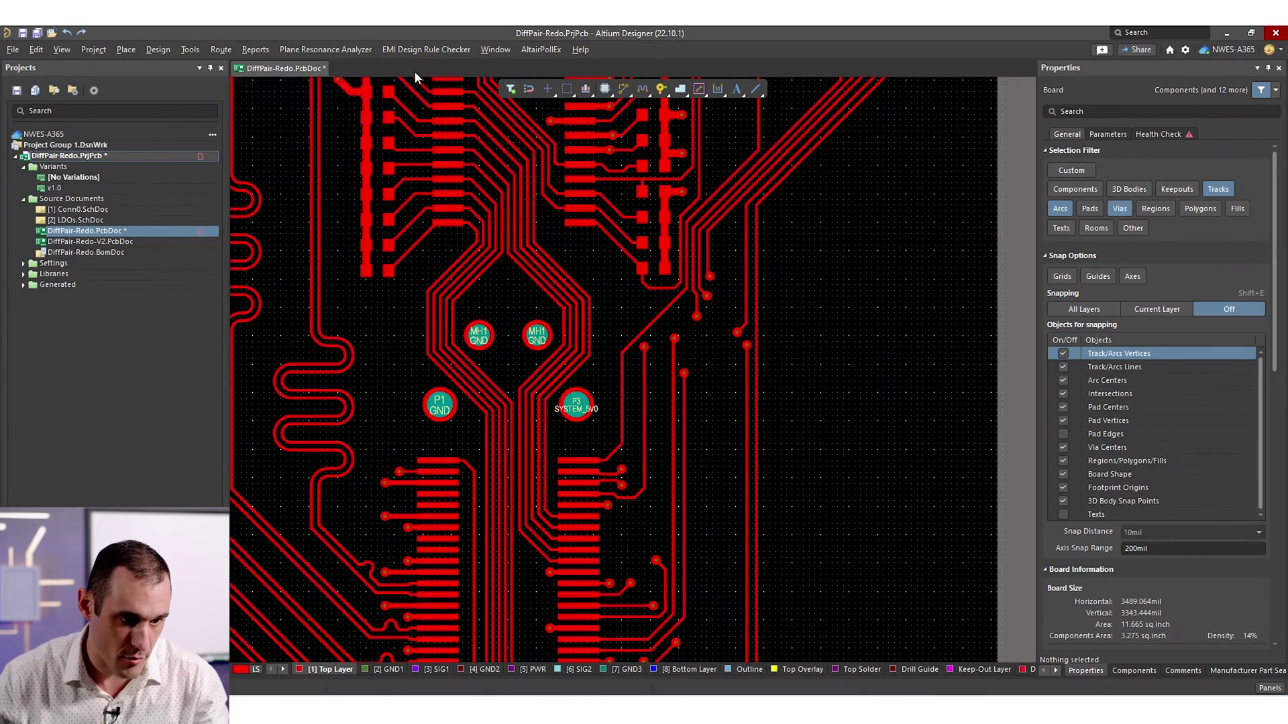
pyautogui.click(158, 49)
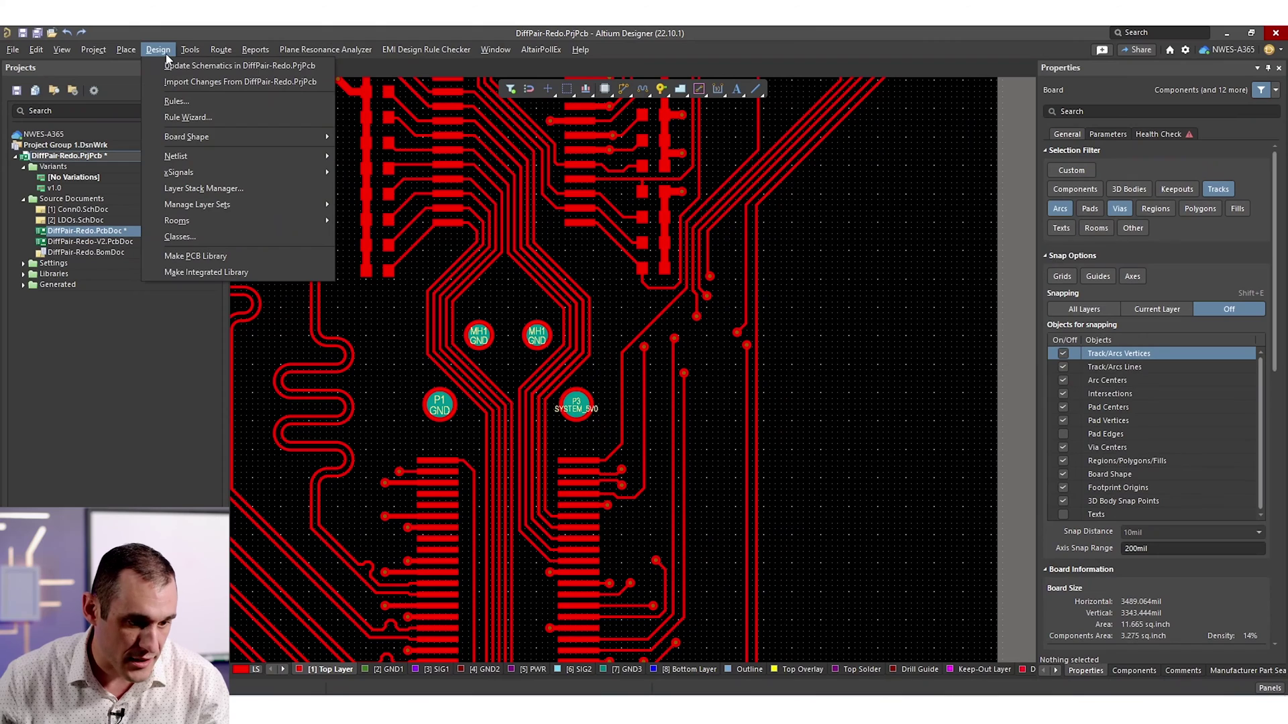
pyautogui.press('c')
pyautogui.click(501, 352)
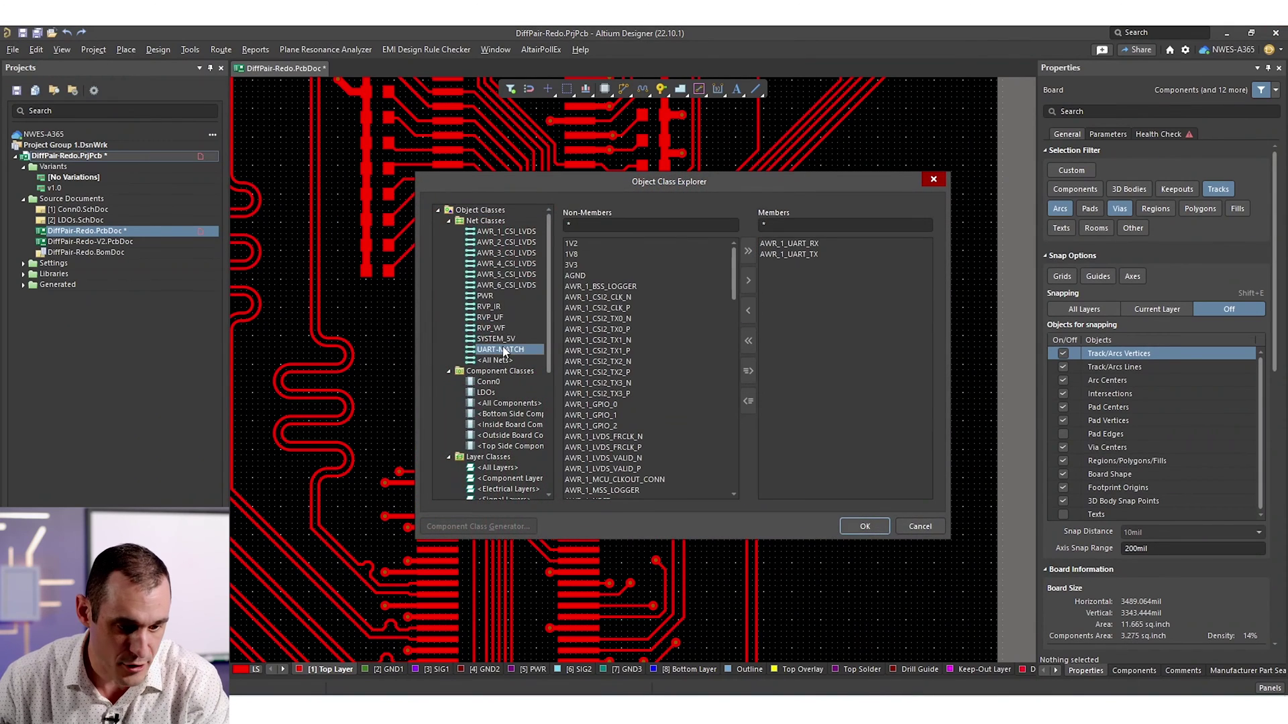
pyautogui.moveTo(730, 277); pyautogui.dragTo(740, 409)
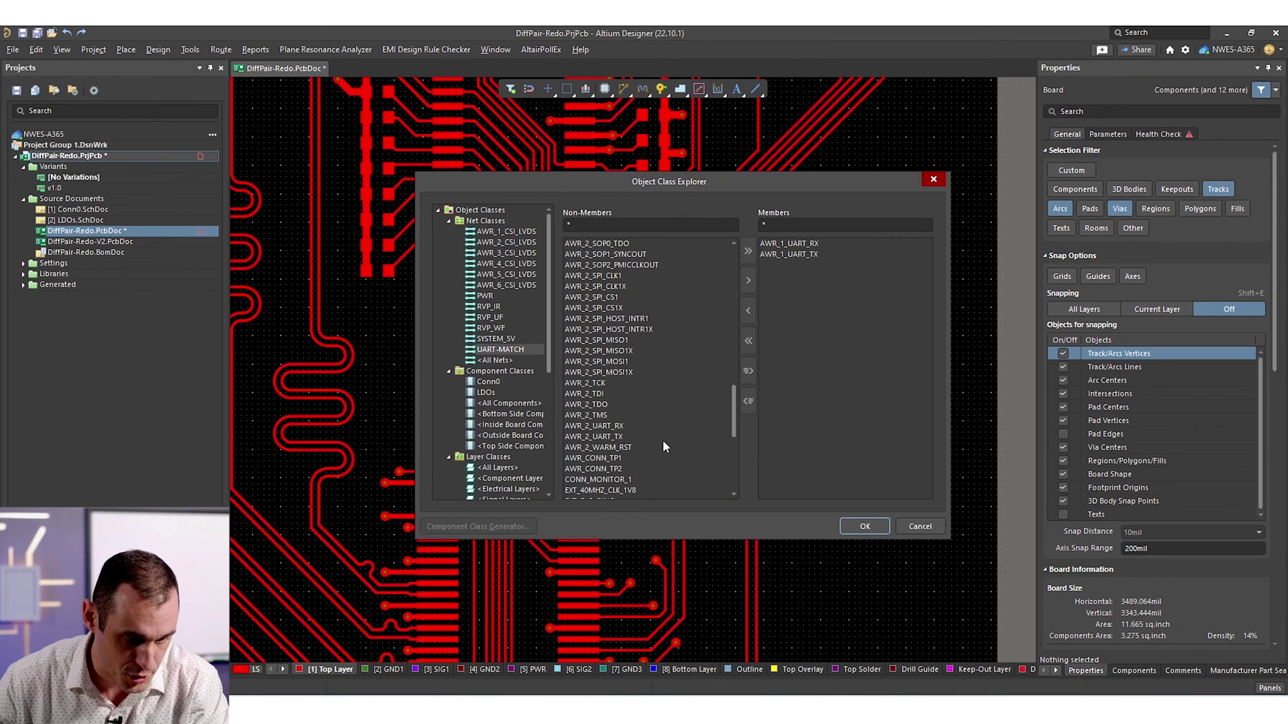
pyautogui.click(609, 427)
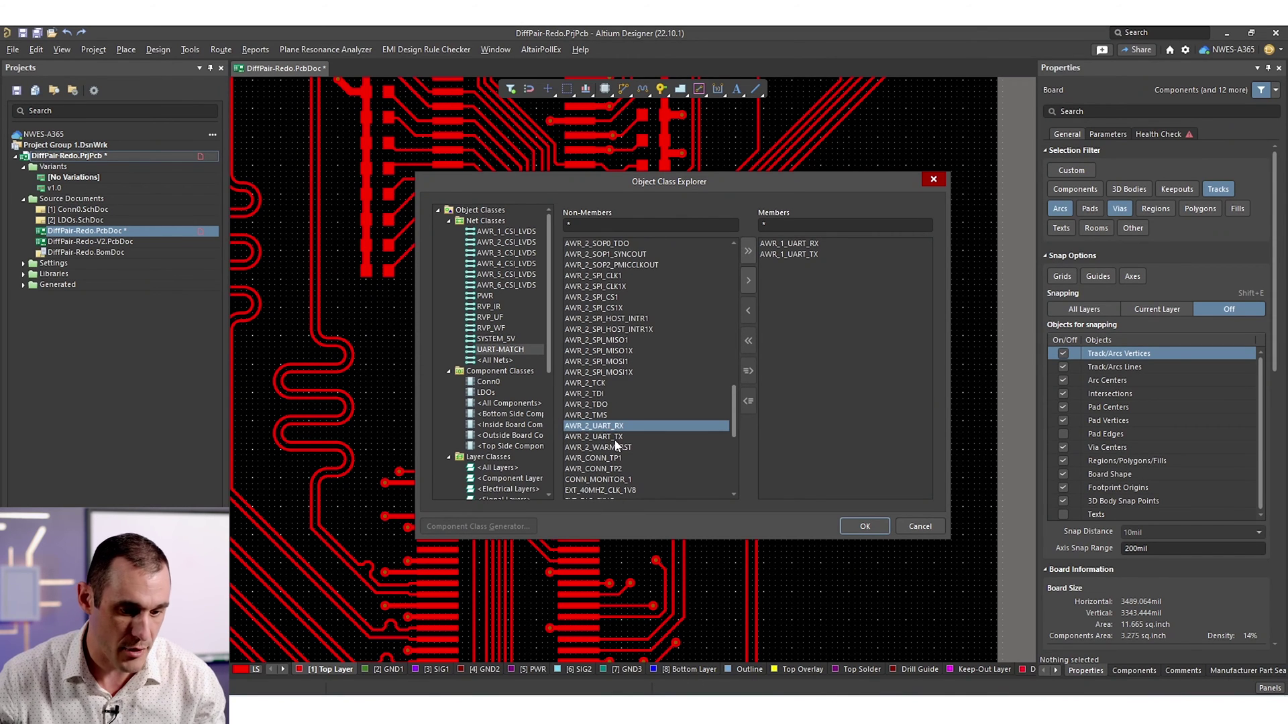
pyautogui.keyDown('shift'); pyautogui.click(615, 438); pyautogui.keyUp('shift')
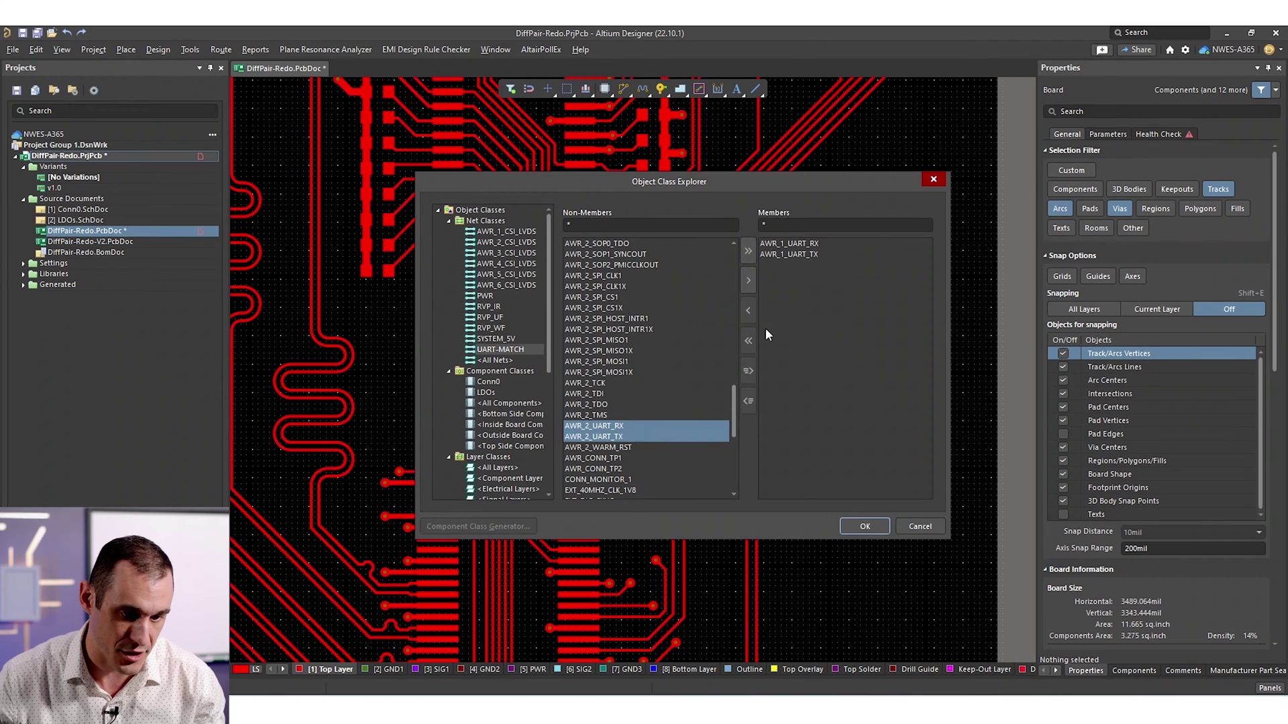
pyautogui.click(748, 279)
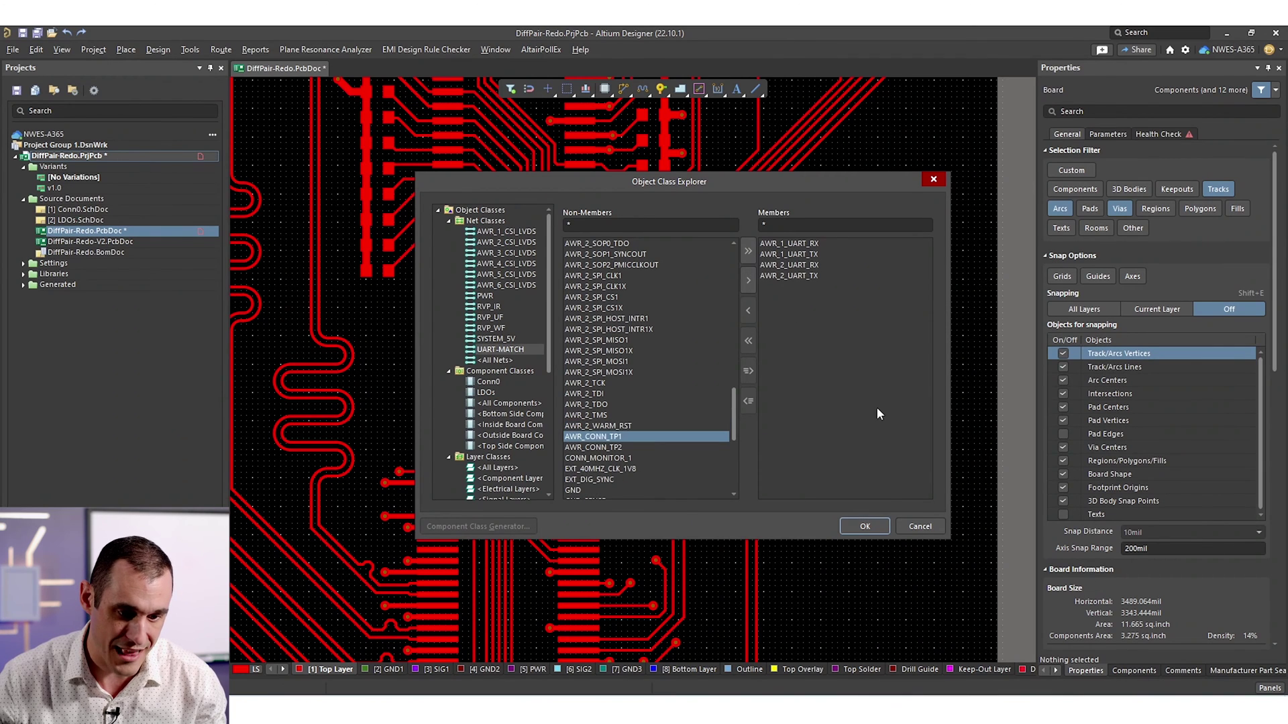
pyautogui.click(870, 526)
pyautogui.click(190, 49)
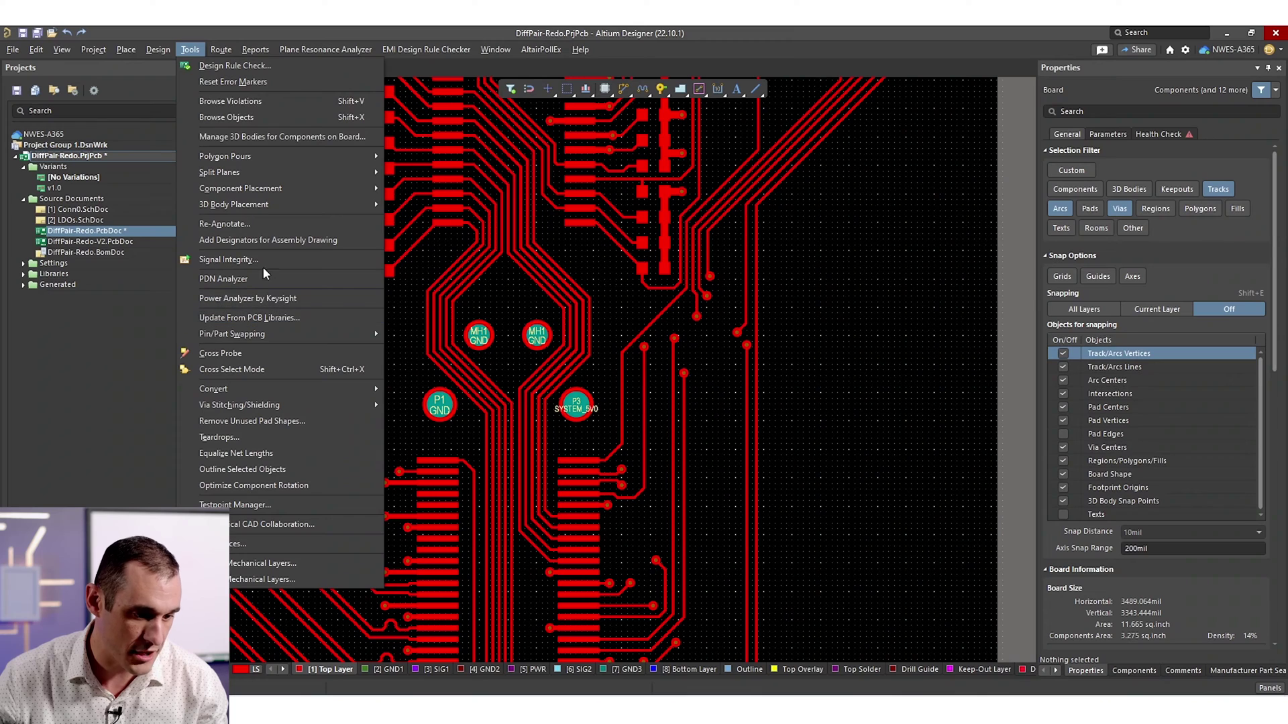
# Step: Run Equalize Net Lengths with 45 Degrees style, 20mil amplitude and 20mil gap, dismissing the DRC prompt
pyautogui.click(284, 454)
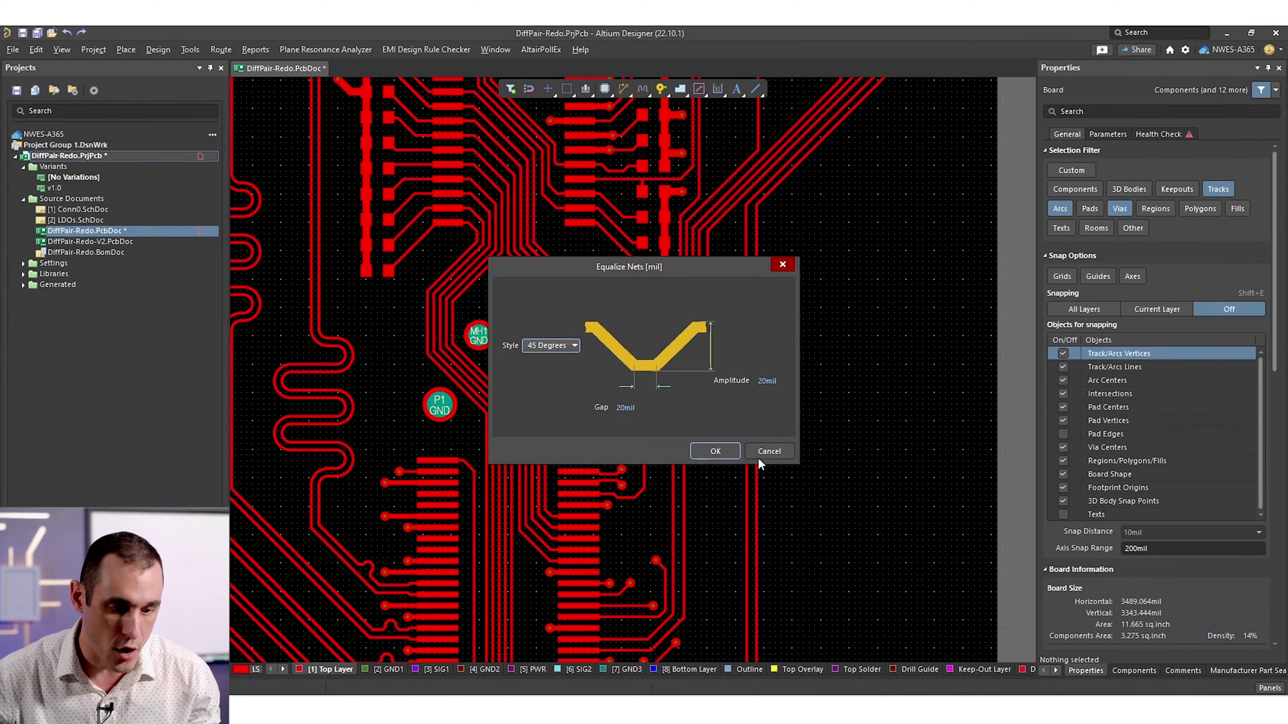
pyautogui.click(715, 452)
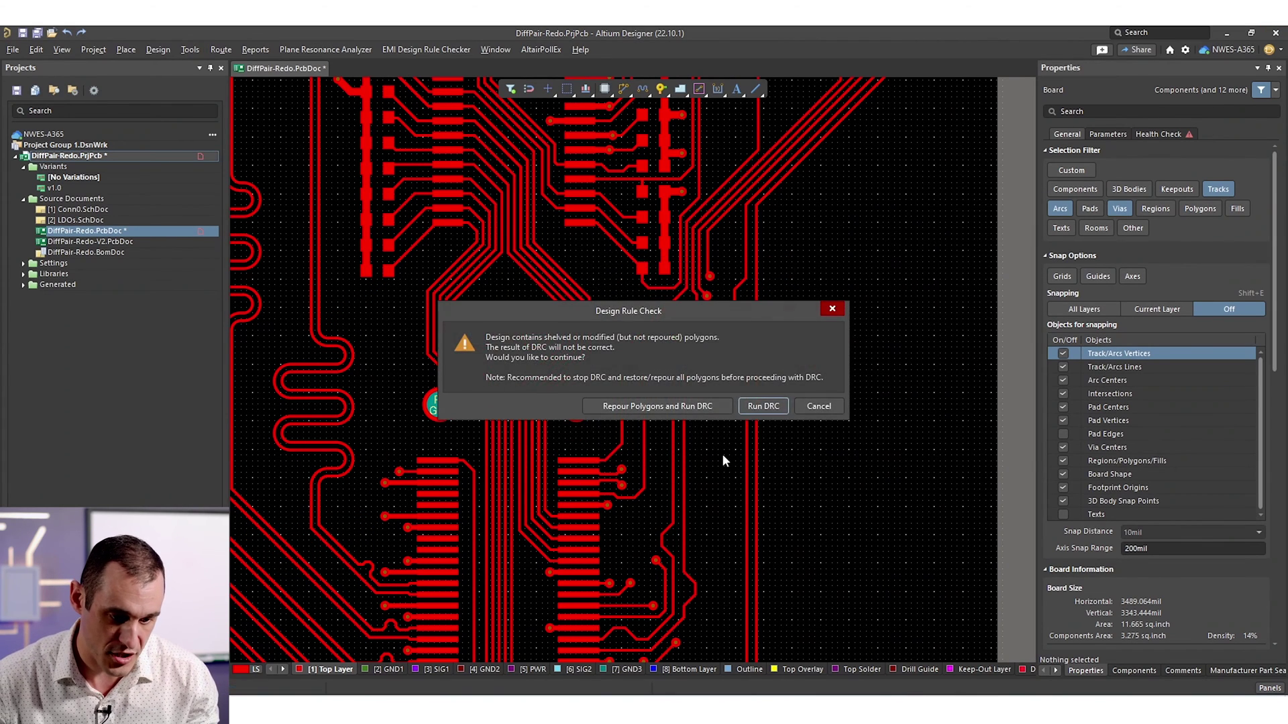
pyautogui.click(811, 407)
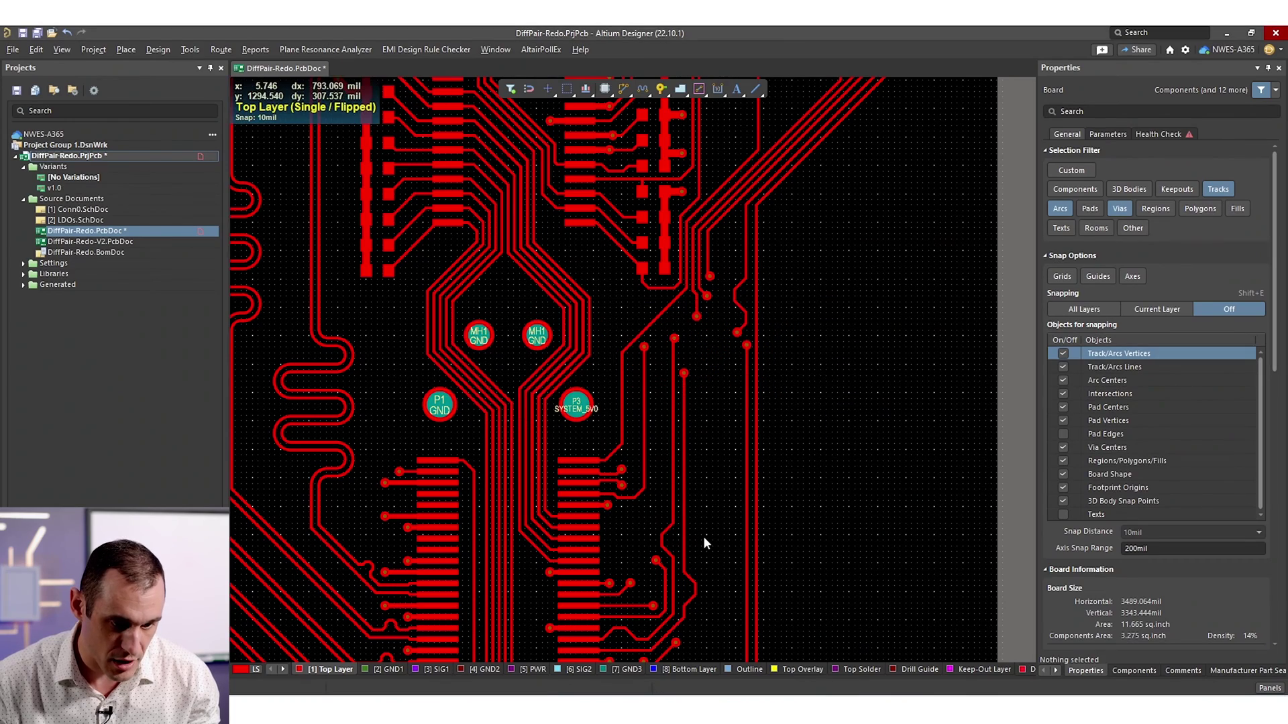
pyautogui.keyDown('ctrl'); pyautogui.scroll(-2, 703, 541); pyautogui.keyUp('ctrl')
pyautogui.keyDown('ctrl'); pyautogui.scroll(-1, 702, 543); pyautogui.keyUp('ctrl')
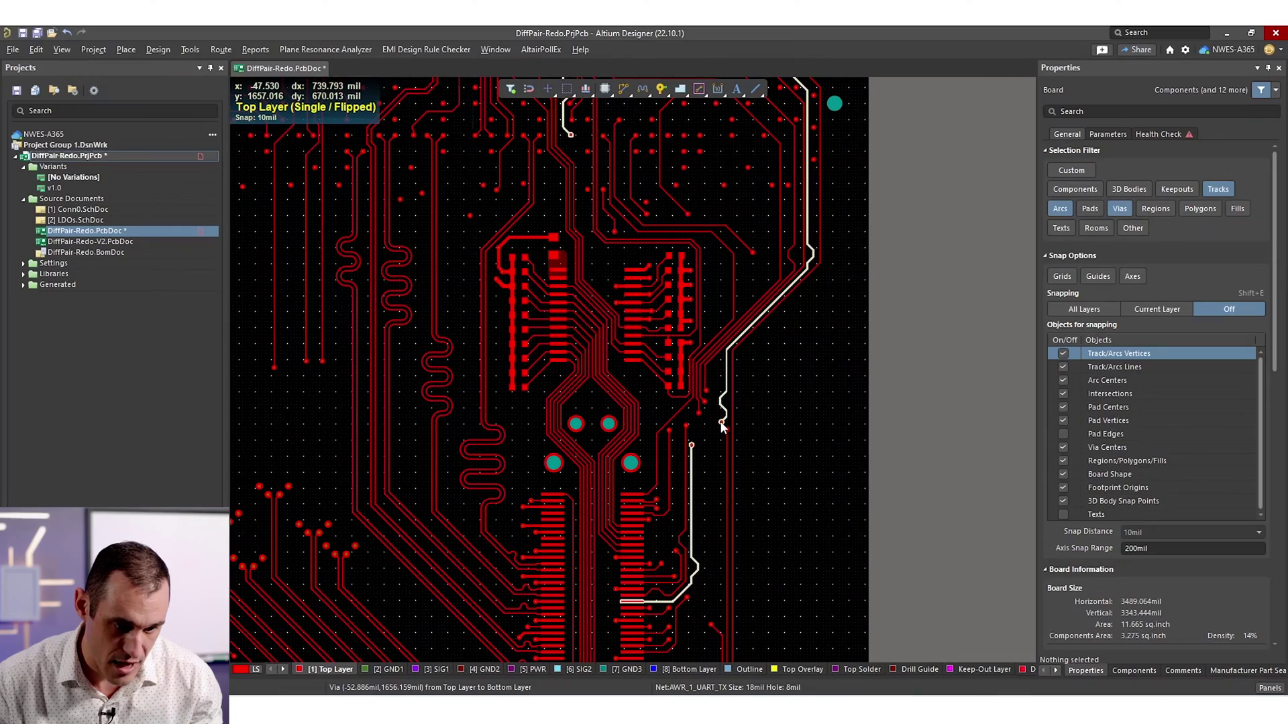
pyautogui.keyDown('ctrl'); pyautogui.scroll(1, 722, 421); pyautogui.keyUp('ctrl')
pyautogui.scroll(-3, 722, 613)
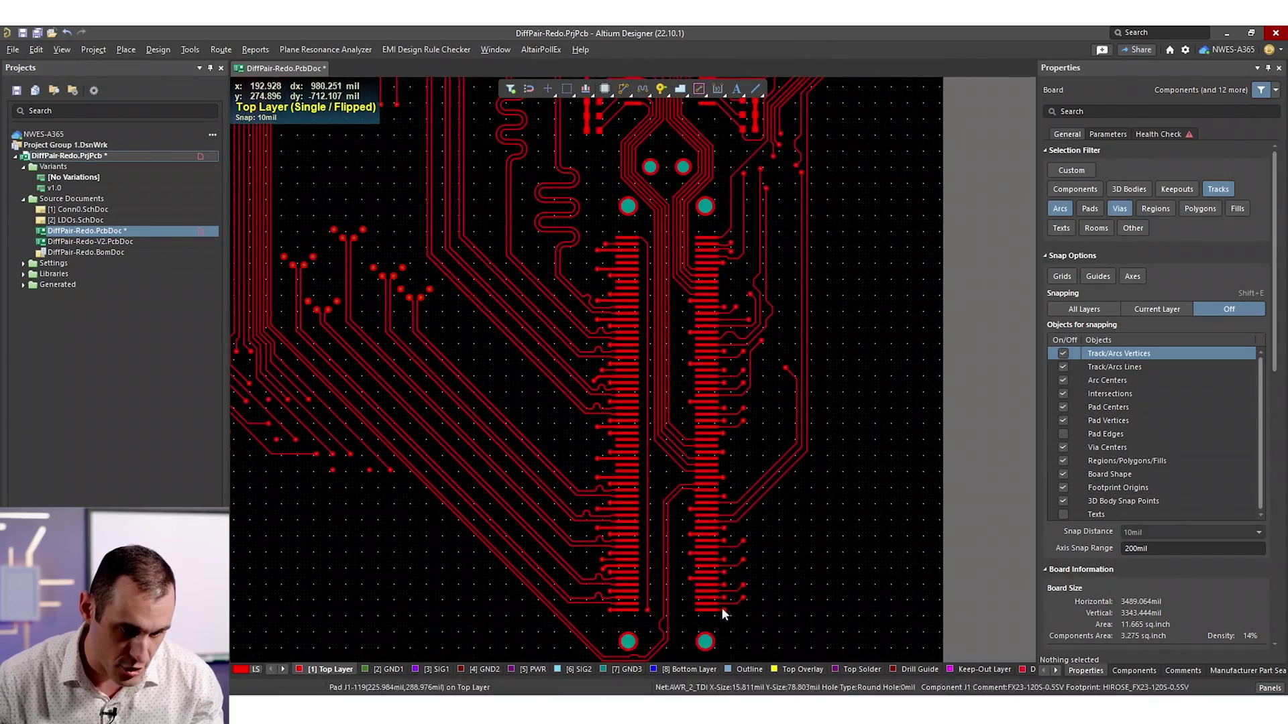
pyautogui.scroll(-1, 698, 497)
pyautogui.keyDown('ctrl'); pyautogui.scroll(6, 697, 497); pyautogui.keyUp('ctrl')
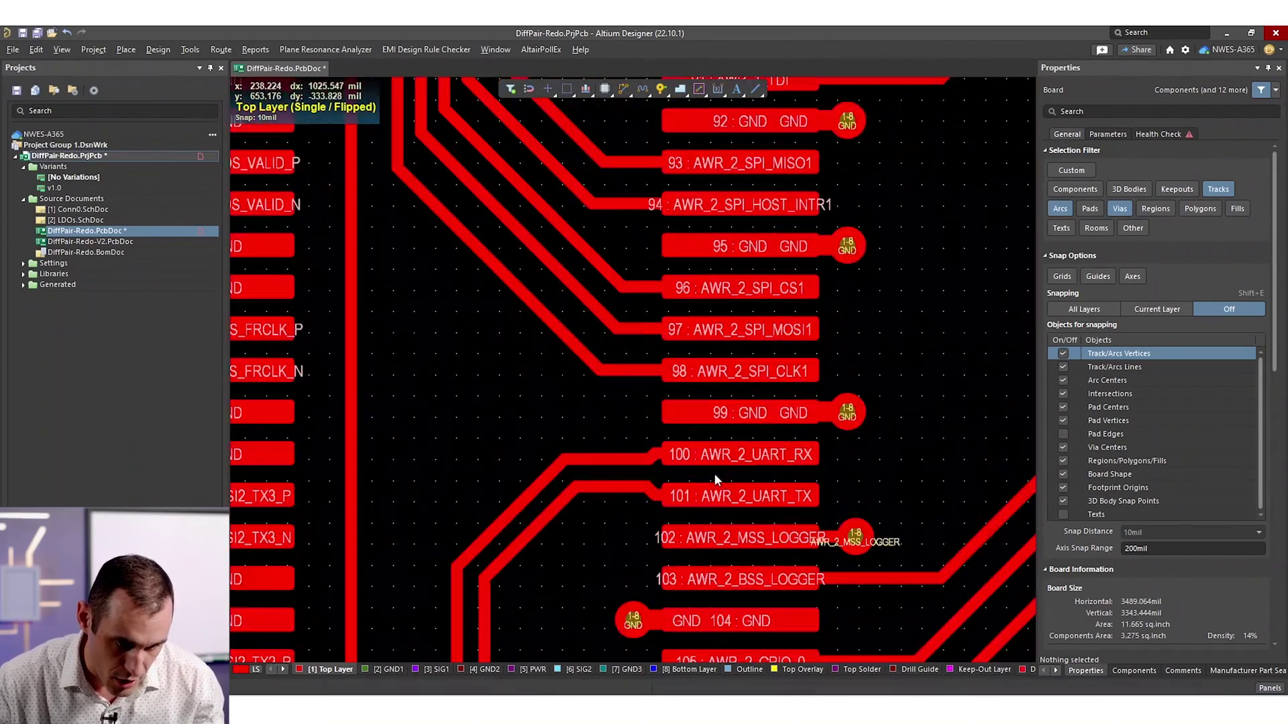
pyautogui.keyDown('ctrl'); pyautogui.scroll(-6, 569, 578); pyautogui.keyUp('ctrl')
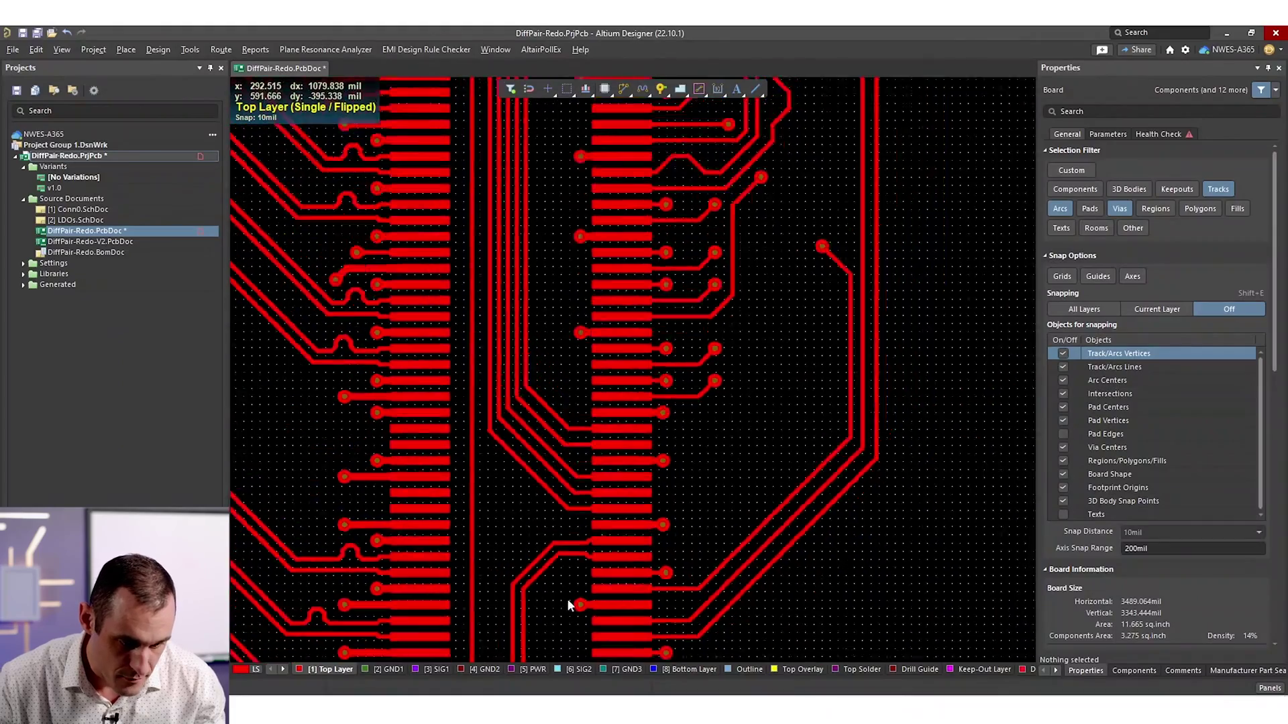
pyautogui.keyDown('ctrl'); pyautogui.scroll(-3, 805, 424); pyautogui.keyUp('ctrl')
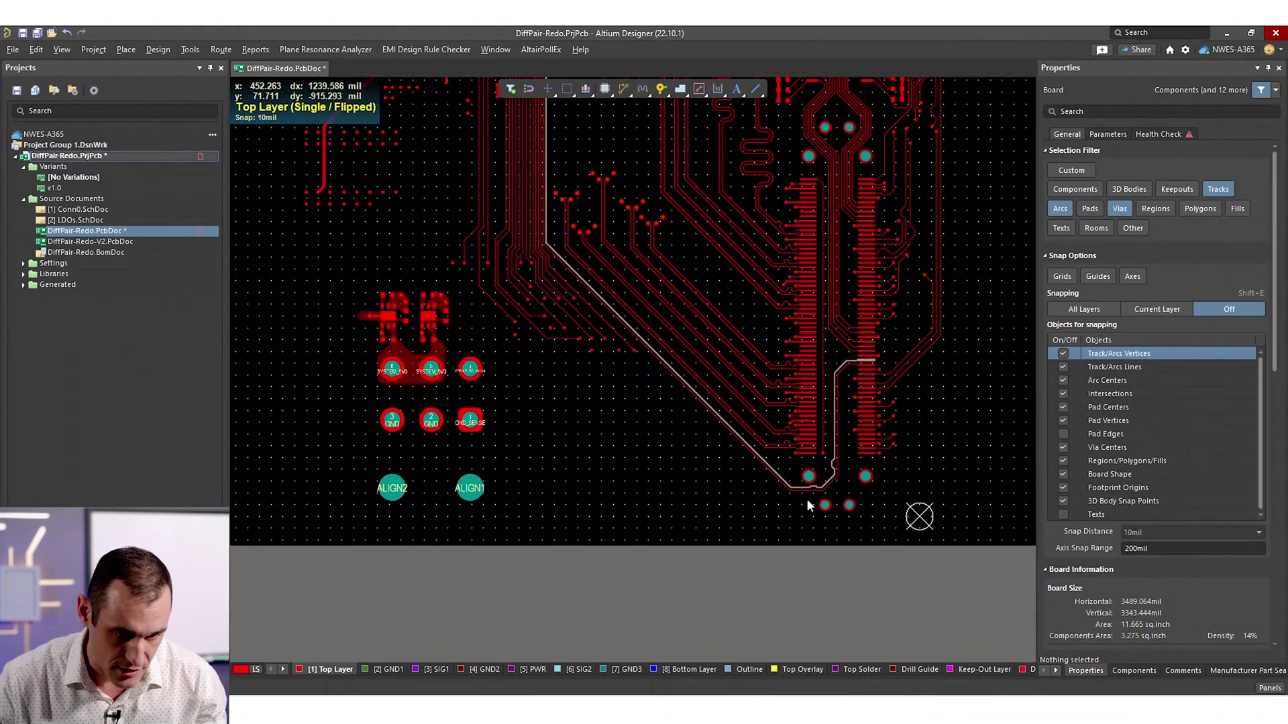
pyautogui.scroll(5, 568, 298)
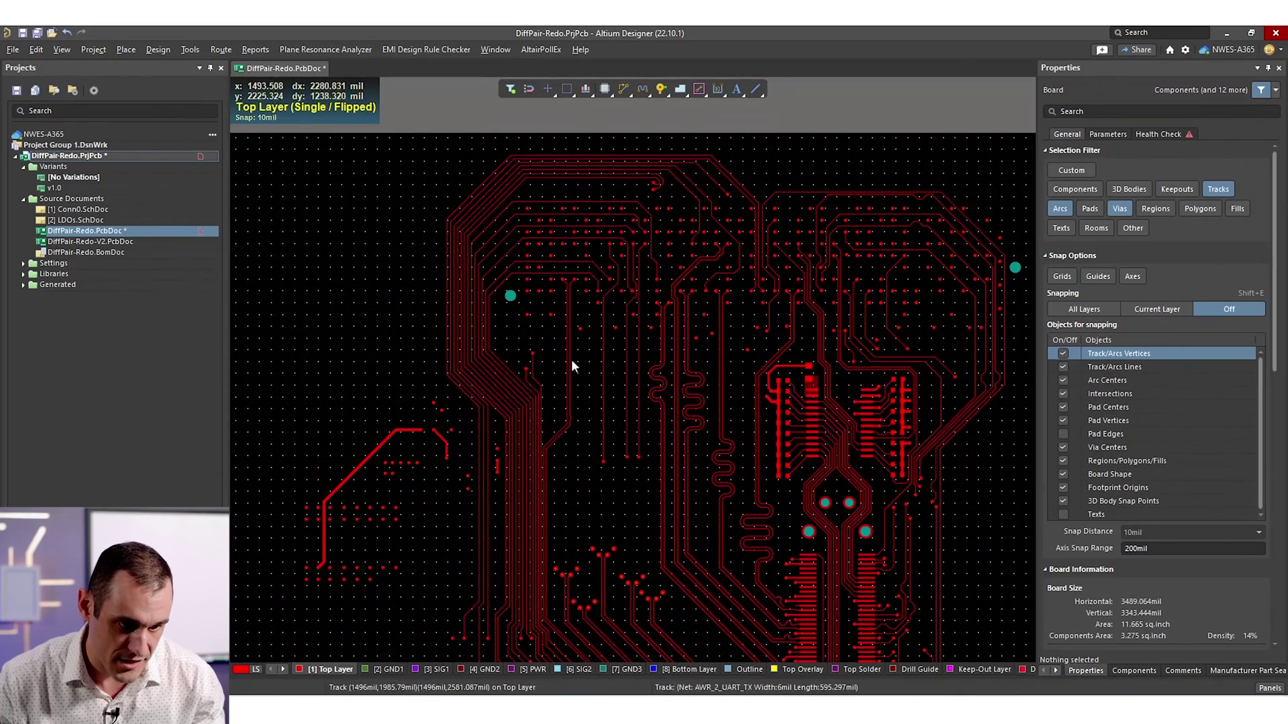
pyautogui.scroll(-5, 576, 432)
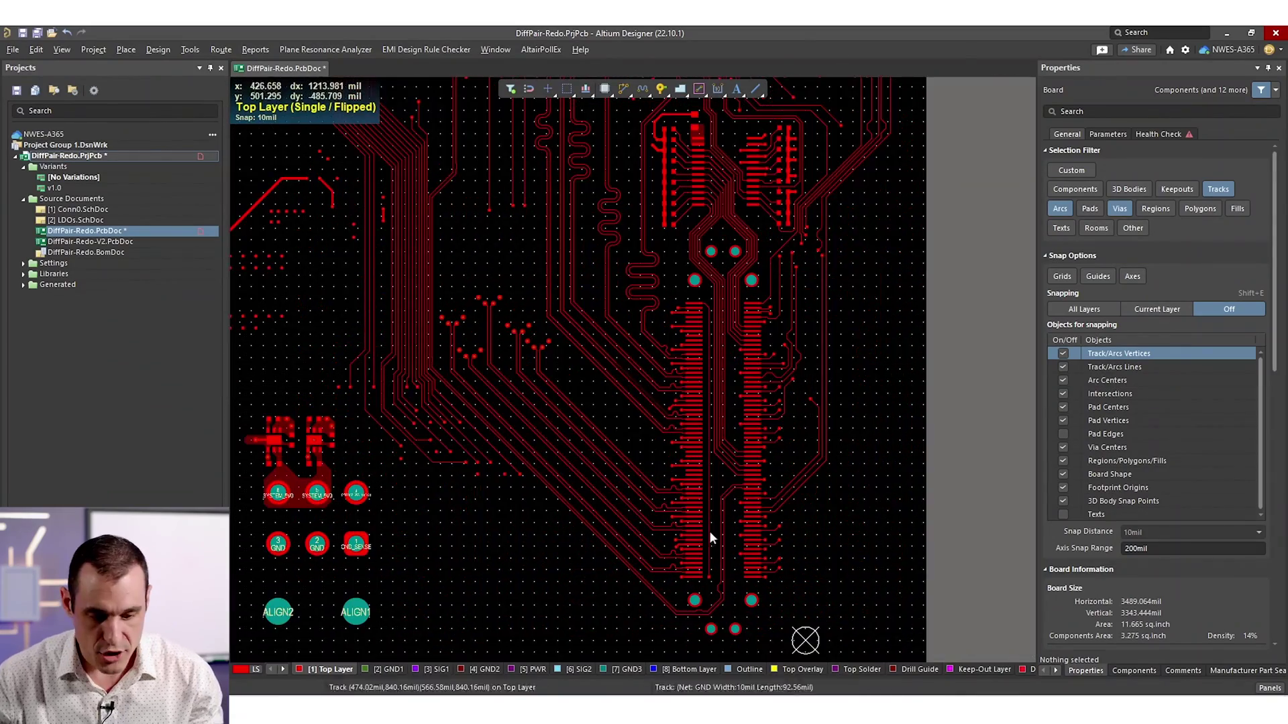
pyautogui.keyDown('ctrl'); pyautogui.scroll(2, 726, 594); pyautogui.keyUp('ctrl')
pyautogui.keyDown('ctrl'); pyautogui.scroll(3, 726, 589); pyautogui.keyUp('ctrl')
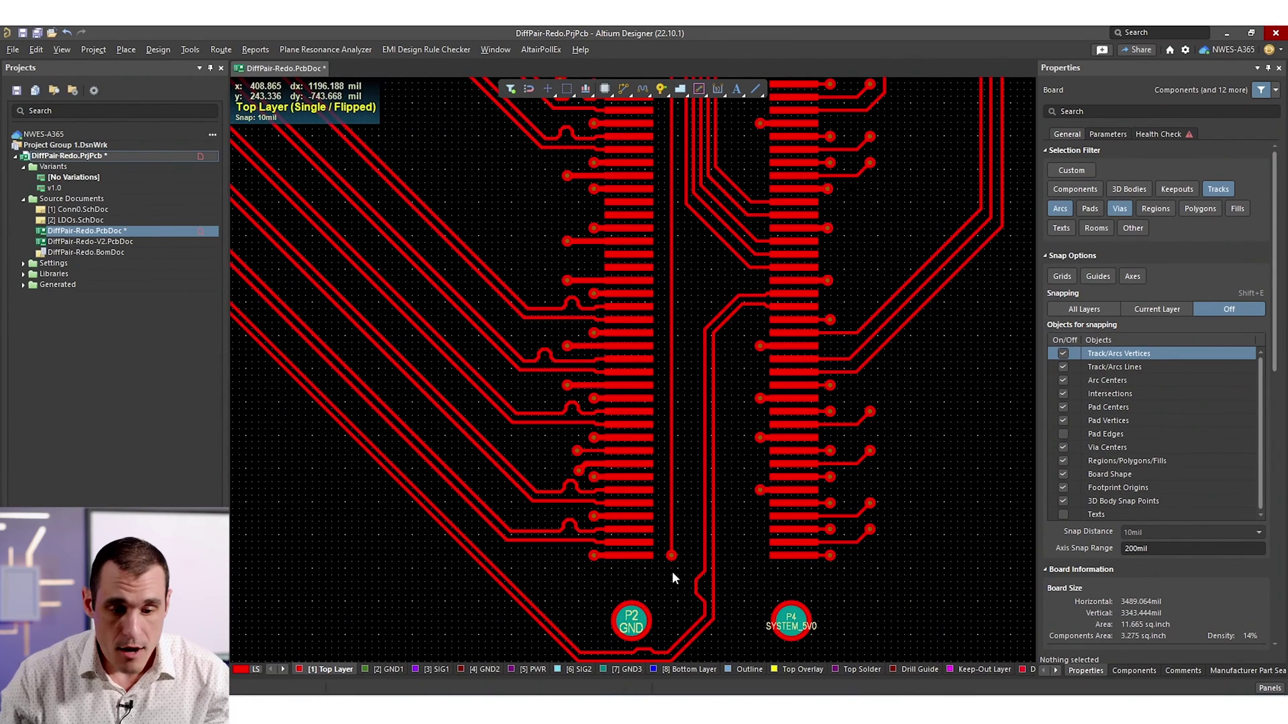
pyautogui.moveTo(632, 517); pyautogui.dragTo(605, 545, button='right')
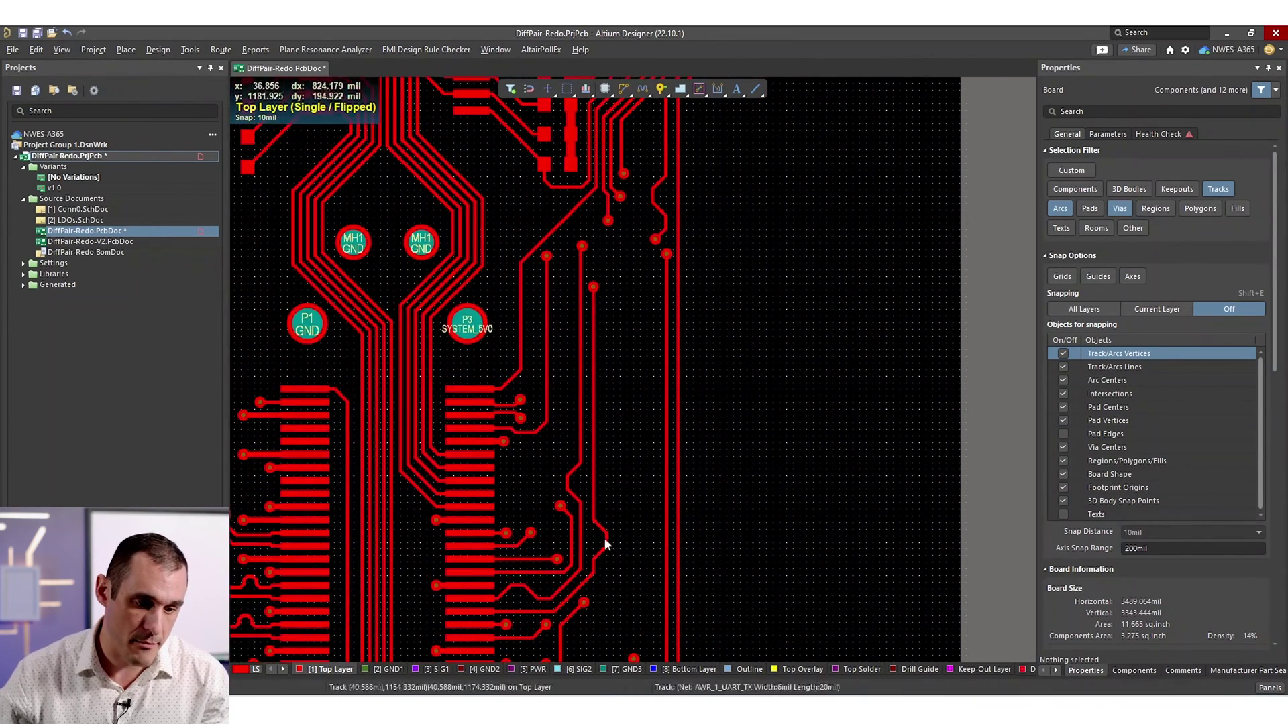
pyautogui.moveTo(706, 400); pyautogui.dragTo(698, 592, button='right')
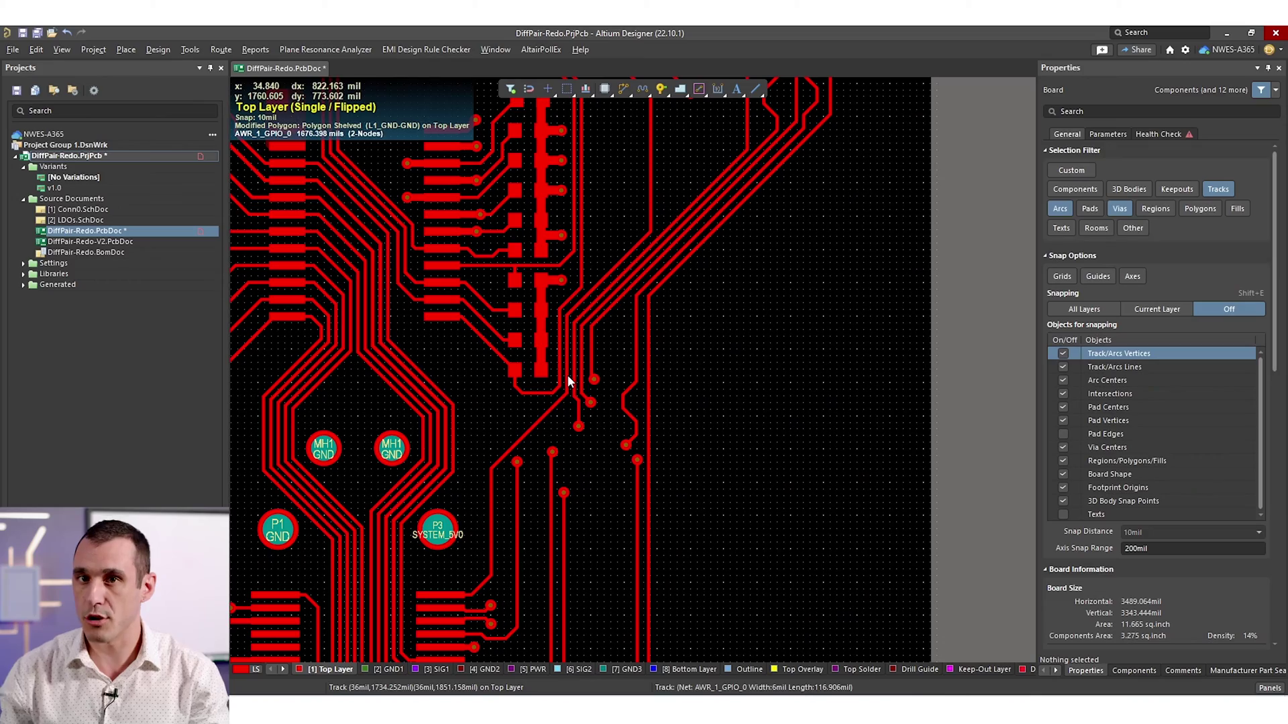
pyautogui.moveTo(762, 180); pyautogui.dragTo(746, 343, button='right')
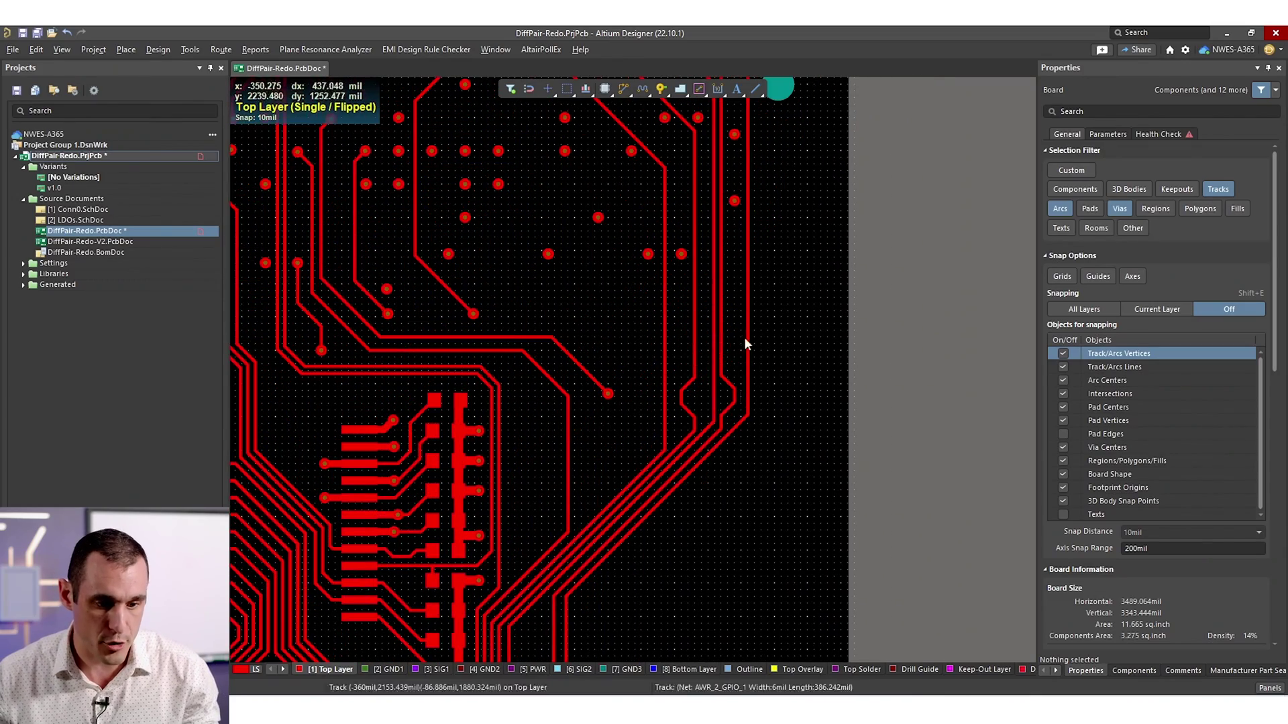
pyautogui.moveTo(532, 575); pyautogui.dragTo(788, 195, button='right')
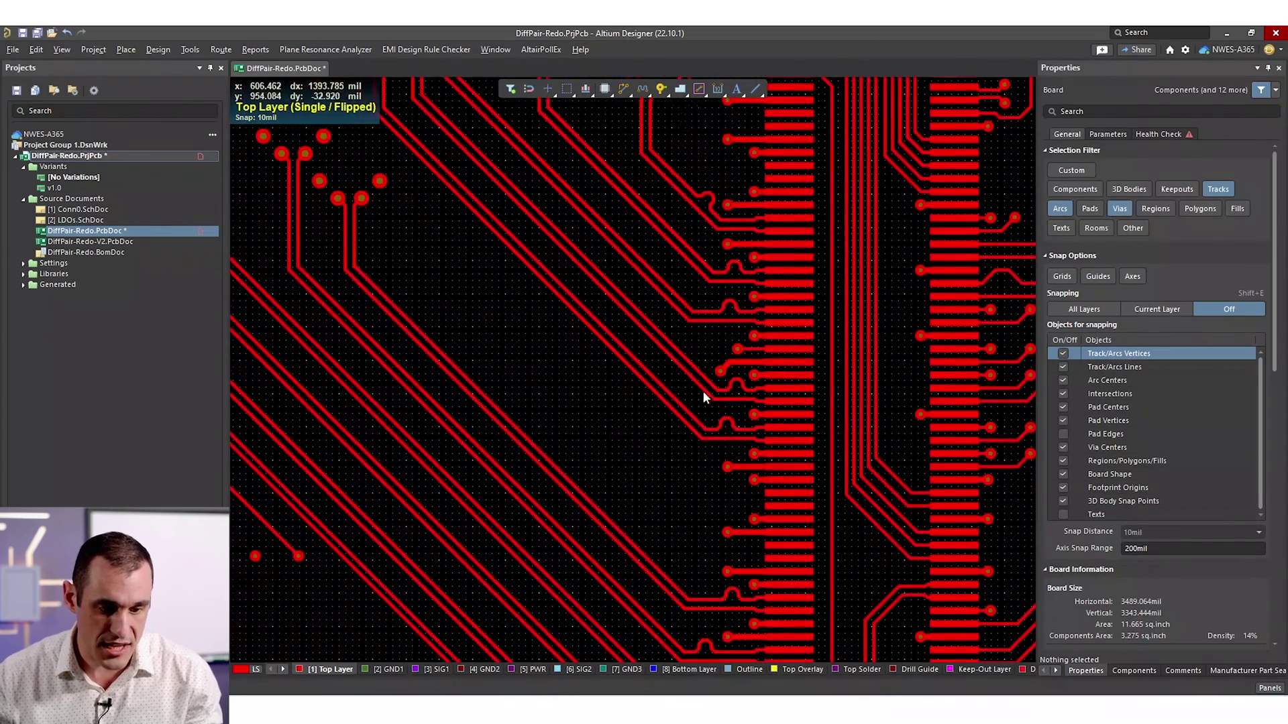
pyautogui.keyDown('ctrl'); pyautogui.scroll(4, 704, 396); pyautogui.keyUp('ctrl')
pyautogui.scroll(3, 724, 446)
pyautogui.keyDown('shift'); pyautogui.hscroll(1, 770, 385); pyautogui.keyUp('shift')
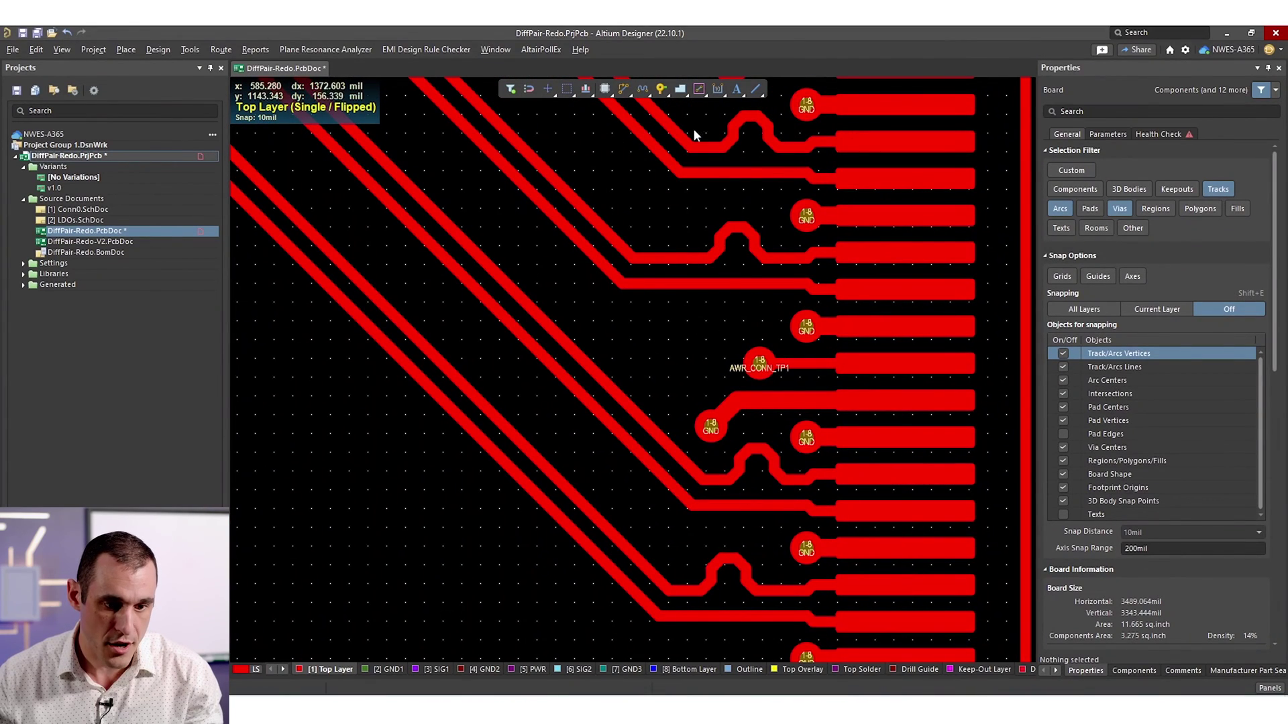
pyautogui.scroll(-1, 567, 530)
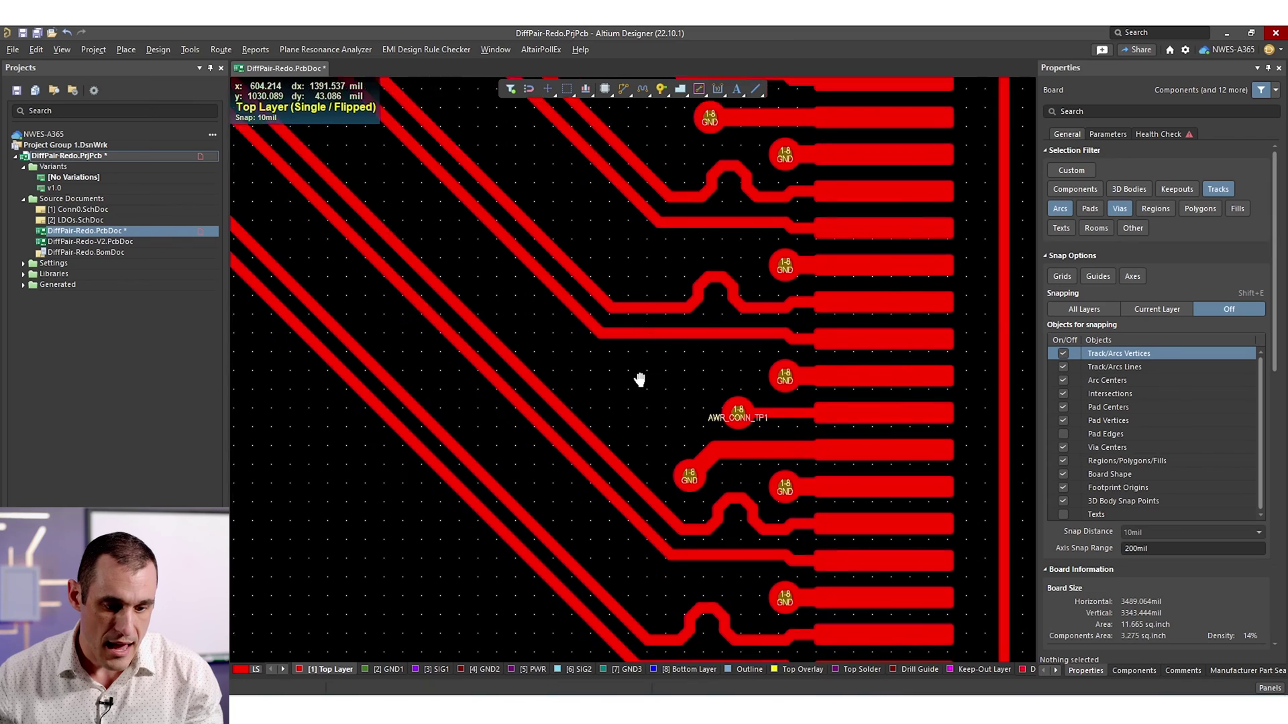
pyautogui.keyDown('shift'); pyautogui.hscroll(1, 644, 376); pyautogui.keyUp('shift')
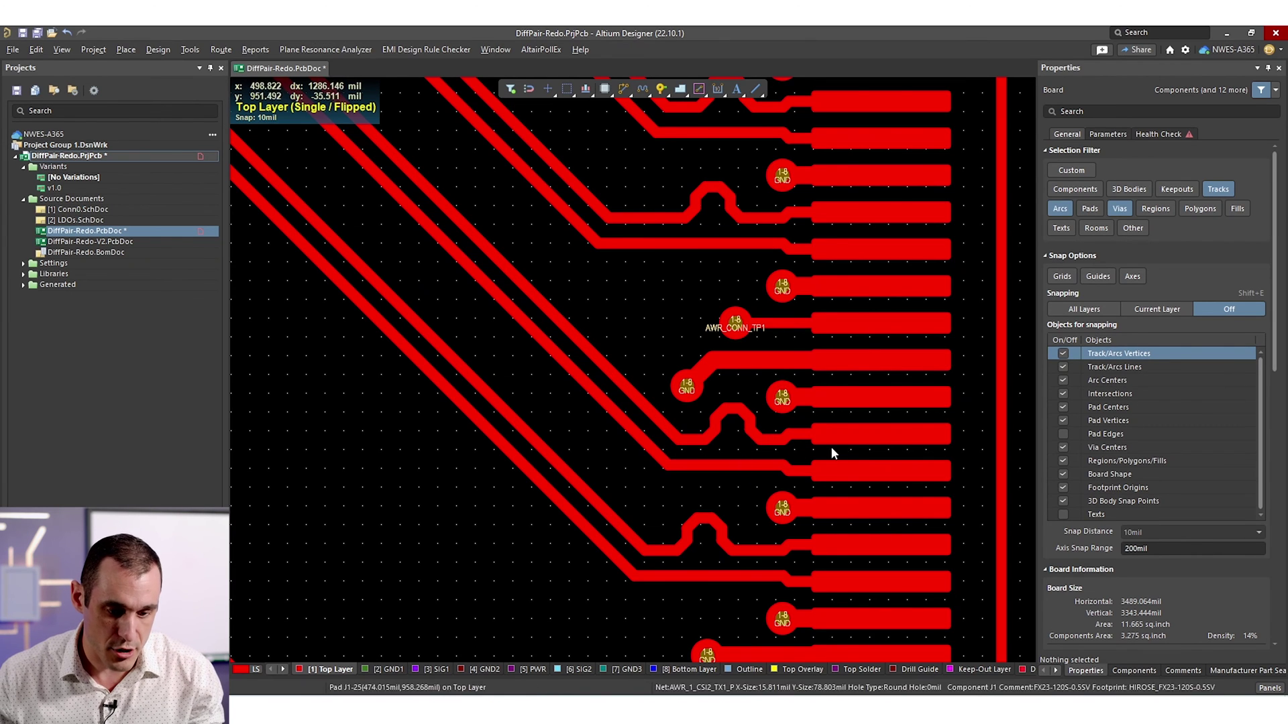
pyautogui.keyDown('ctrl'); pyautogui.scroll(-1, 714, 434); pyautogui.keyUp('ctrl')
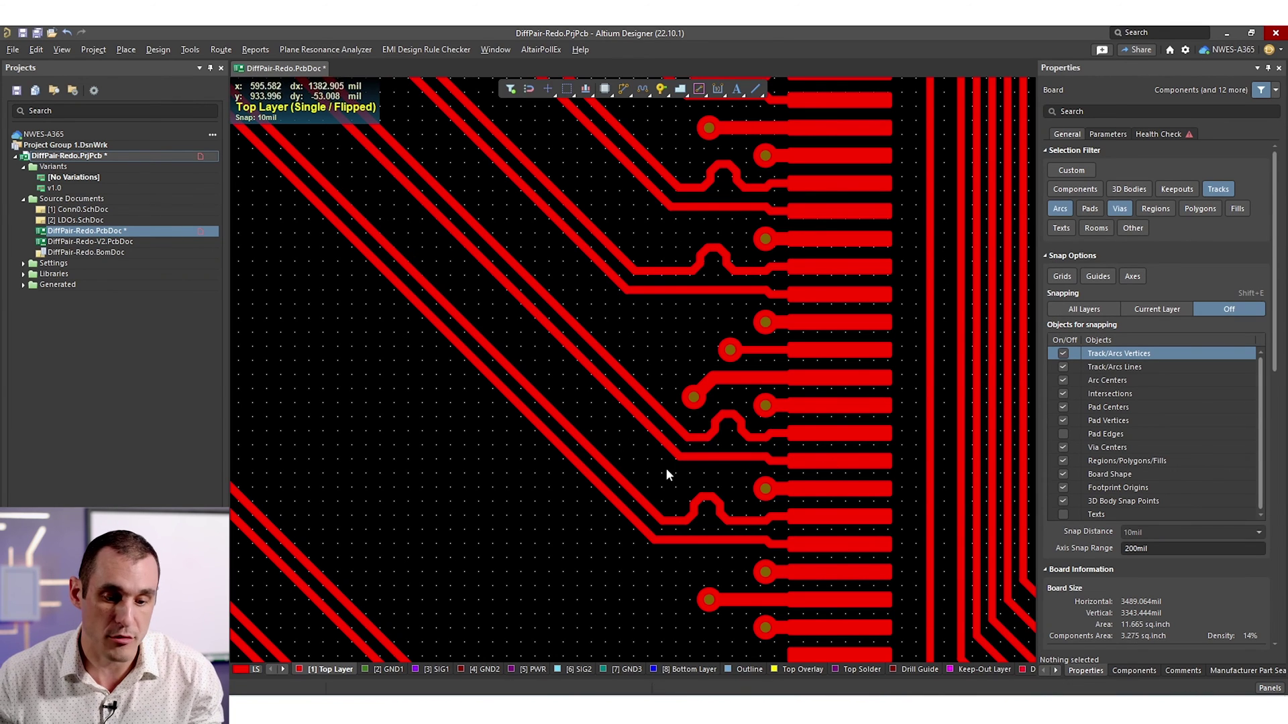
pyautogui.keyDown('ctrl'); pyautogui.scroll(3, 696, 441); pyautogui.keyUp('ctrl')
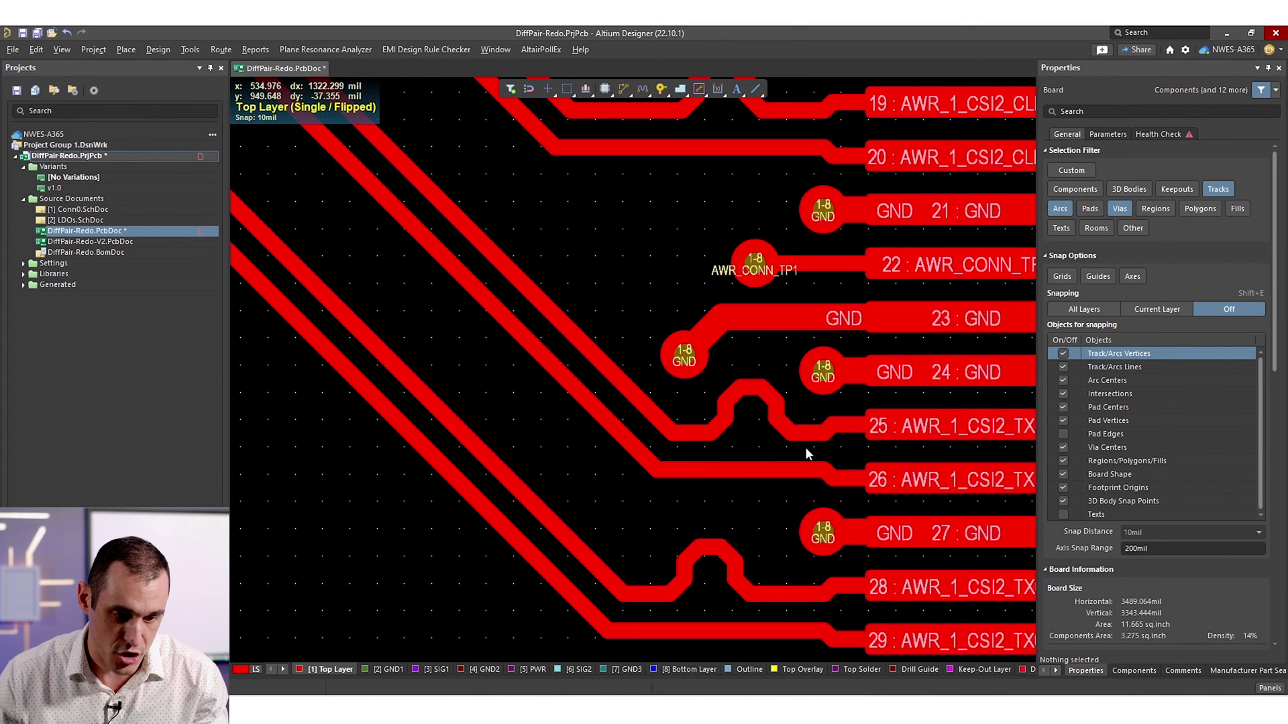
# Step: Slide the bump segment on the AWR_1_UART_TX track sideways until that stretch is straight
pyautogui.click(748, 398)
pyautogui.keyDown('ctrl'); pyautogui.scroll(-2, 299, 431); pyautogui.keyUp('ctrl')
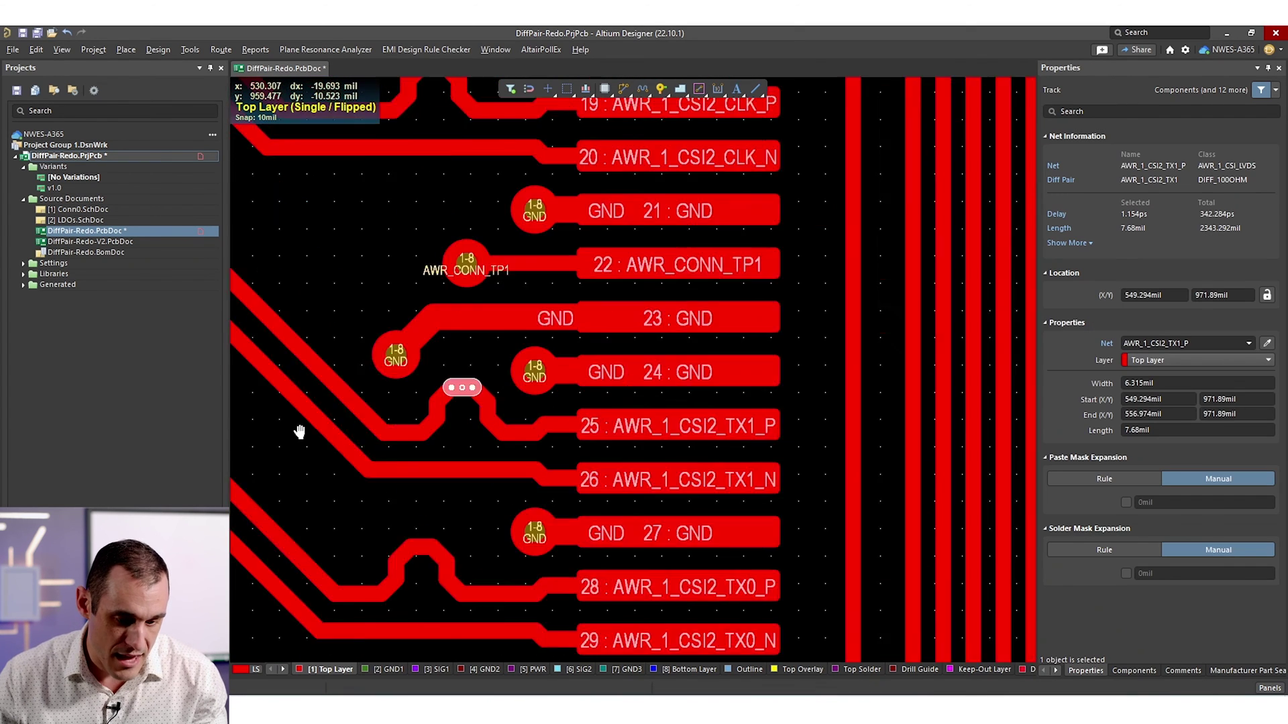
pyautogui.keyDown('ctrl'); pyautogui.scroll(-2, 638, 437); pyautogui.keyUp('ctrl')
pyautogui.keyDown('ctrl'); pyautogui.scroll(-2, 680, 397); pyautogui.keyUp('ctrl')
pyautogui.keyDown('ctrl'); pyautogui.scroll(5, 711, 380); pyautogui.keyUp('ctrl')
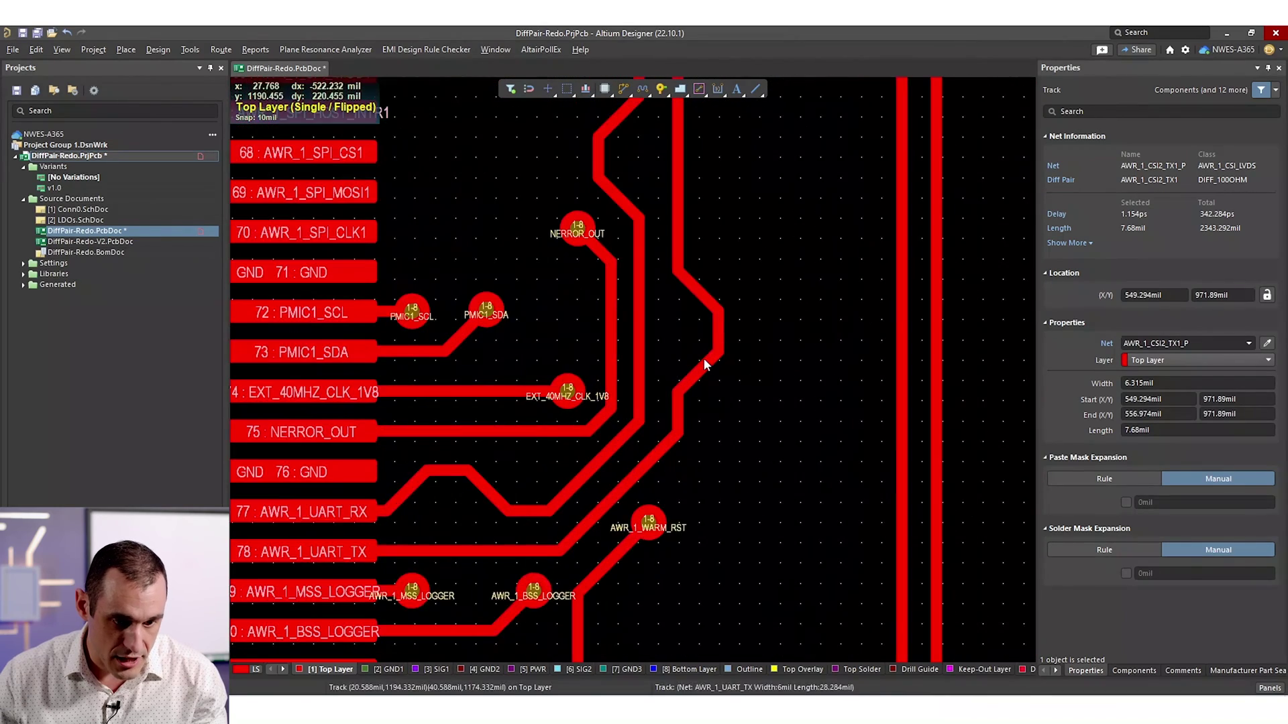
pyautogui.click(718, 336)
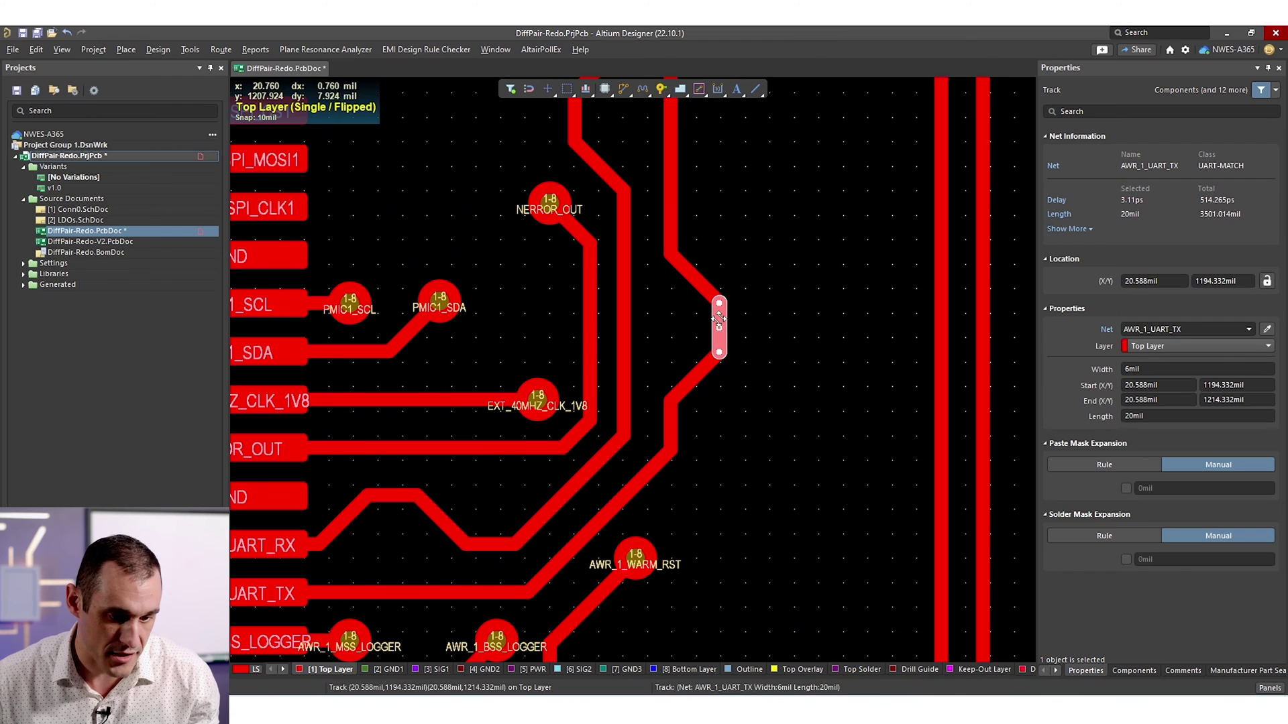
pyautogui.moveTo(719, 318); pyautogui.dragTo(673, 328)
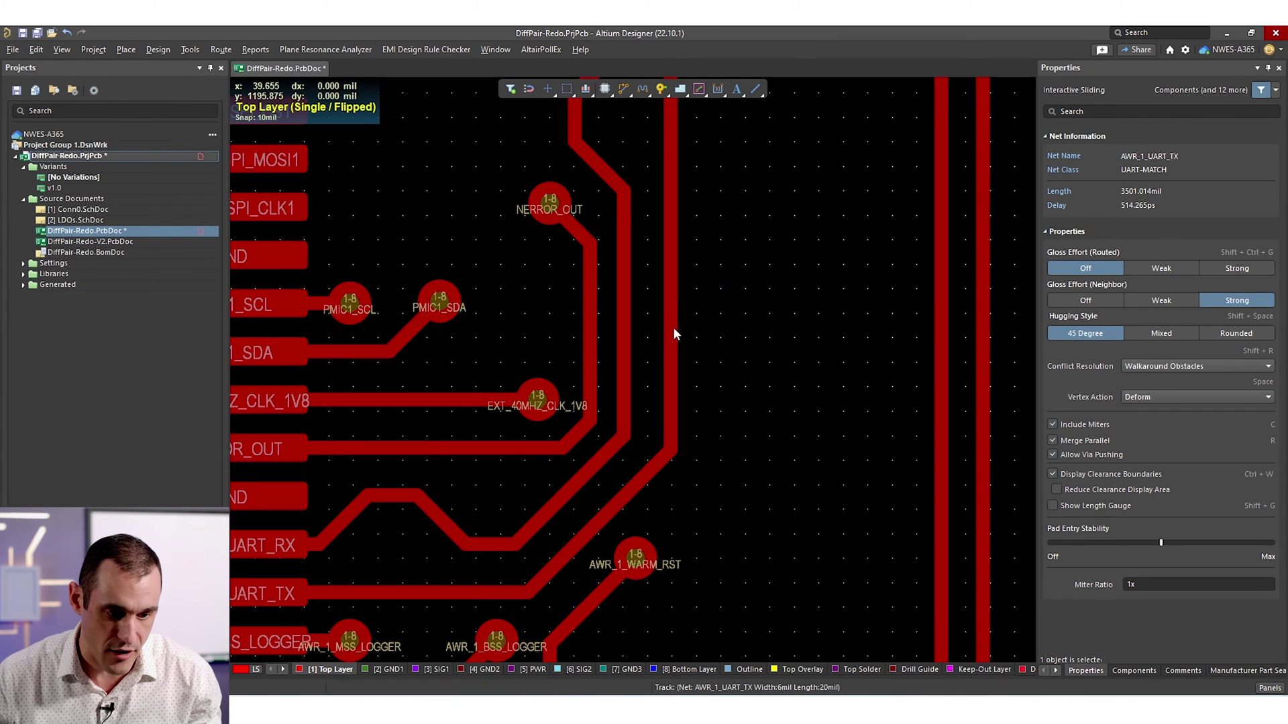
pyautogui.click(705, 187)
pyautogui.moveTo(704, 187); pyautogui.dragTo(744, 456, button='right')
pyautogui.keyDown('ctrl'); pyautogui.scroll(-3, 742, 449); pyautogui.keyUp('ctrl')
pyautogui.scroll(6, 740, 449)
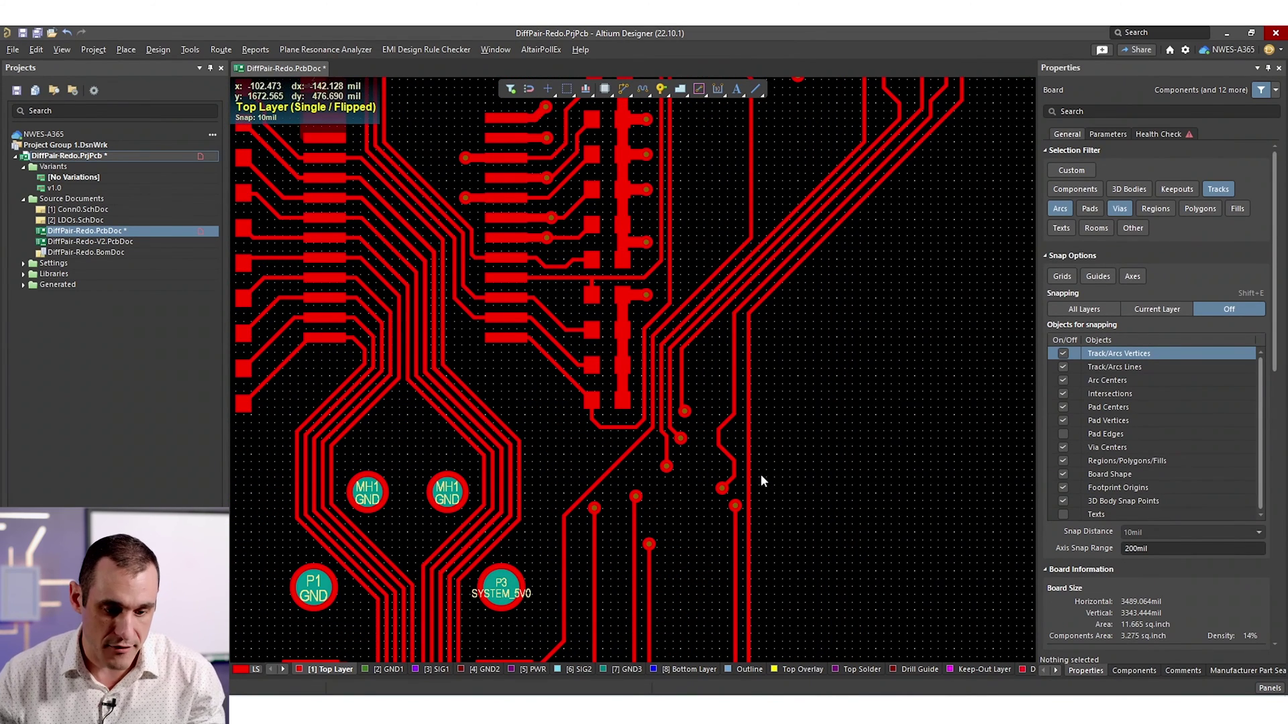
# Step: Undo the leftover jog with Ctrl+Z and zoom out to review the routing
pyautogui.hotkey('ctrl', 'z')
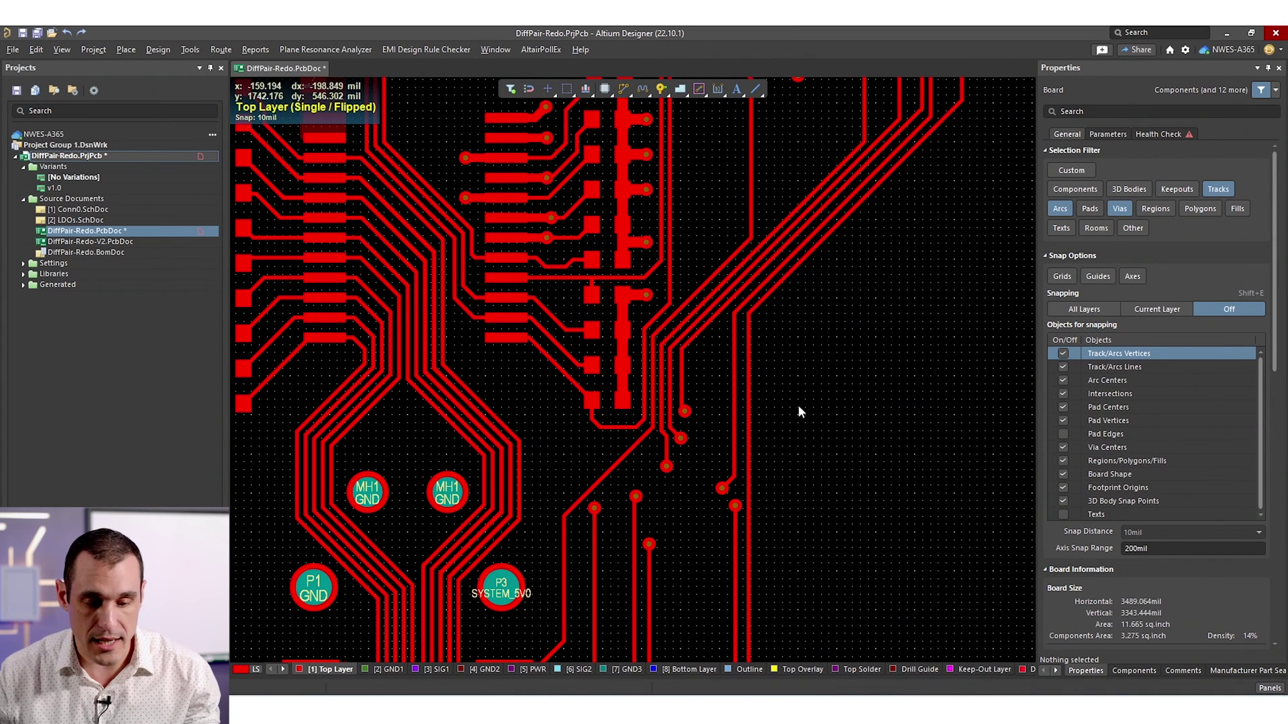
pyautogui.keyDown('ctrl'); pyautogui.scroll(-2, 809, 443); pyautogui.keyUp('ctrl')
pyautogui.keyDown('ctrl'); pyautogui.scroll(-1, 802, 452); pyautogui.keyUp('ctrl')
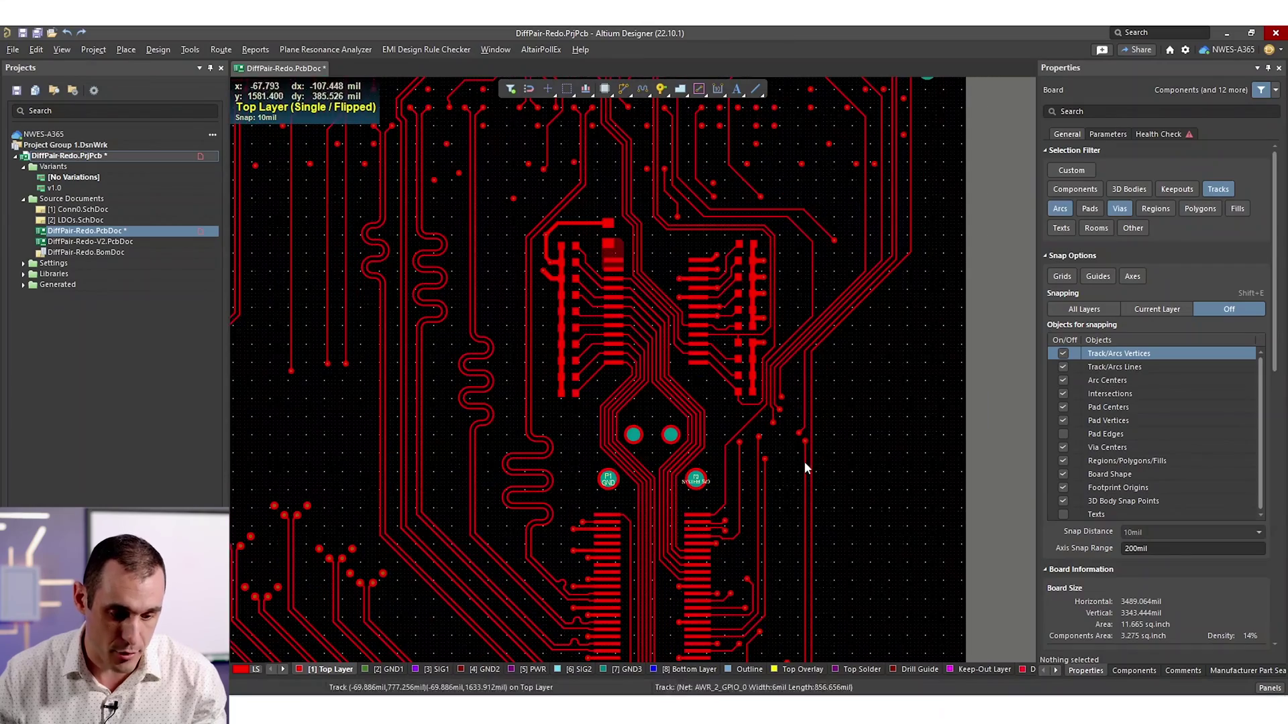